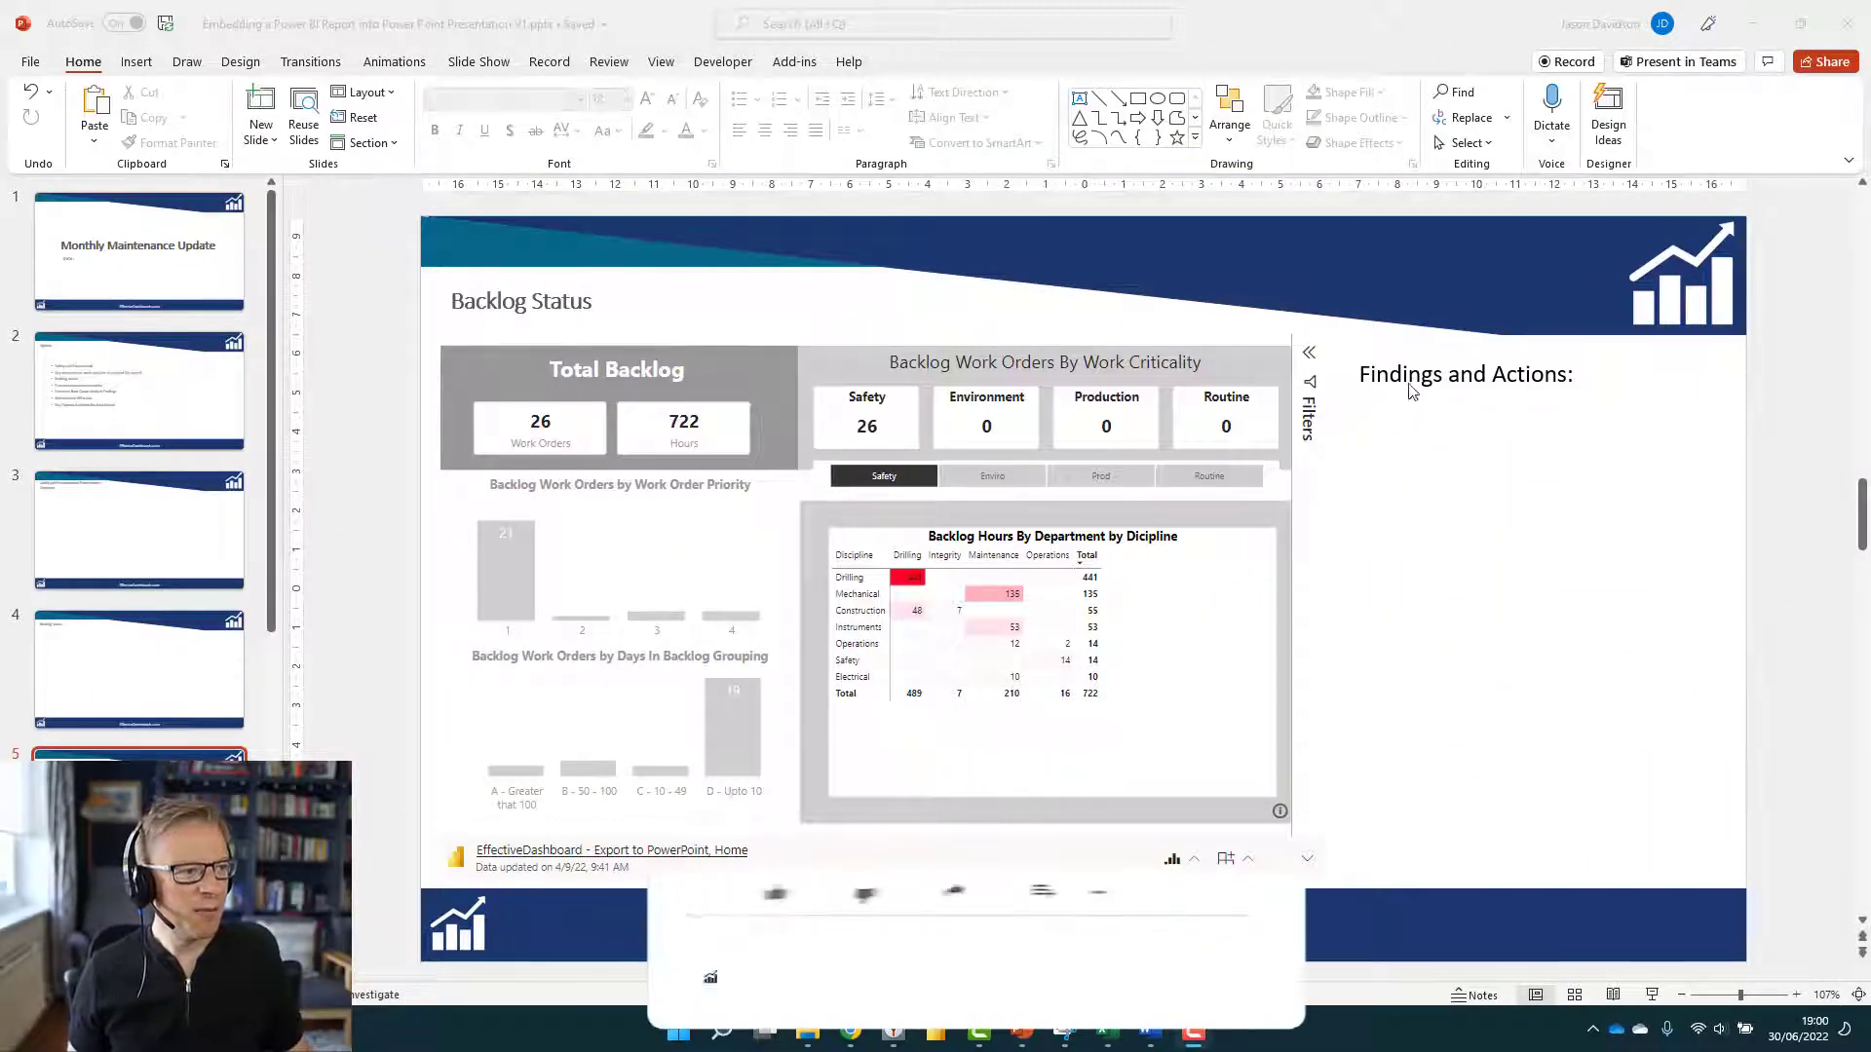
Try the embedded report's Safety, Environment and Production slicers, ending filtered to Safety.
{"action": "left_click", "coordinate": [1310, 700]}
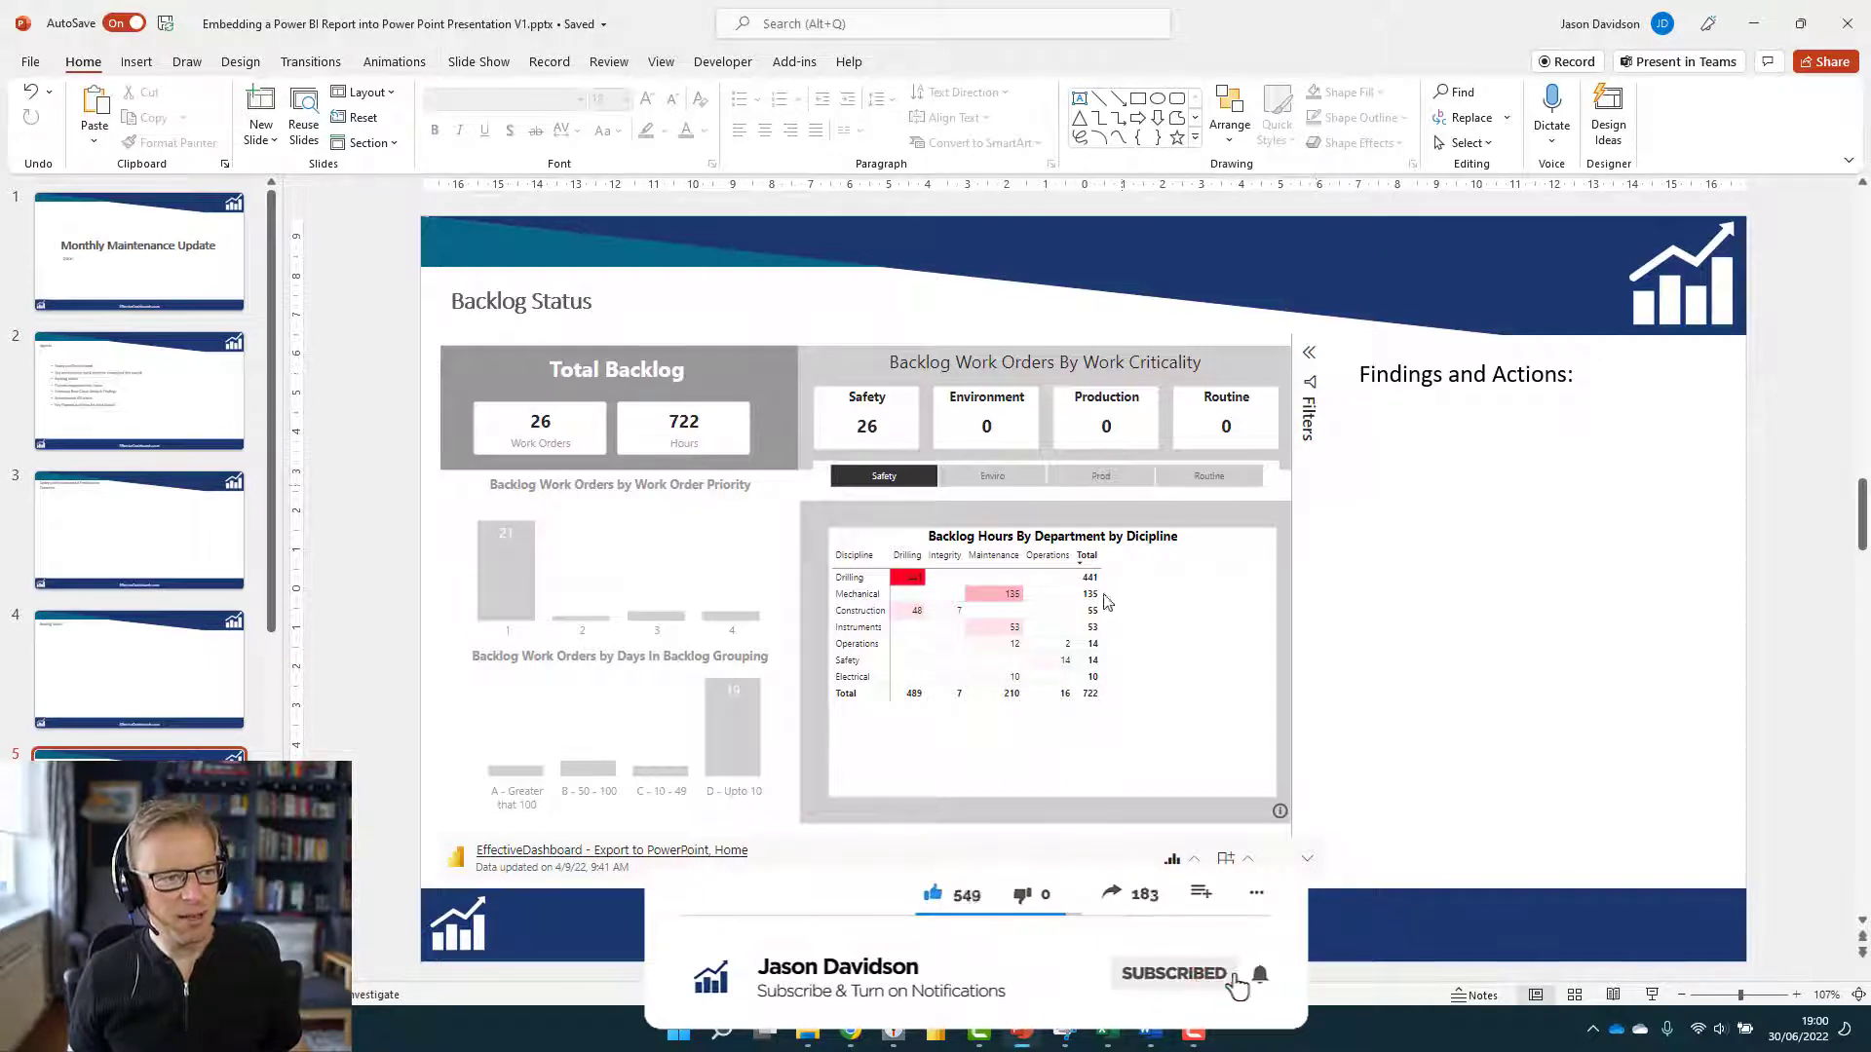
{"action": "left_click", "coordinate": [883, 477]}
{"action": "left_click", "coordinate": [992, 478]}
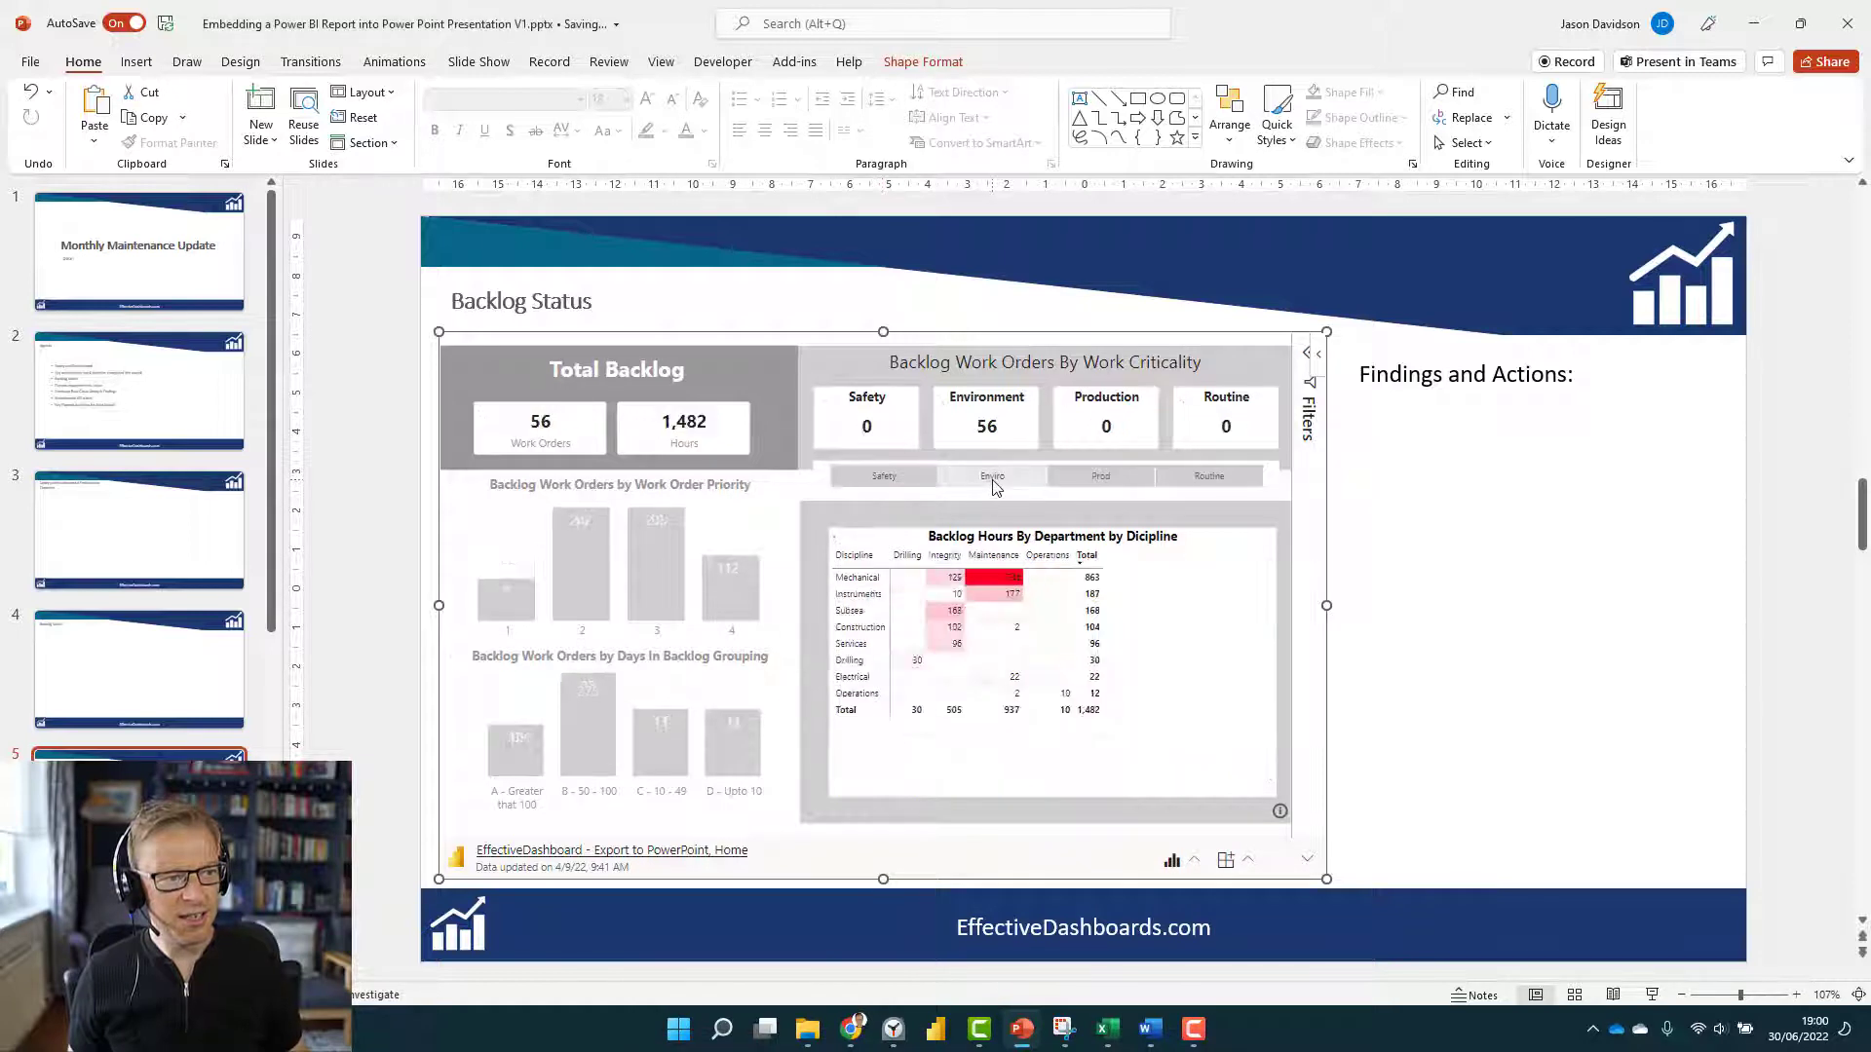
{"action": "left_click", "coordinate": [1116, 483]}
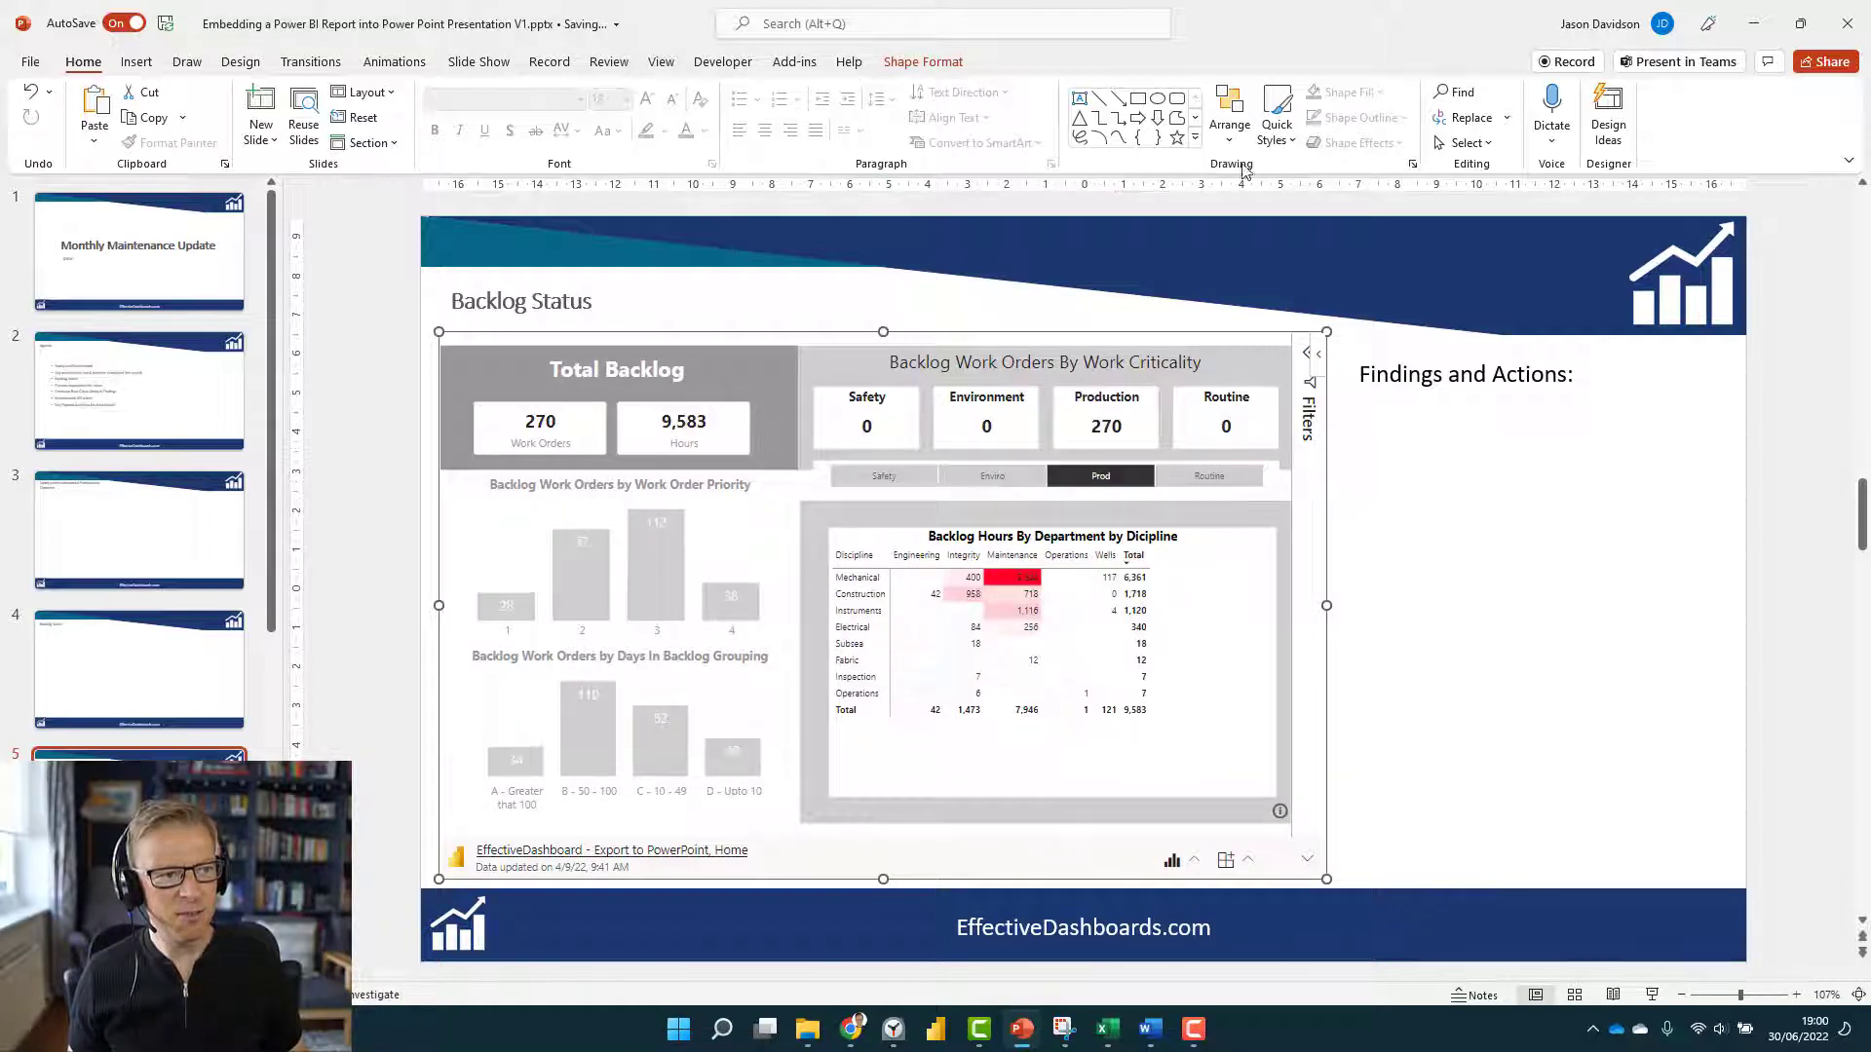
{"action": "left_click", "coordinate": [1008, 481]}
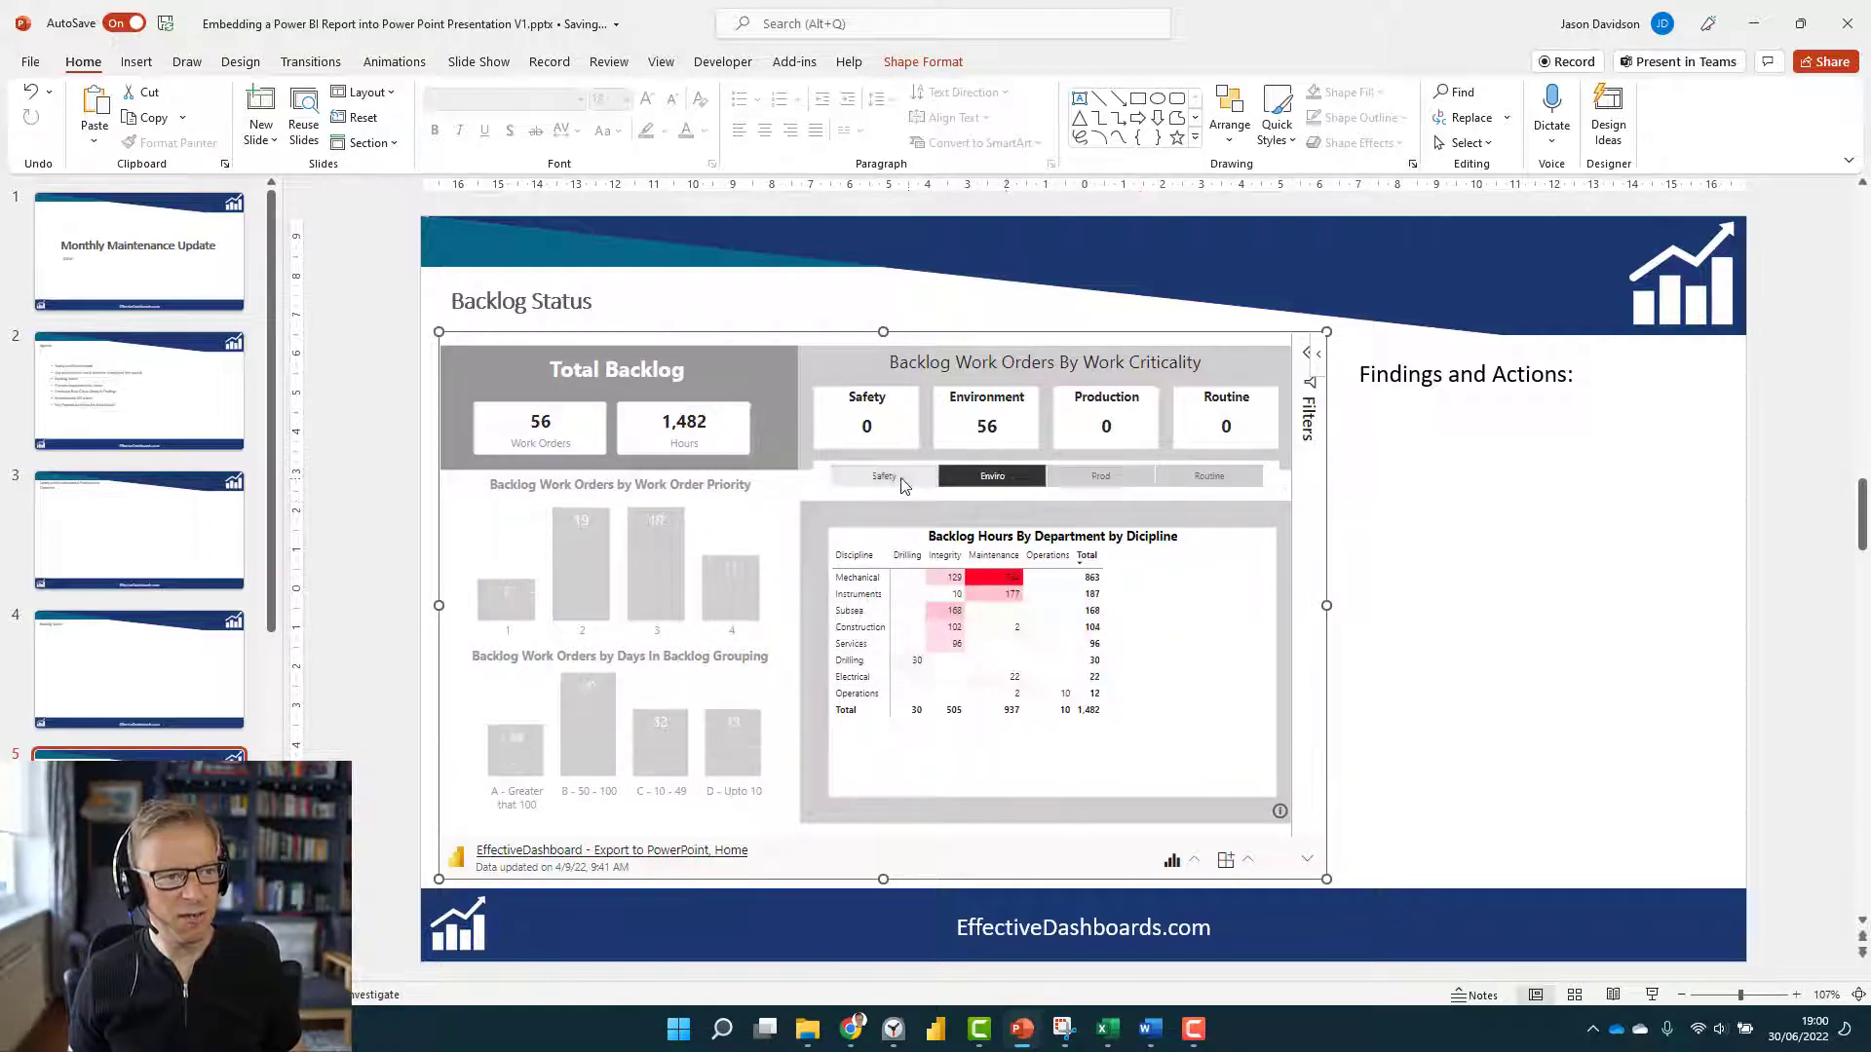
{"action": "left_click", "coordinate": [885, 477]}
Drill through from the Drilling row to Work Order Details, then return to the backlog overview.
{"action": "right_click", "coordinate": [913, 582]}
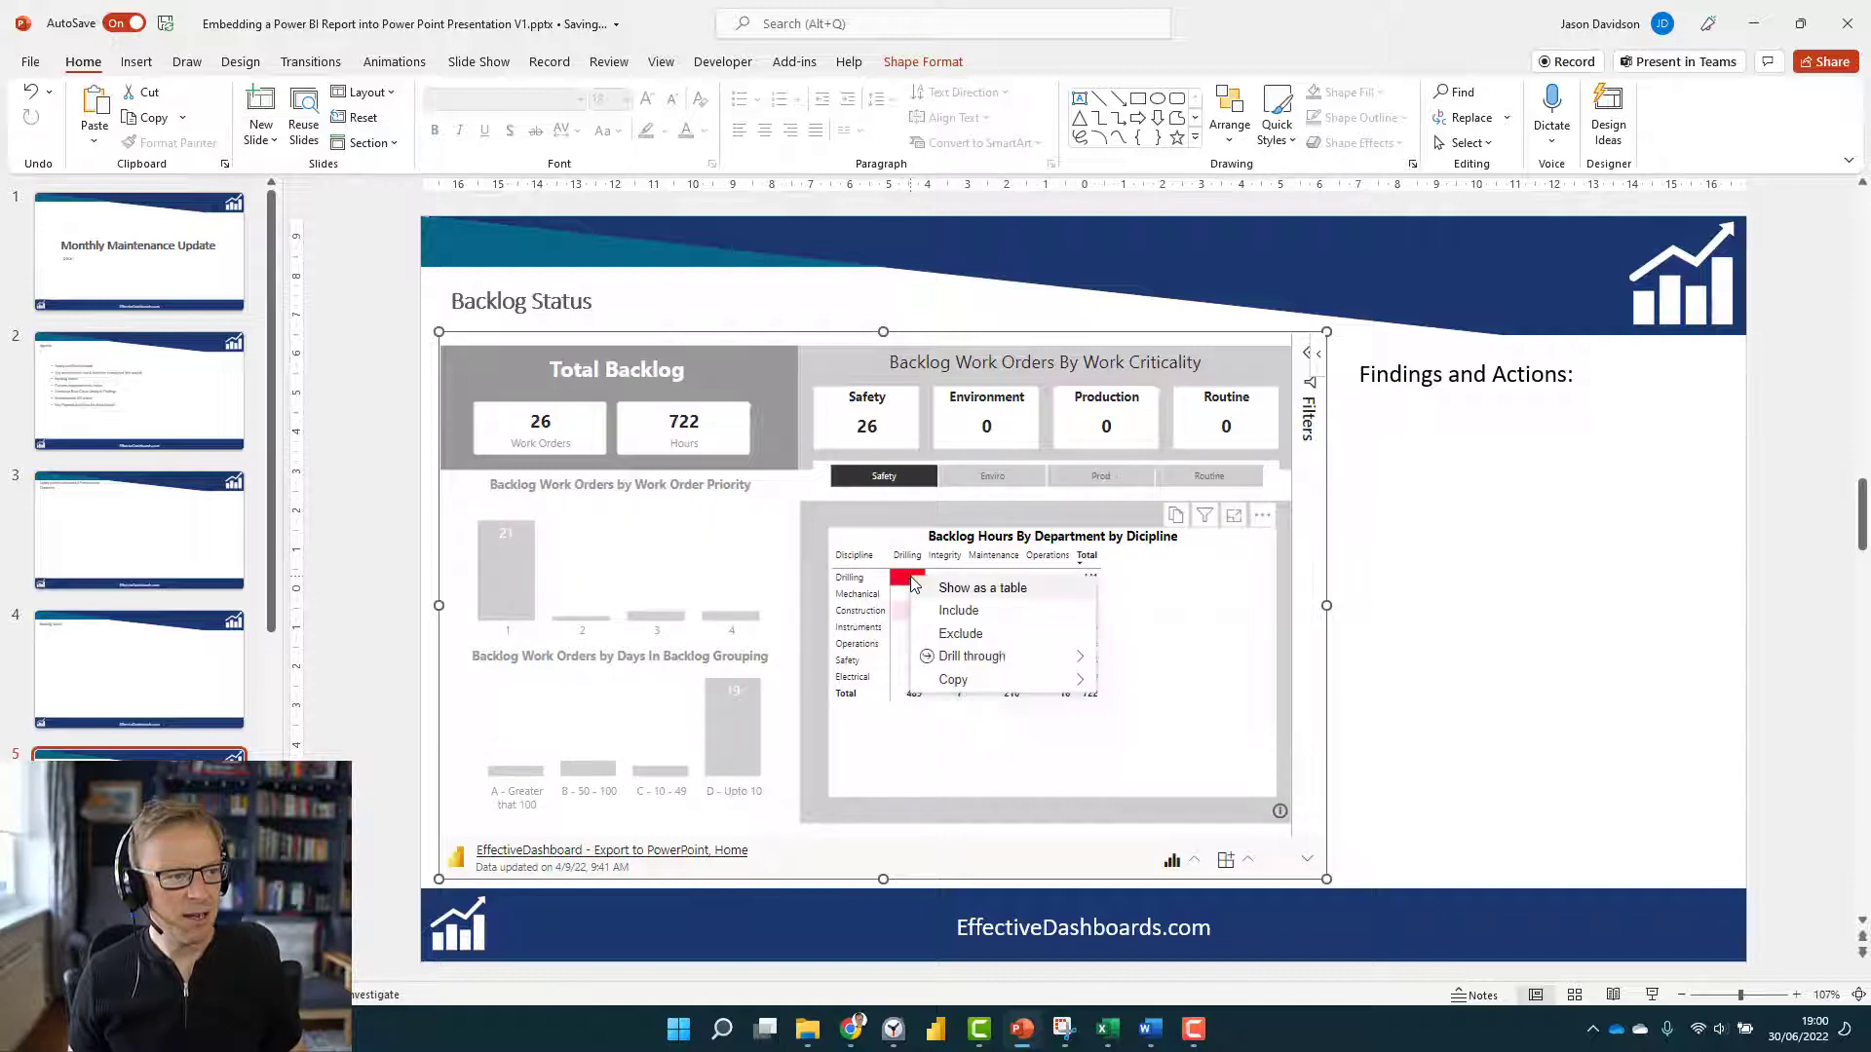
{"action": "mouse_move", "coordinate": [999, 659]}
{"action": "left_click", "coordinate": [1144, 662]}
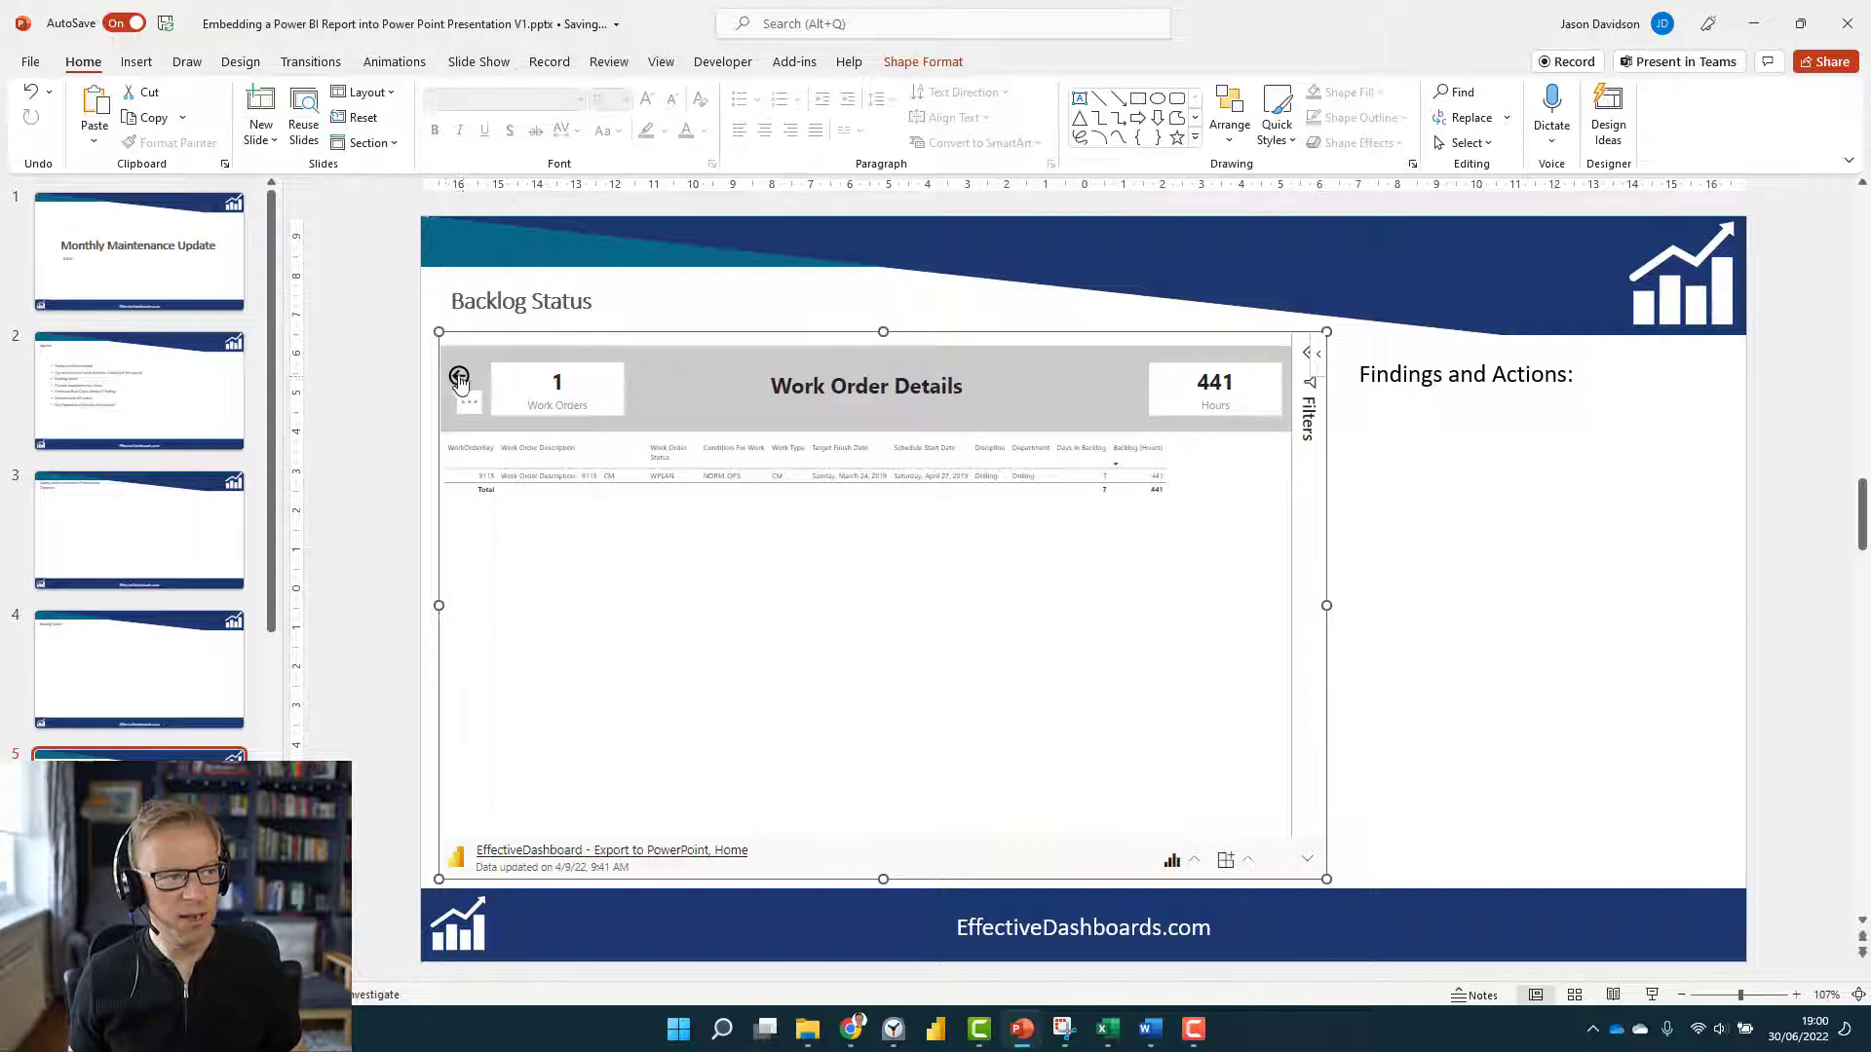
{"action": "left_click", "coordinate": [458, 378]}
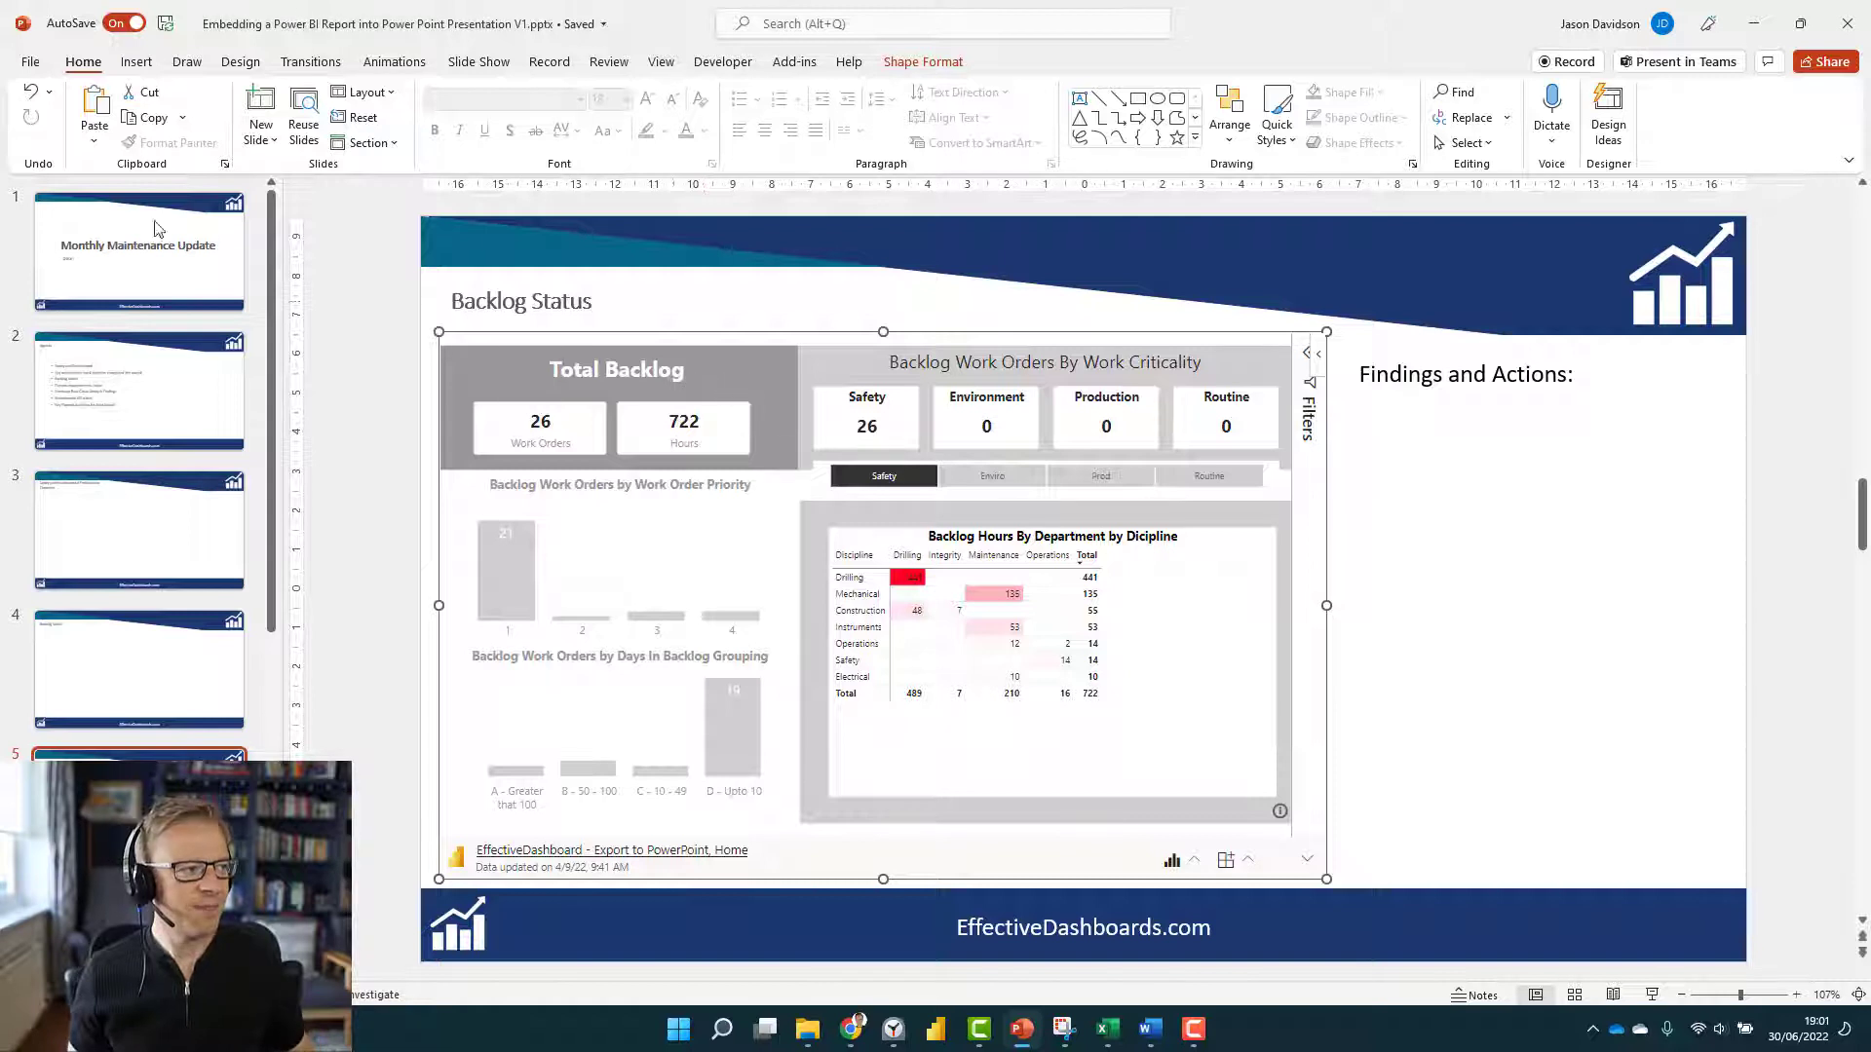
Move from the title slide to the Backlog Status slide, then maximise the Power BI report in the browser.
{"action": "left_click", "coordinate": [173, 271]}
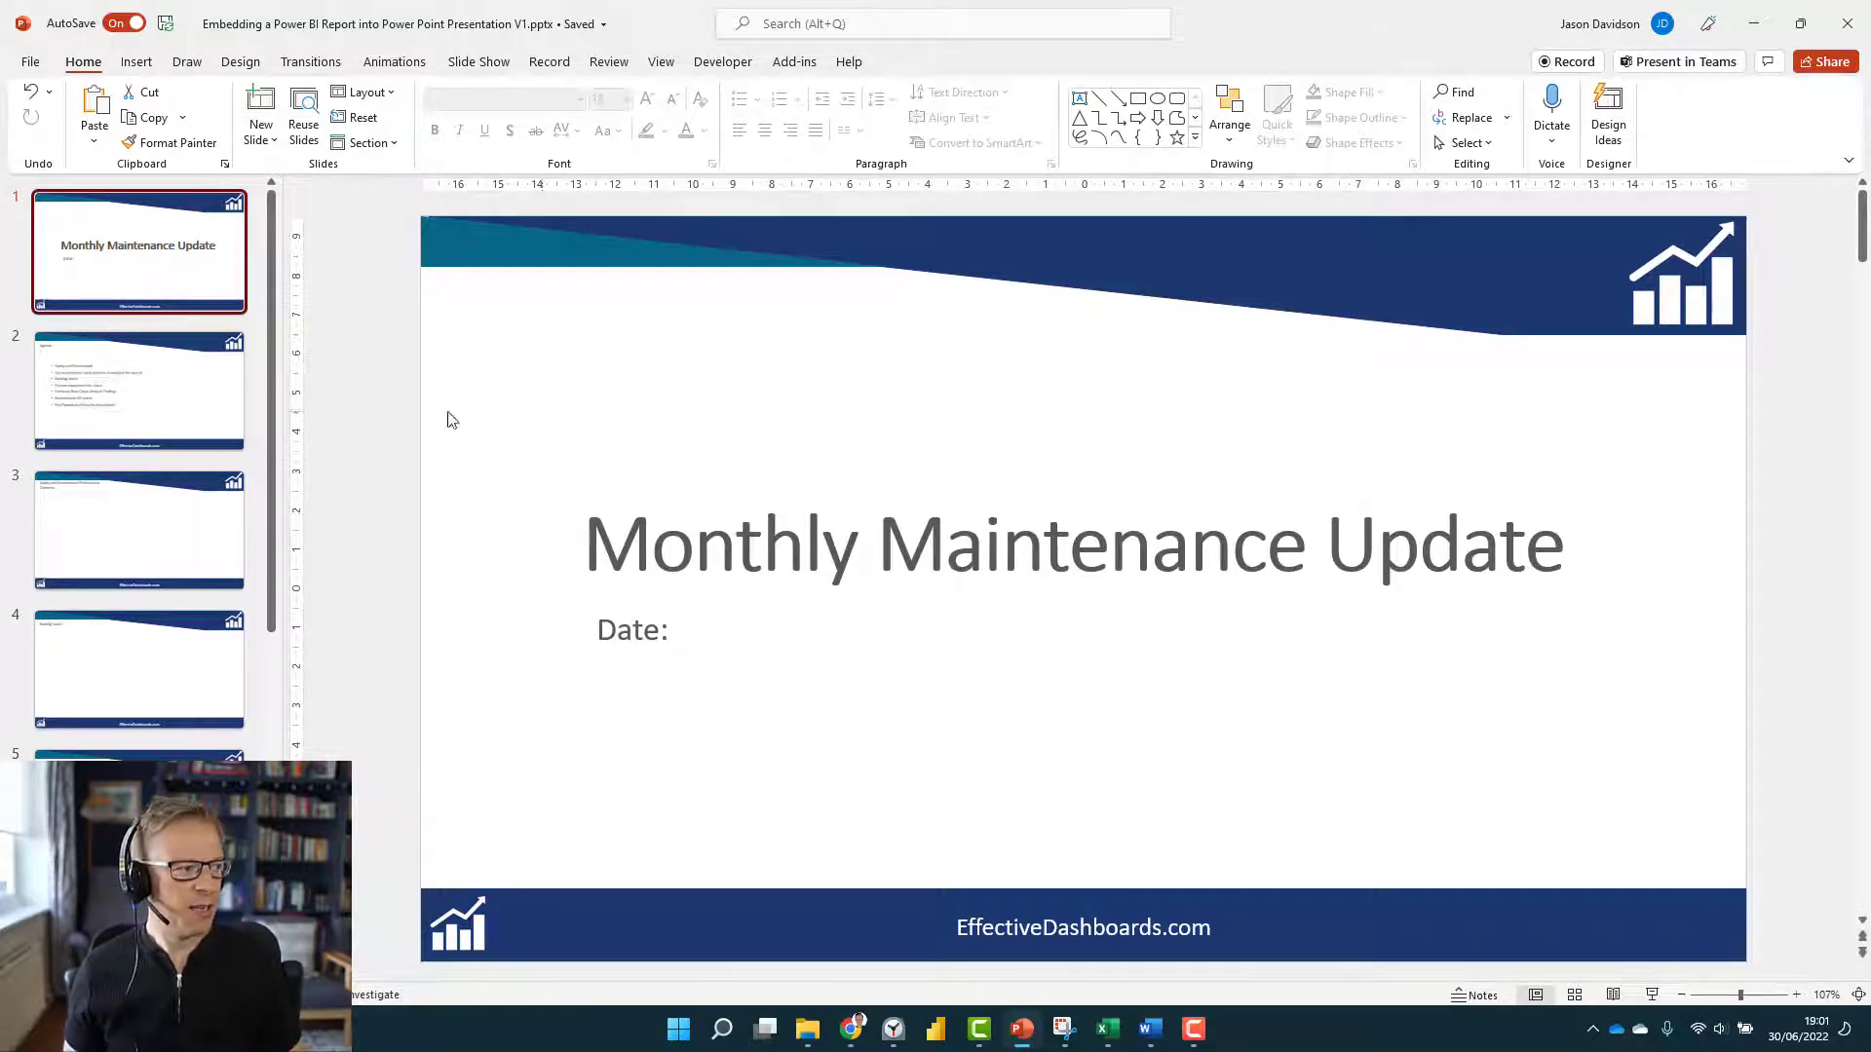
{"action": "left_click", "coordinate": [159, 517]}
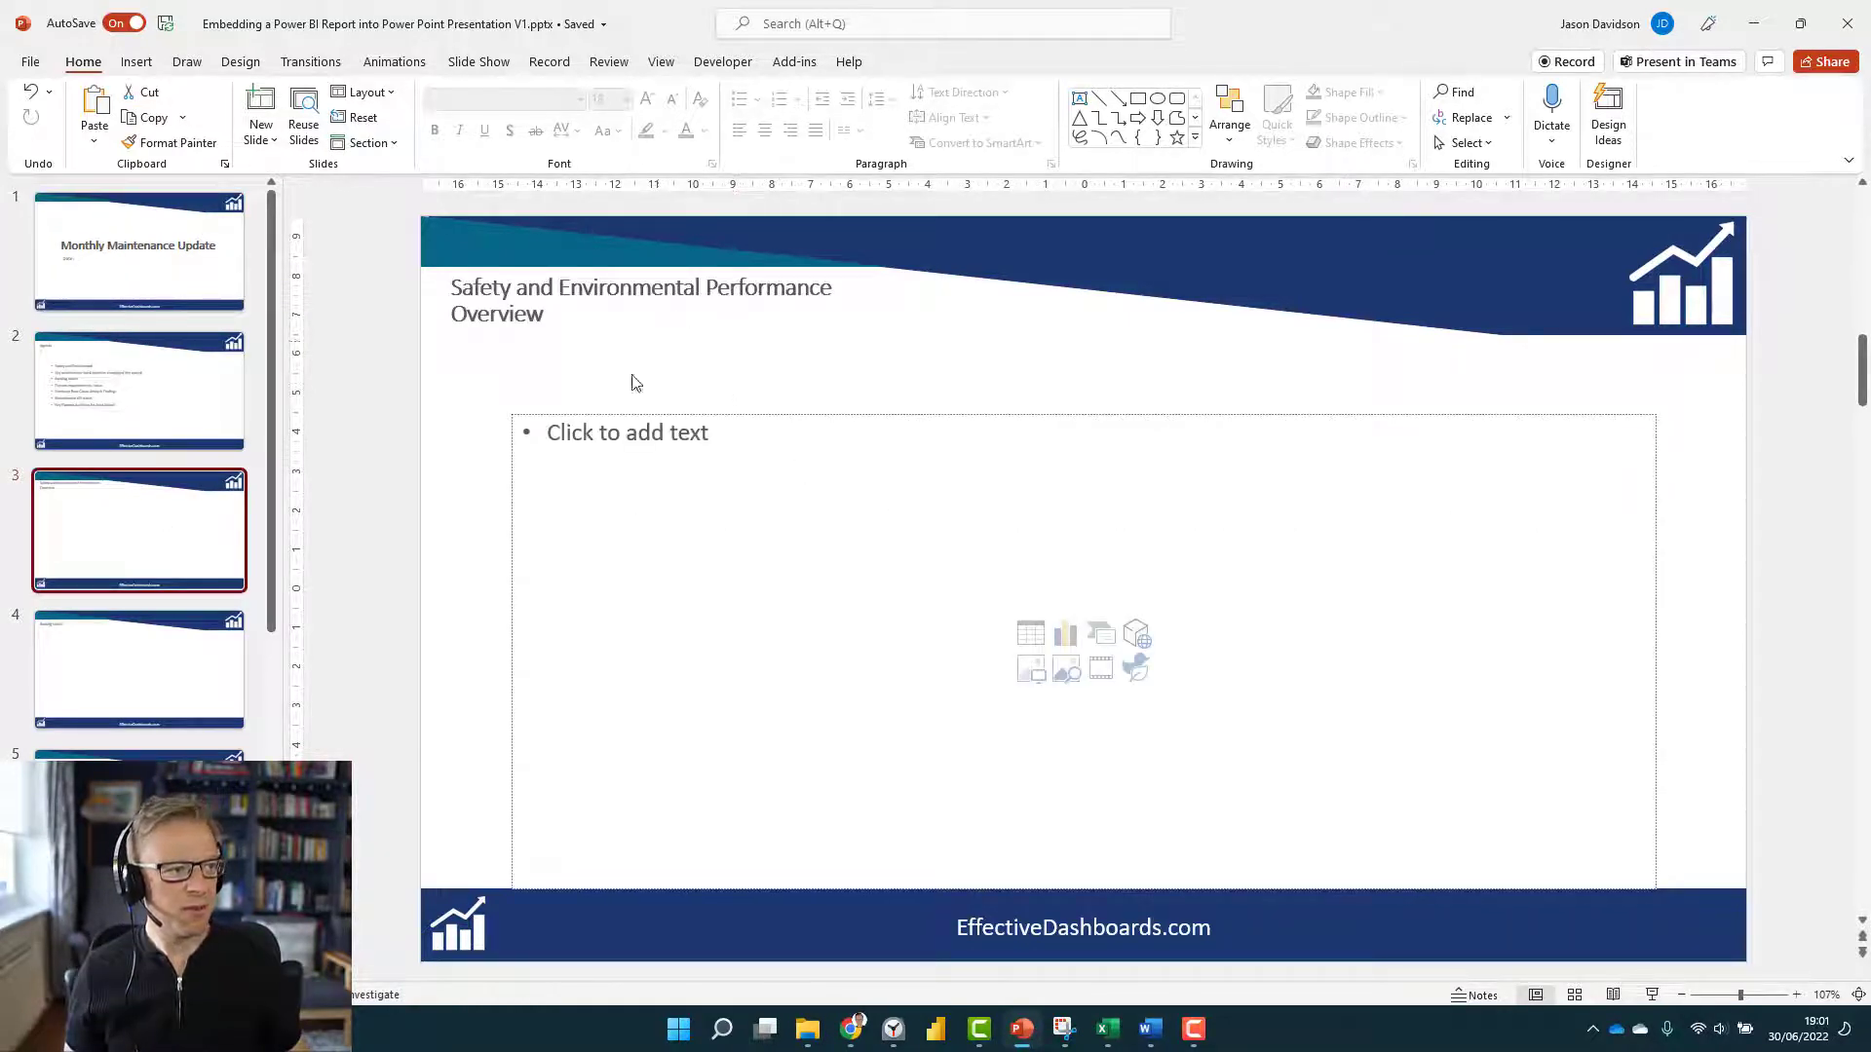
{"action": "left_click", "coordinate": [189, 676]}
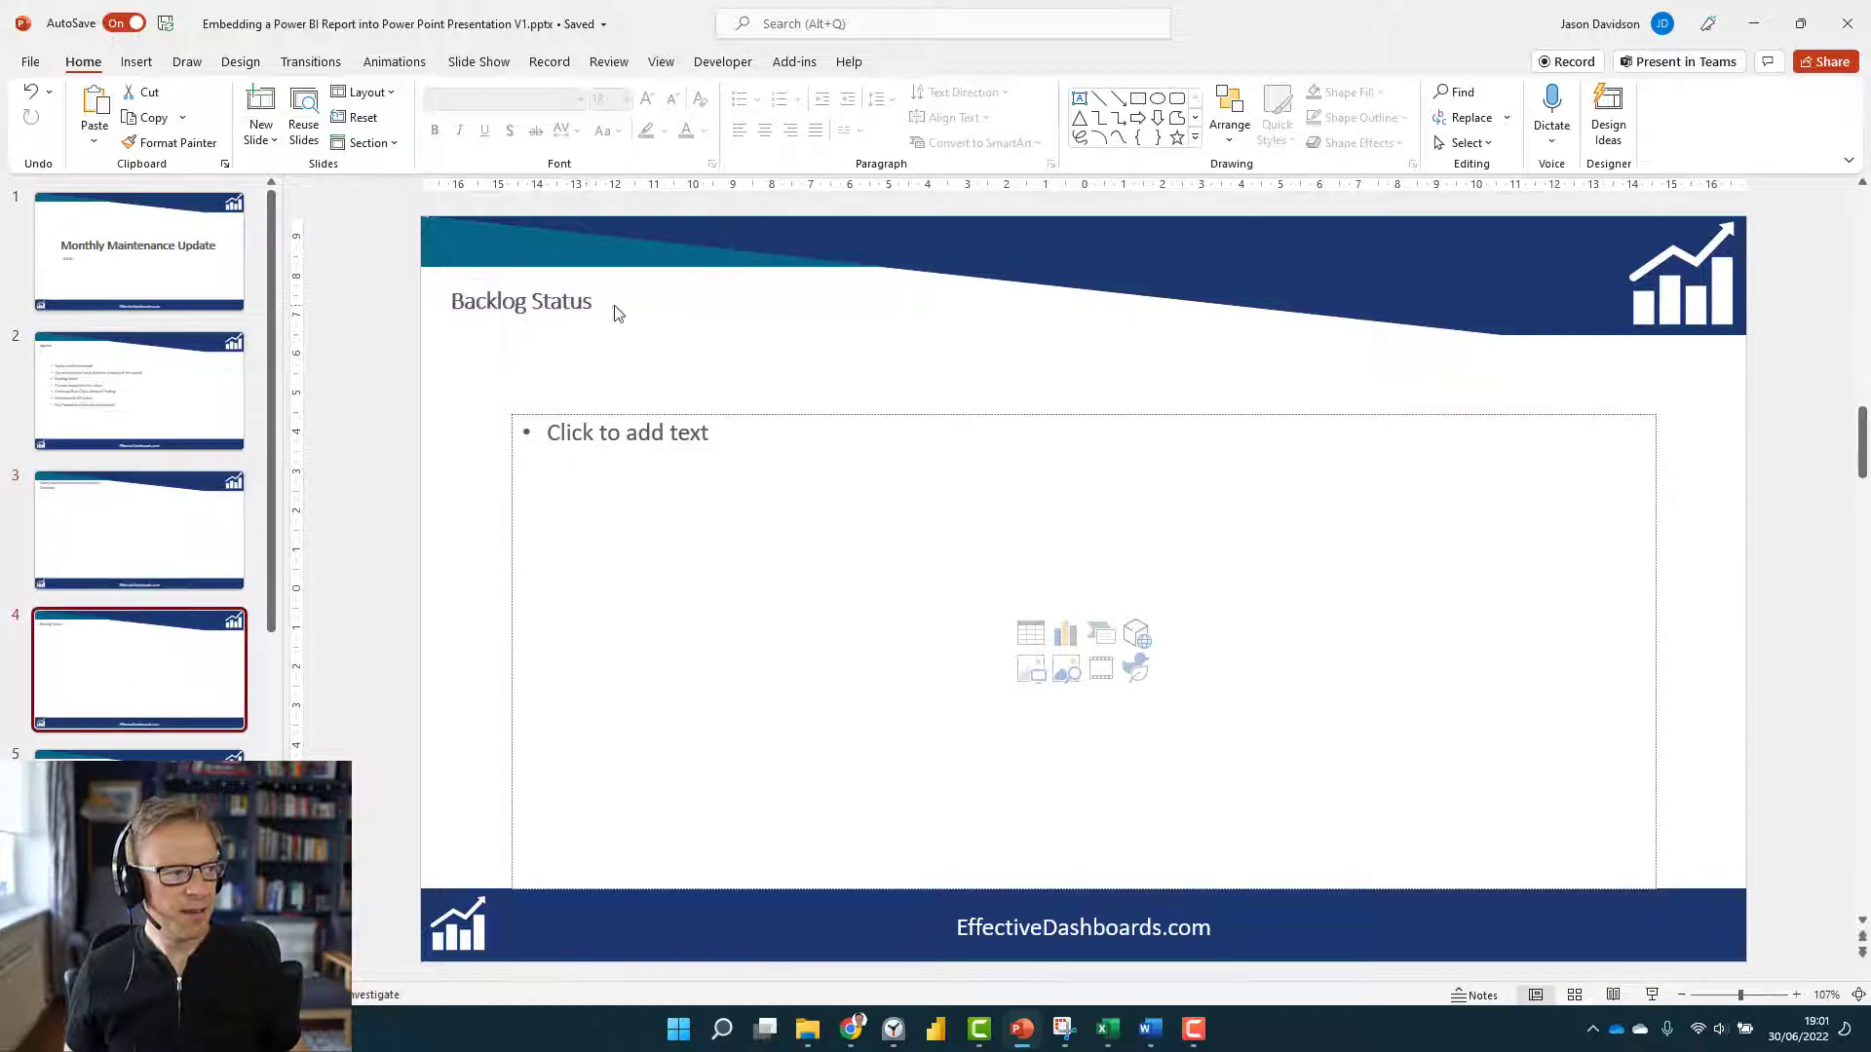
{"action": "key", "text": "alt+Tab"}
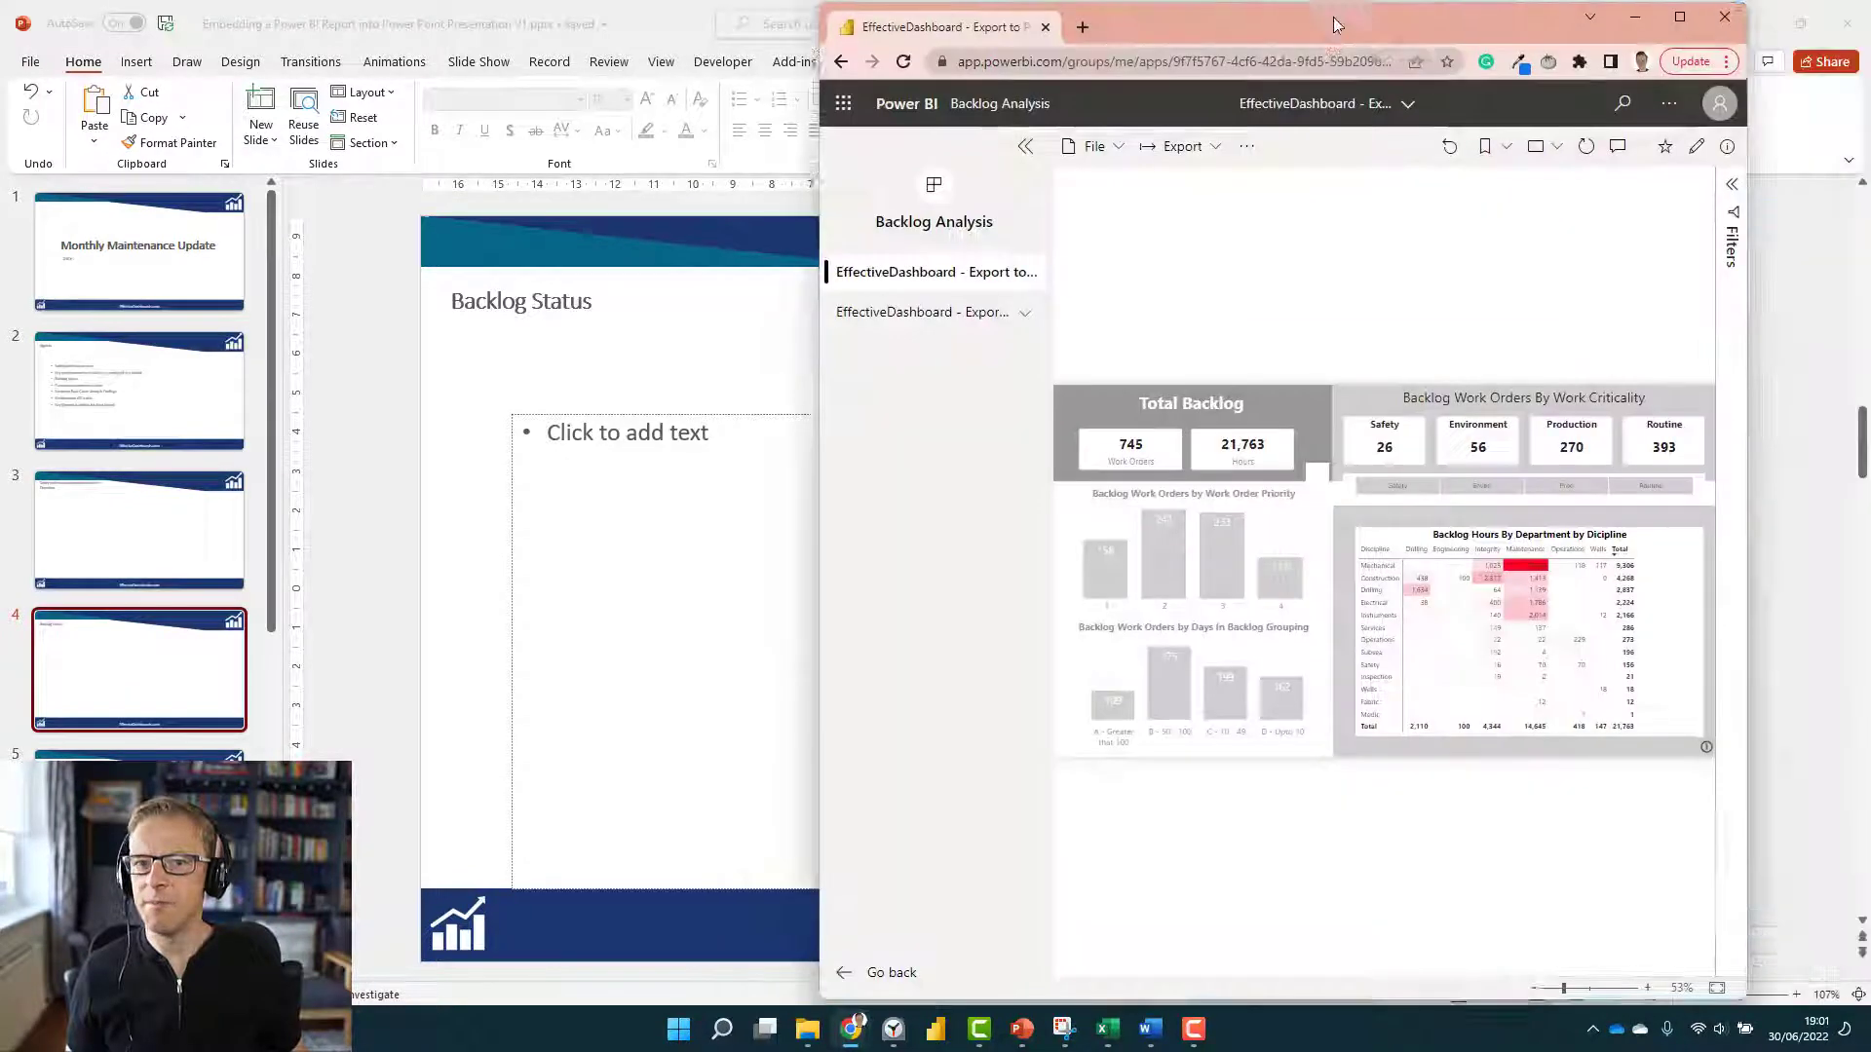
{"action": "left_click_drag", "start_coordinate": [1315, 14], "coordinate": [1120, 0]}
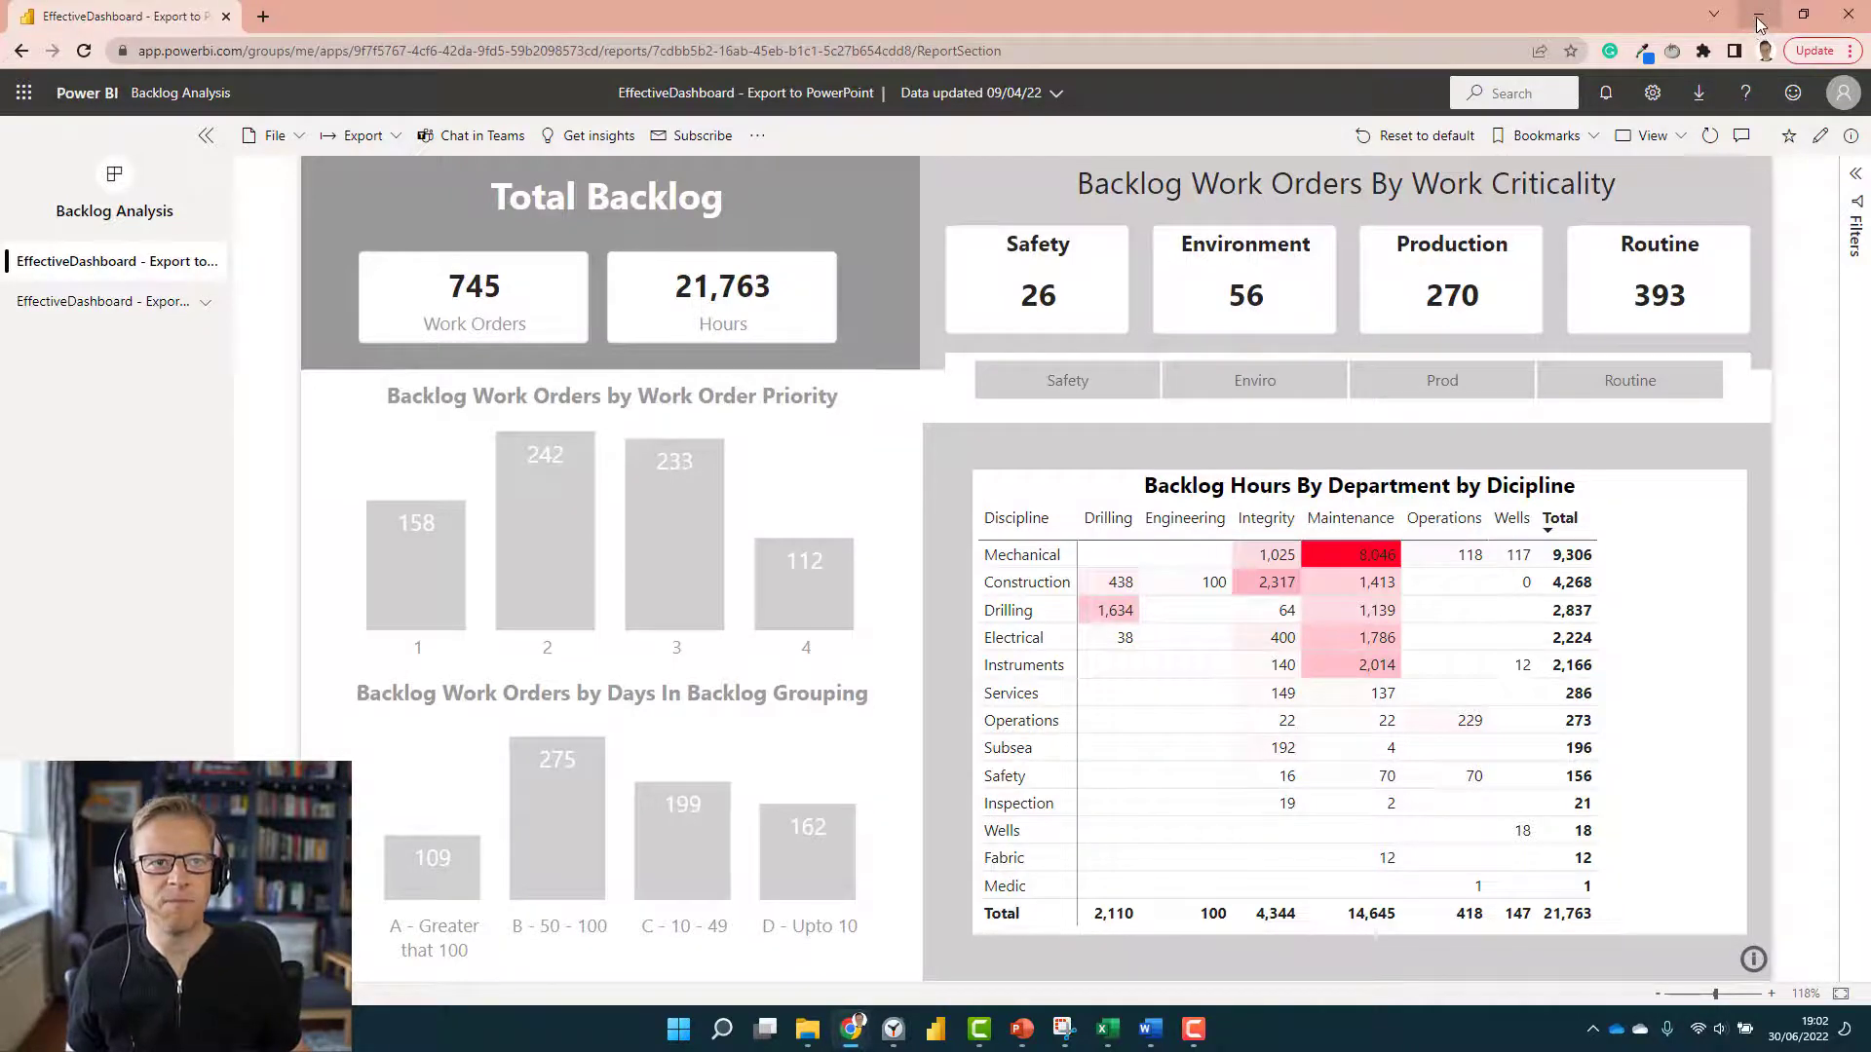
Search the Office Add-ins store for 'power' to find the Microsoft Power BI add-in, then close it.
{"action": "left_click", "coordinate": [1759, 19]}
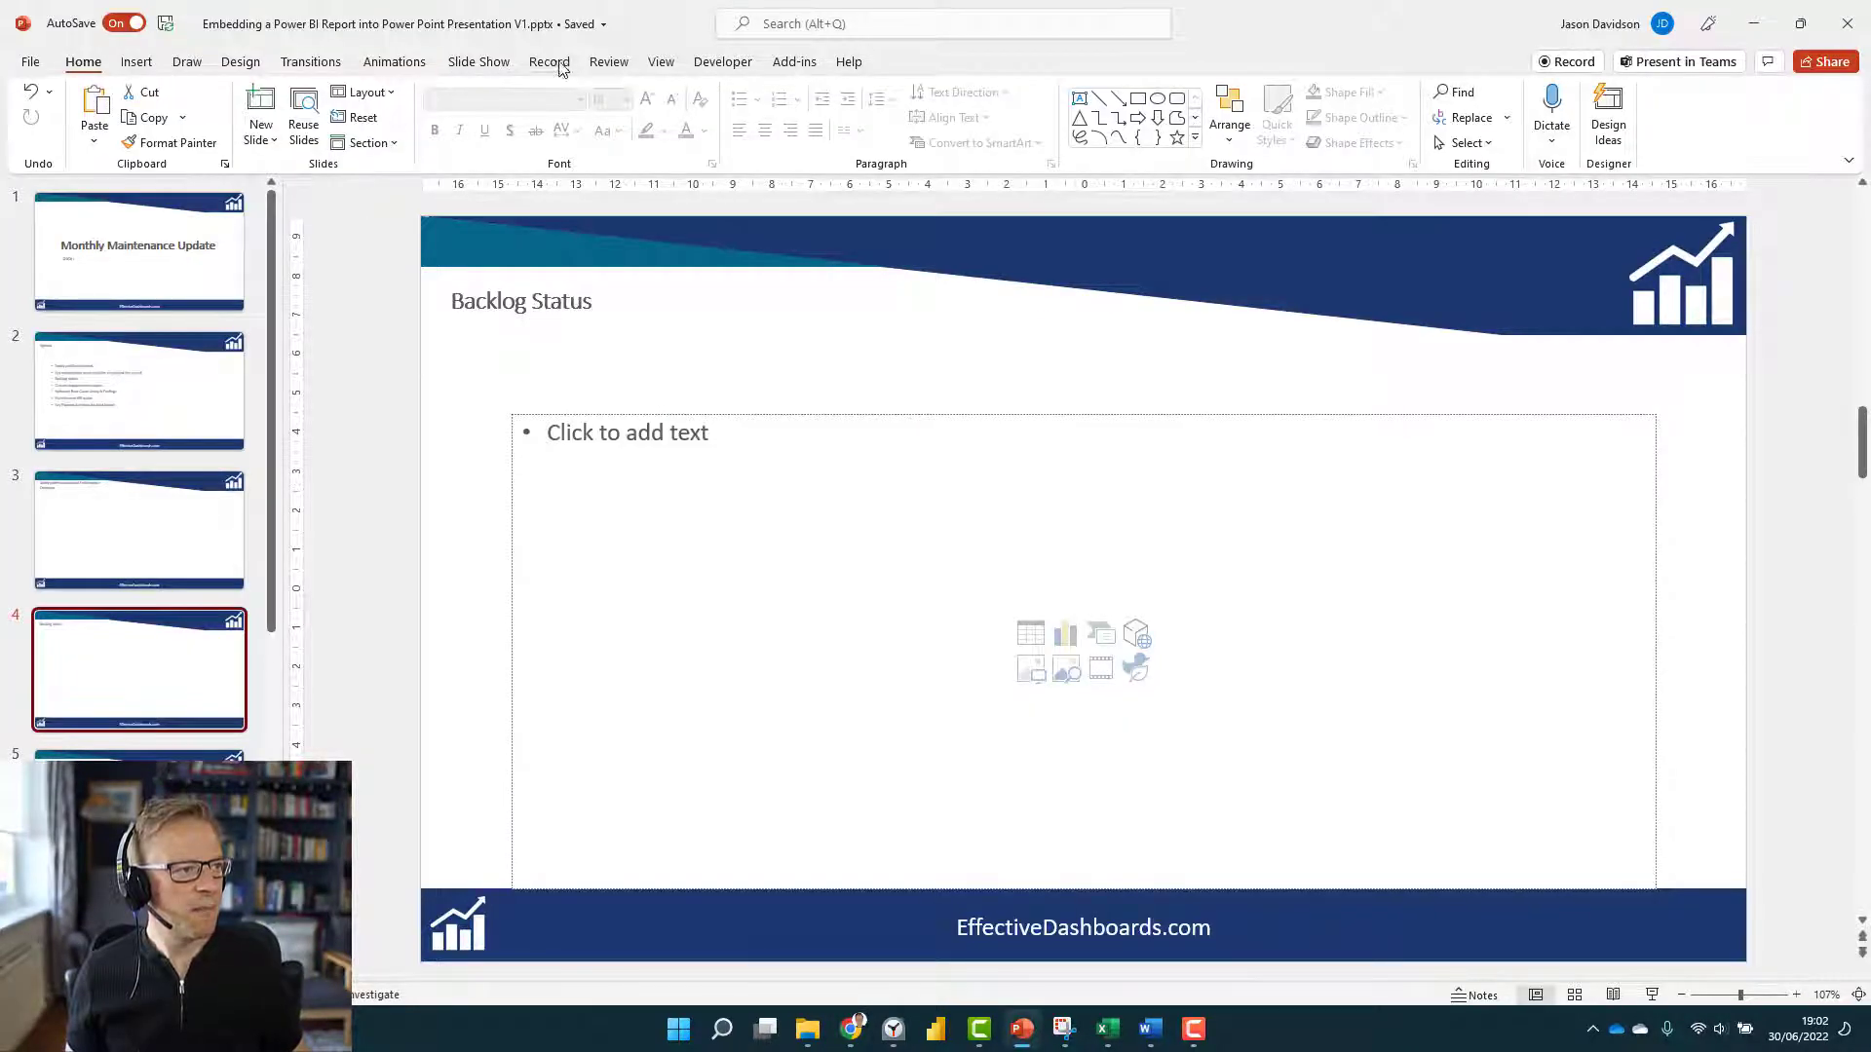
{"action": "left_click", "coordinate": [136, 62]}
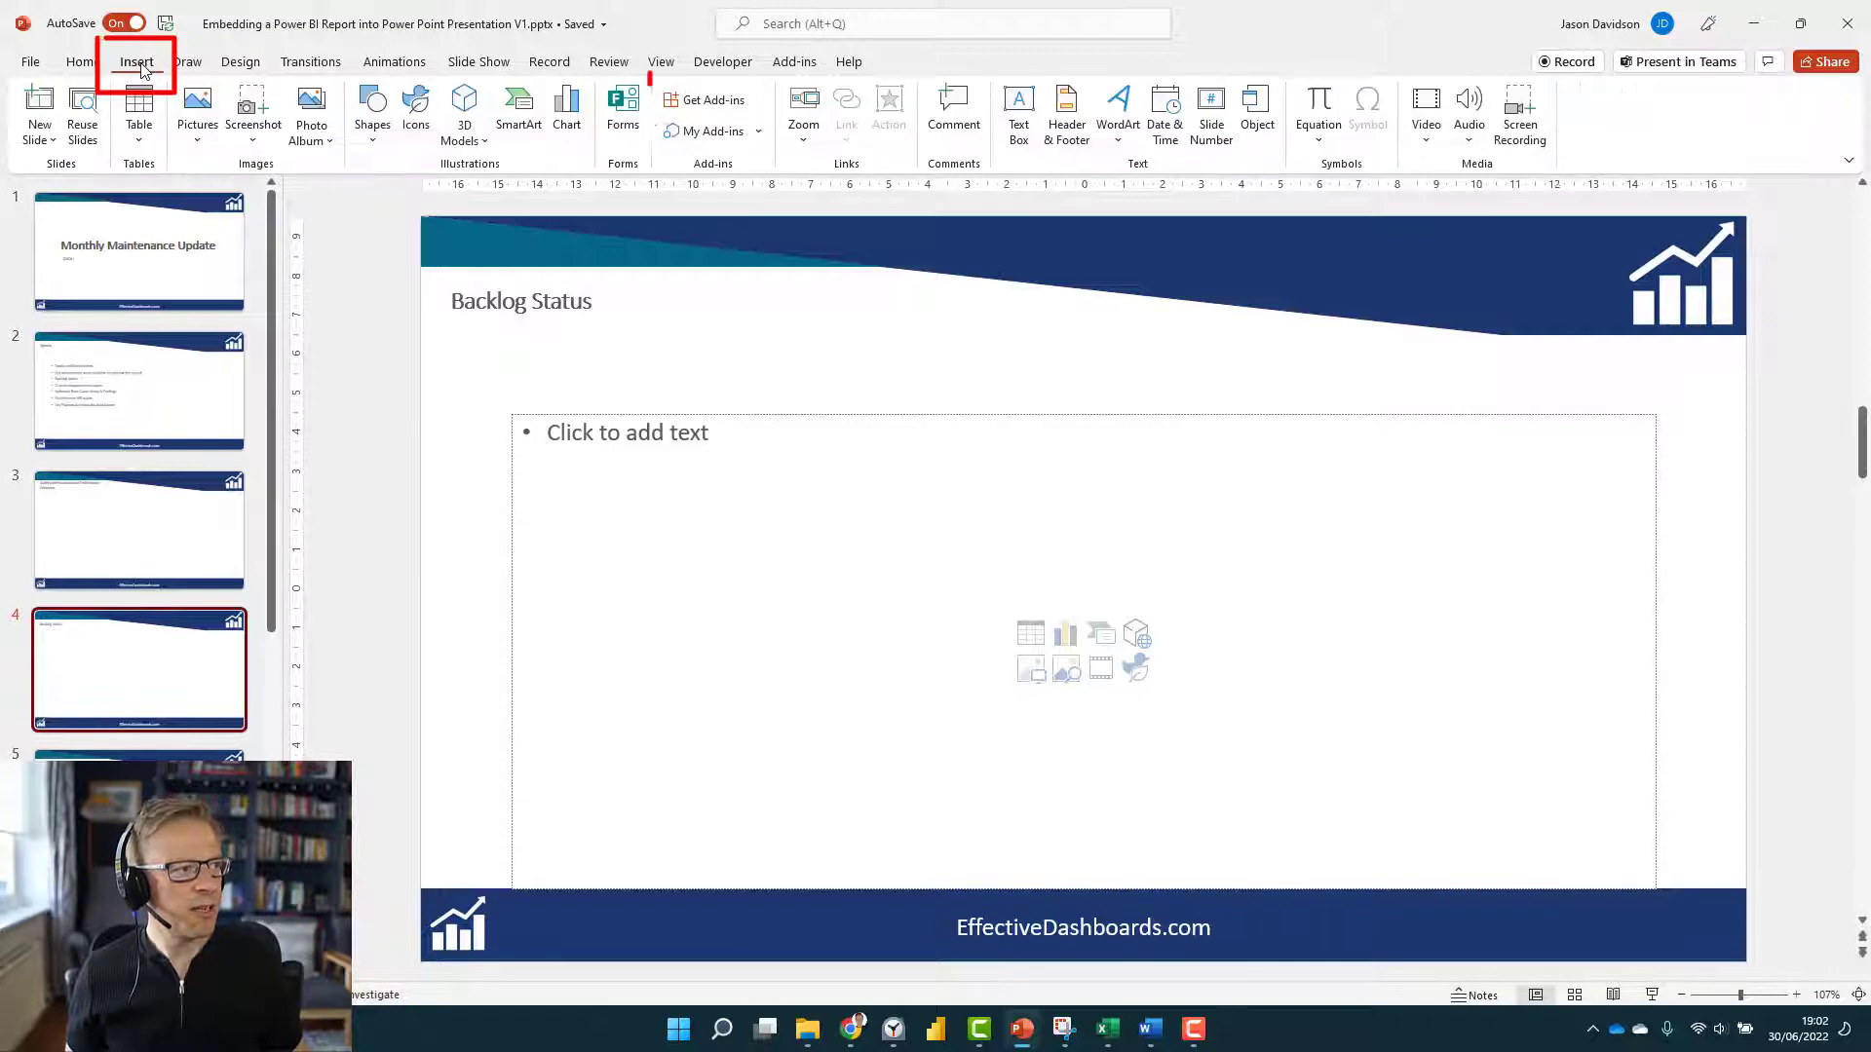
{"action": "left_click", "coordinate": [703, 101]}
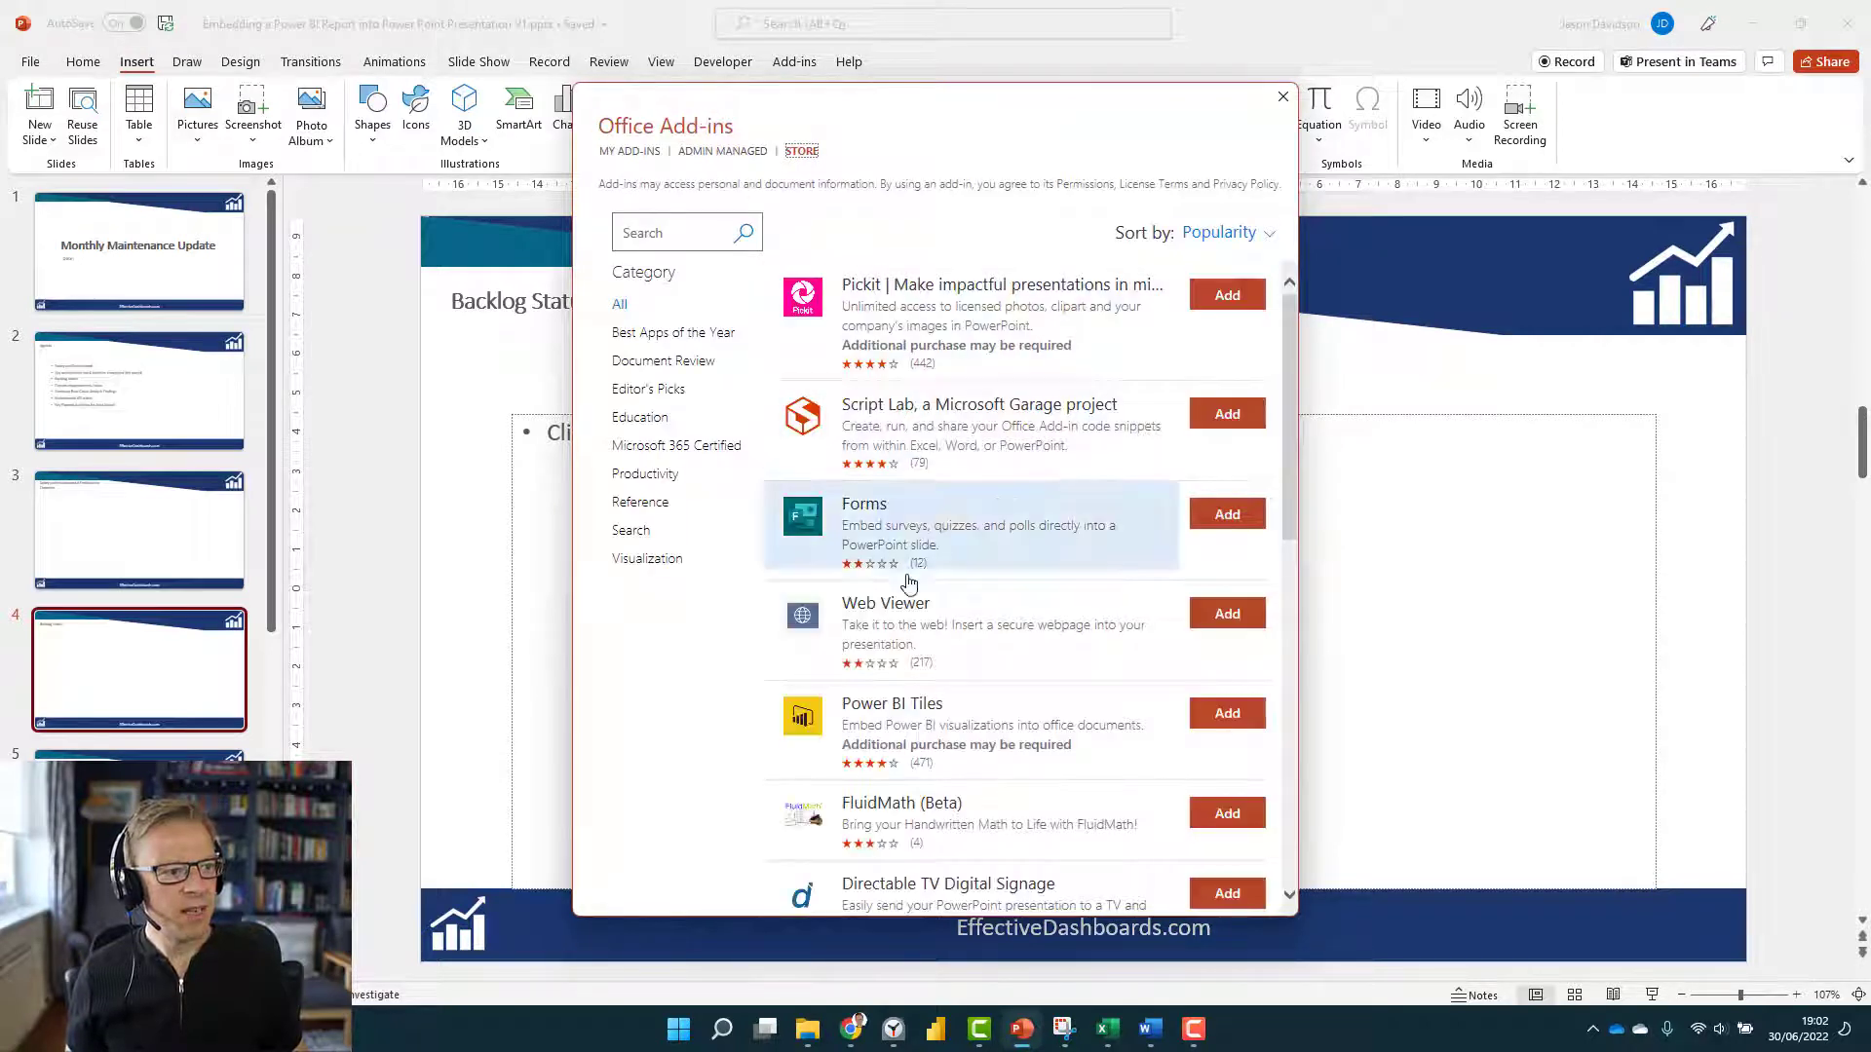
{"action": "left_click", "coordinate": [678, 237]}
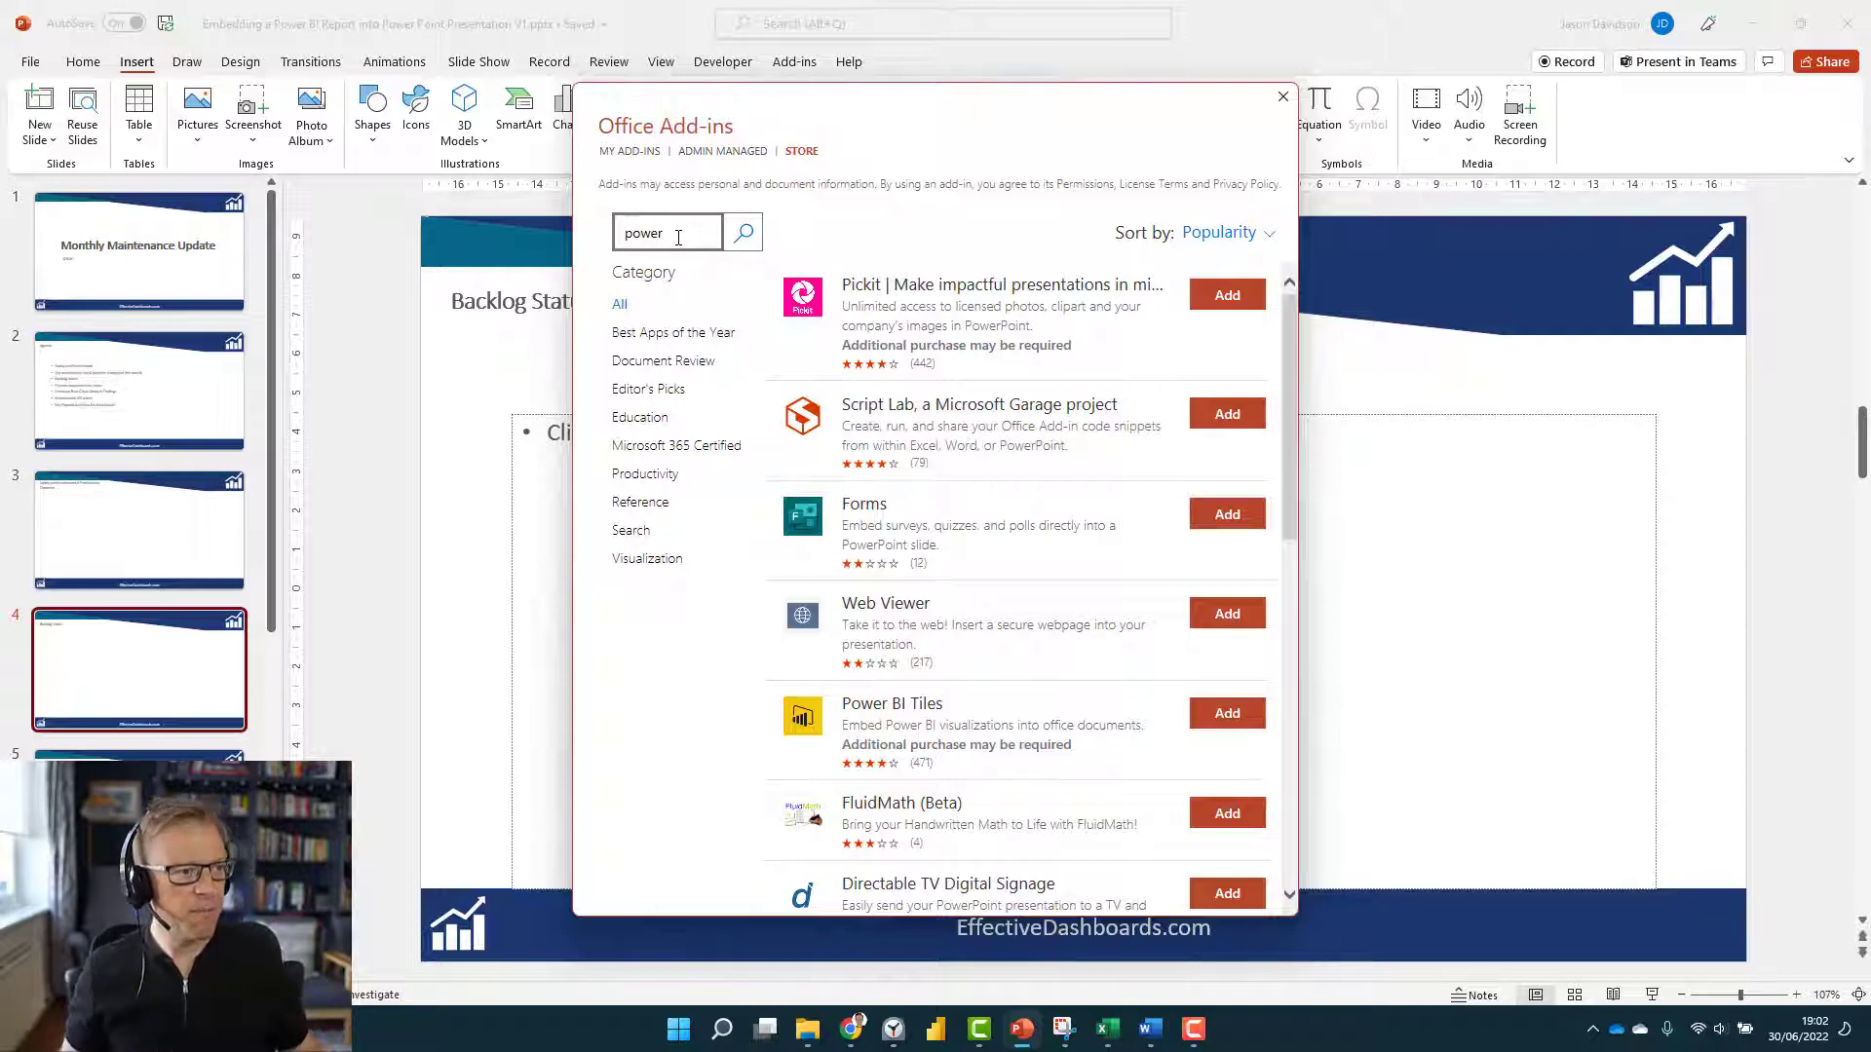
{"action": "left_click", "coordinate": [746, 234]}
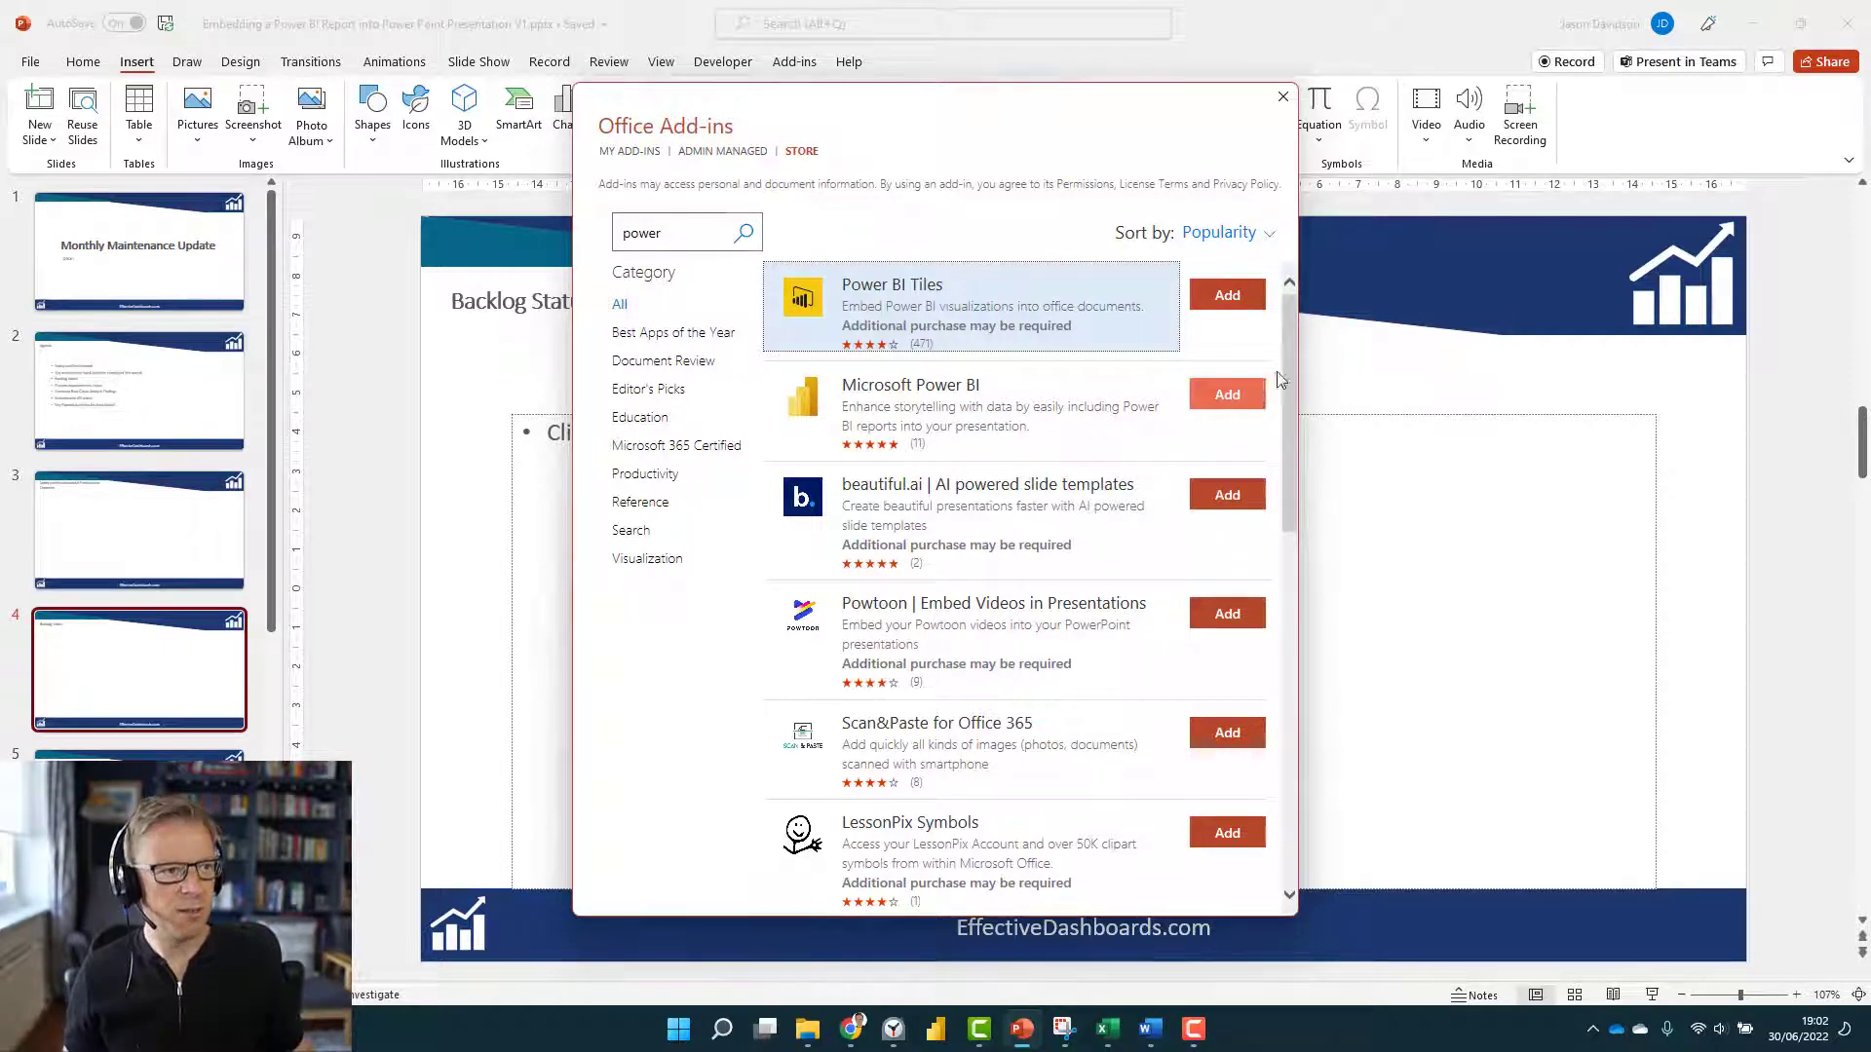
{"action": "left_click", "coordinate": [1282, 97]}
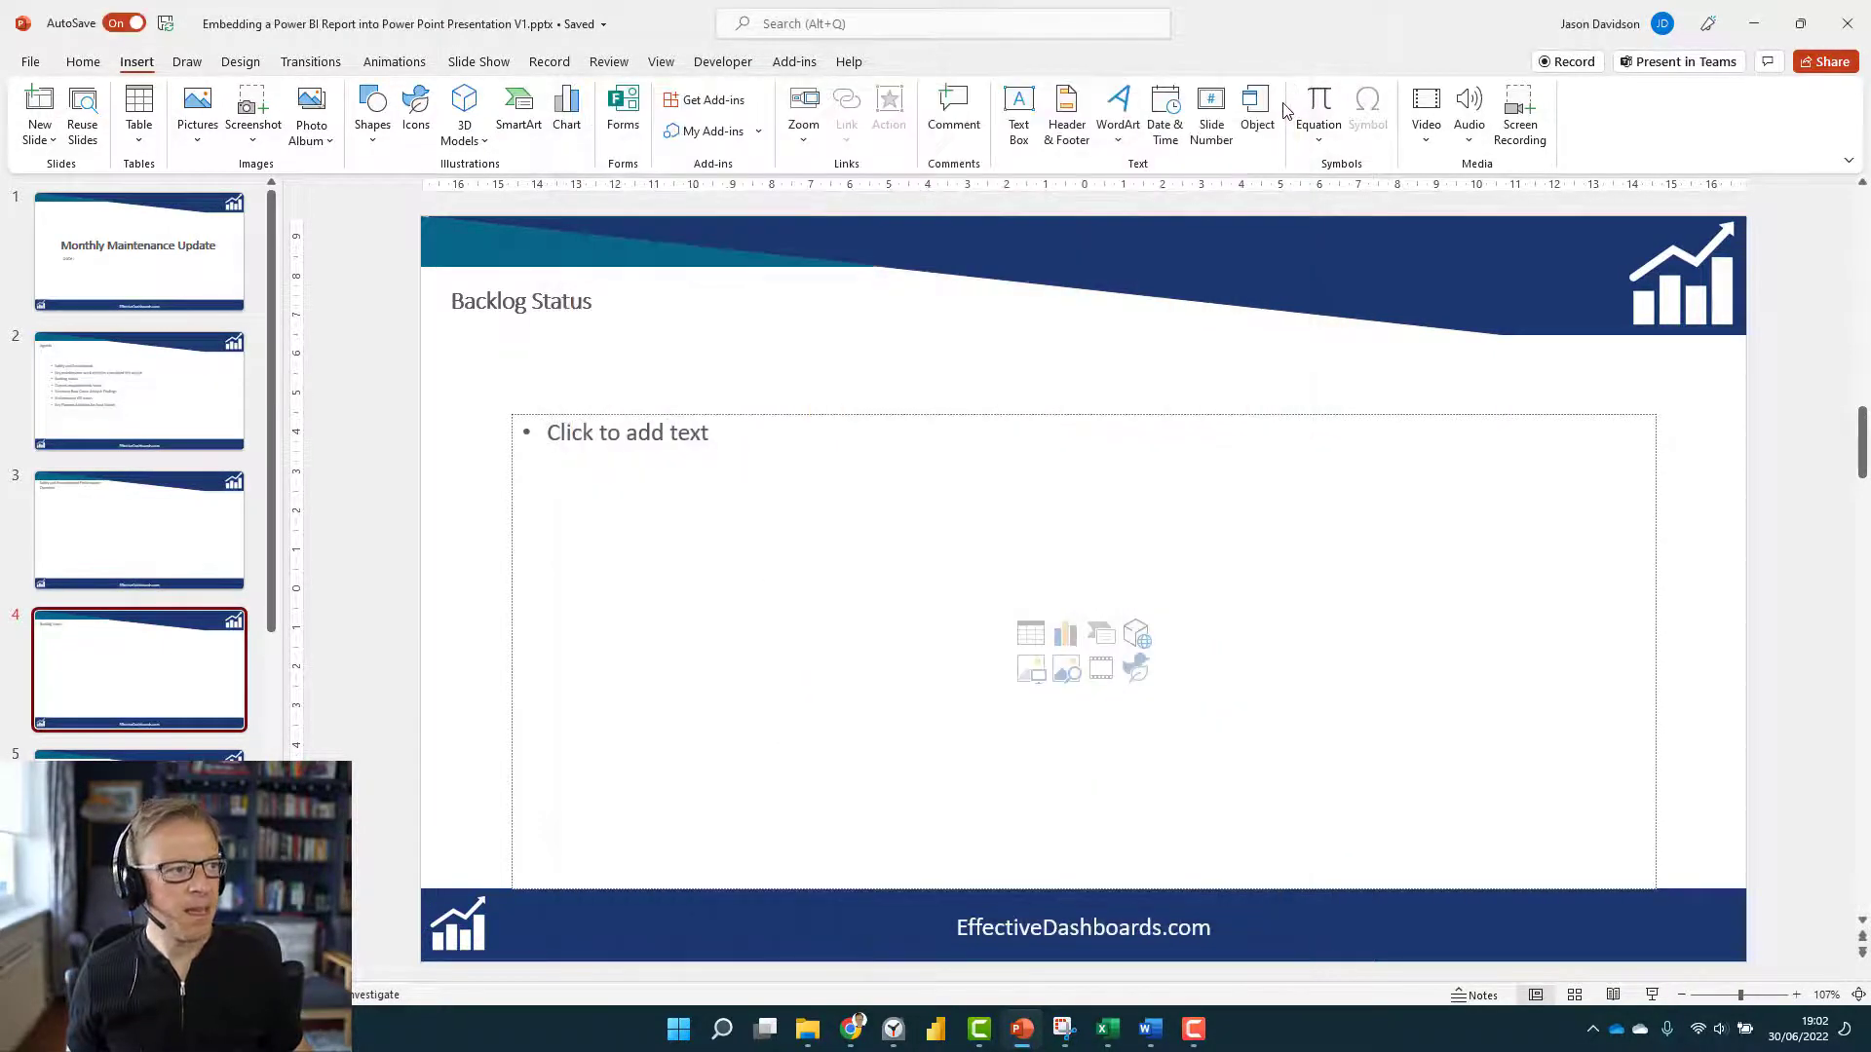
Delete the empty content placeholder from the Backlog Status slide.
{"action": "left_click", "coordinate": [708, 133]}
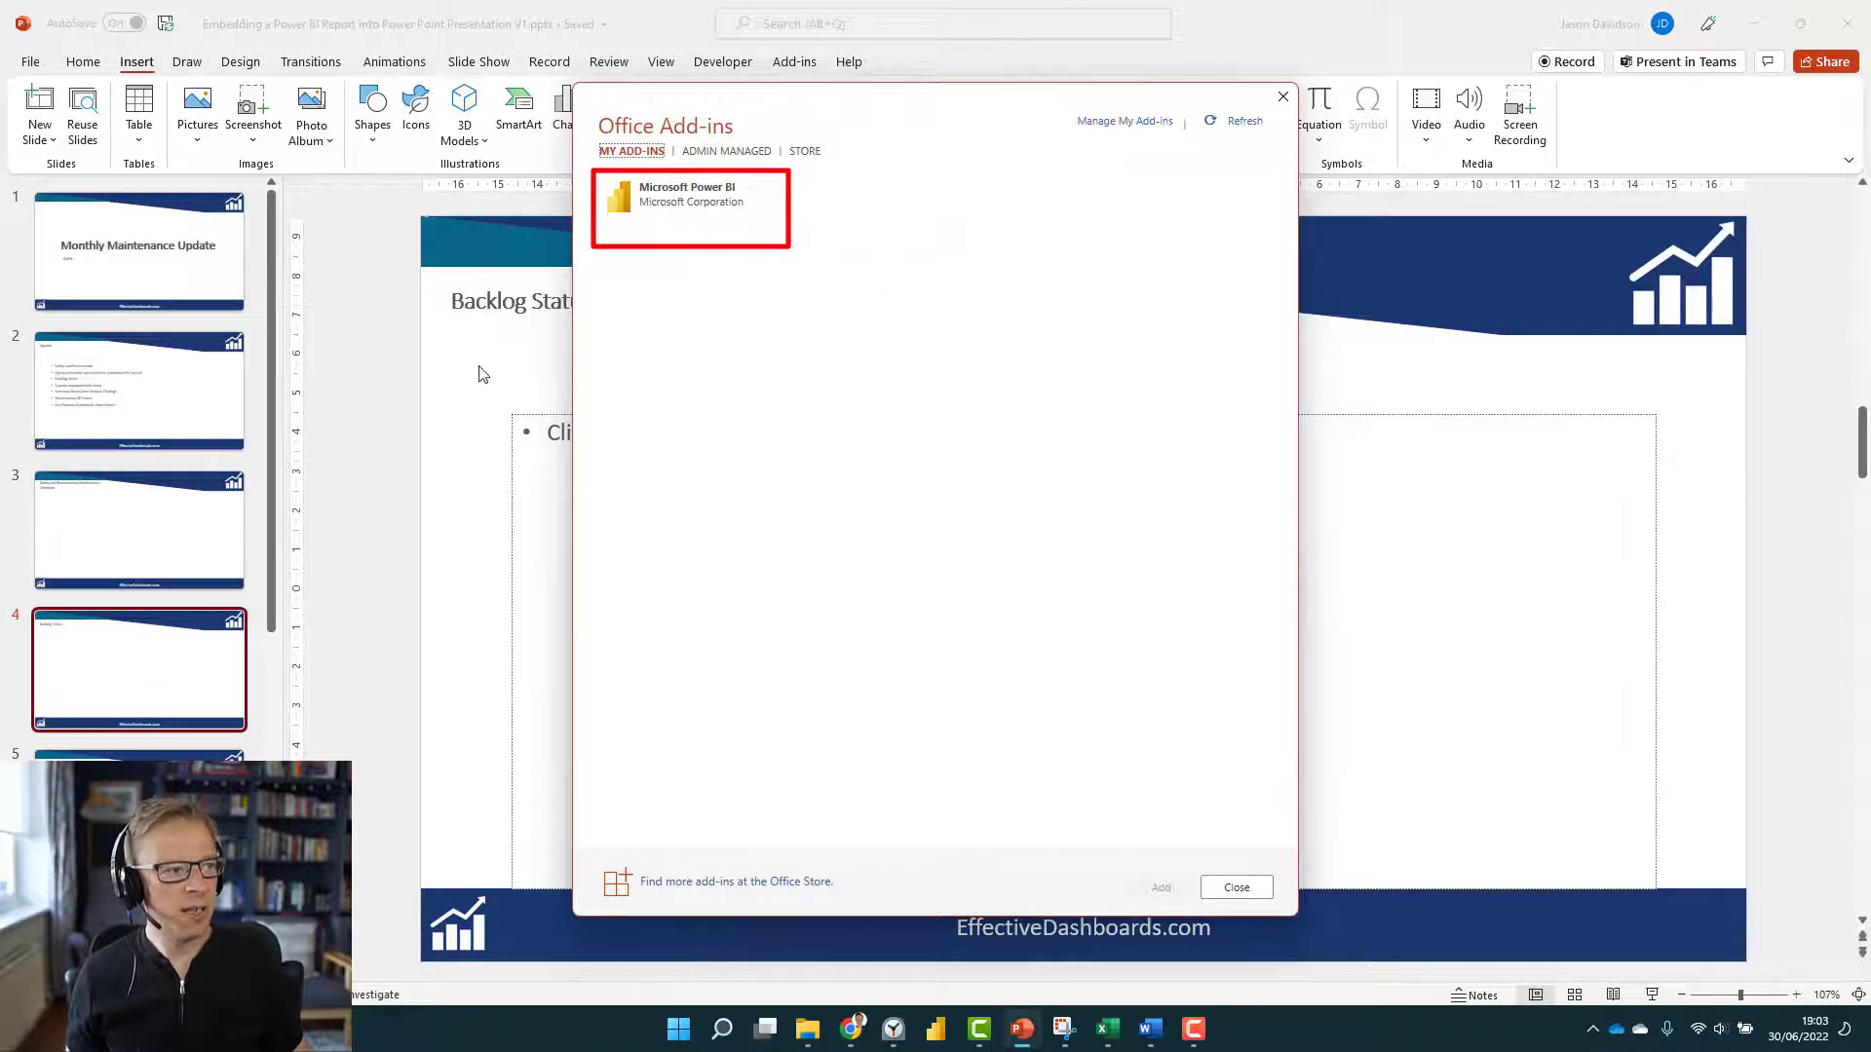
{"action": "left_click", "coordinate": [1282, 97]}
{"action": "left_click", "coordinate": [627, 414]}
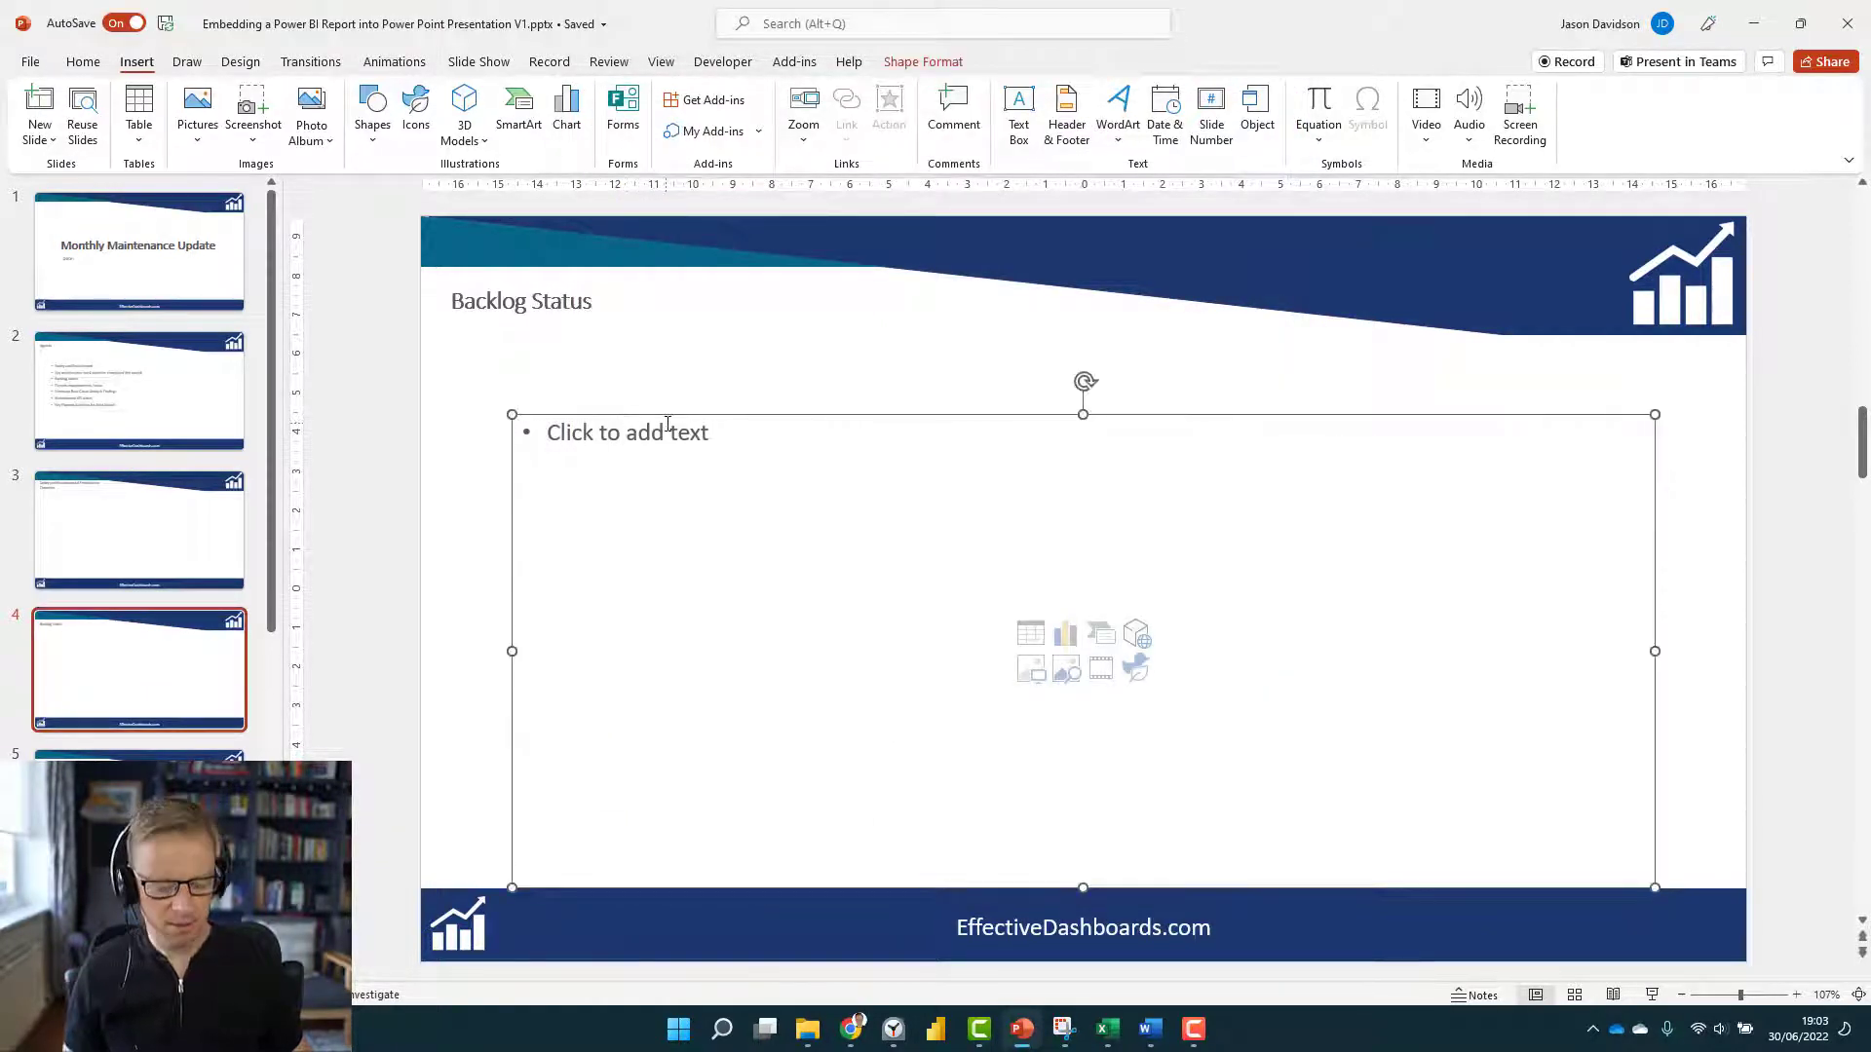
{"action": "key", "text": "Delete"}
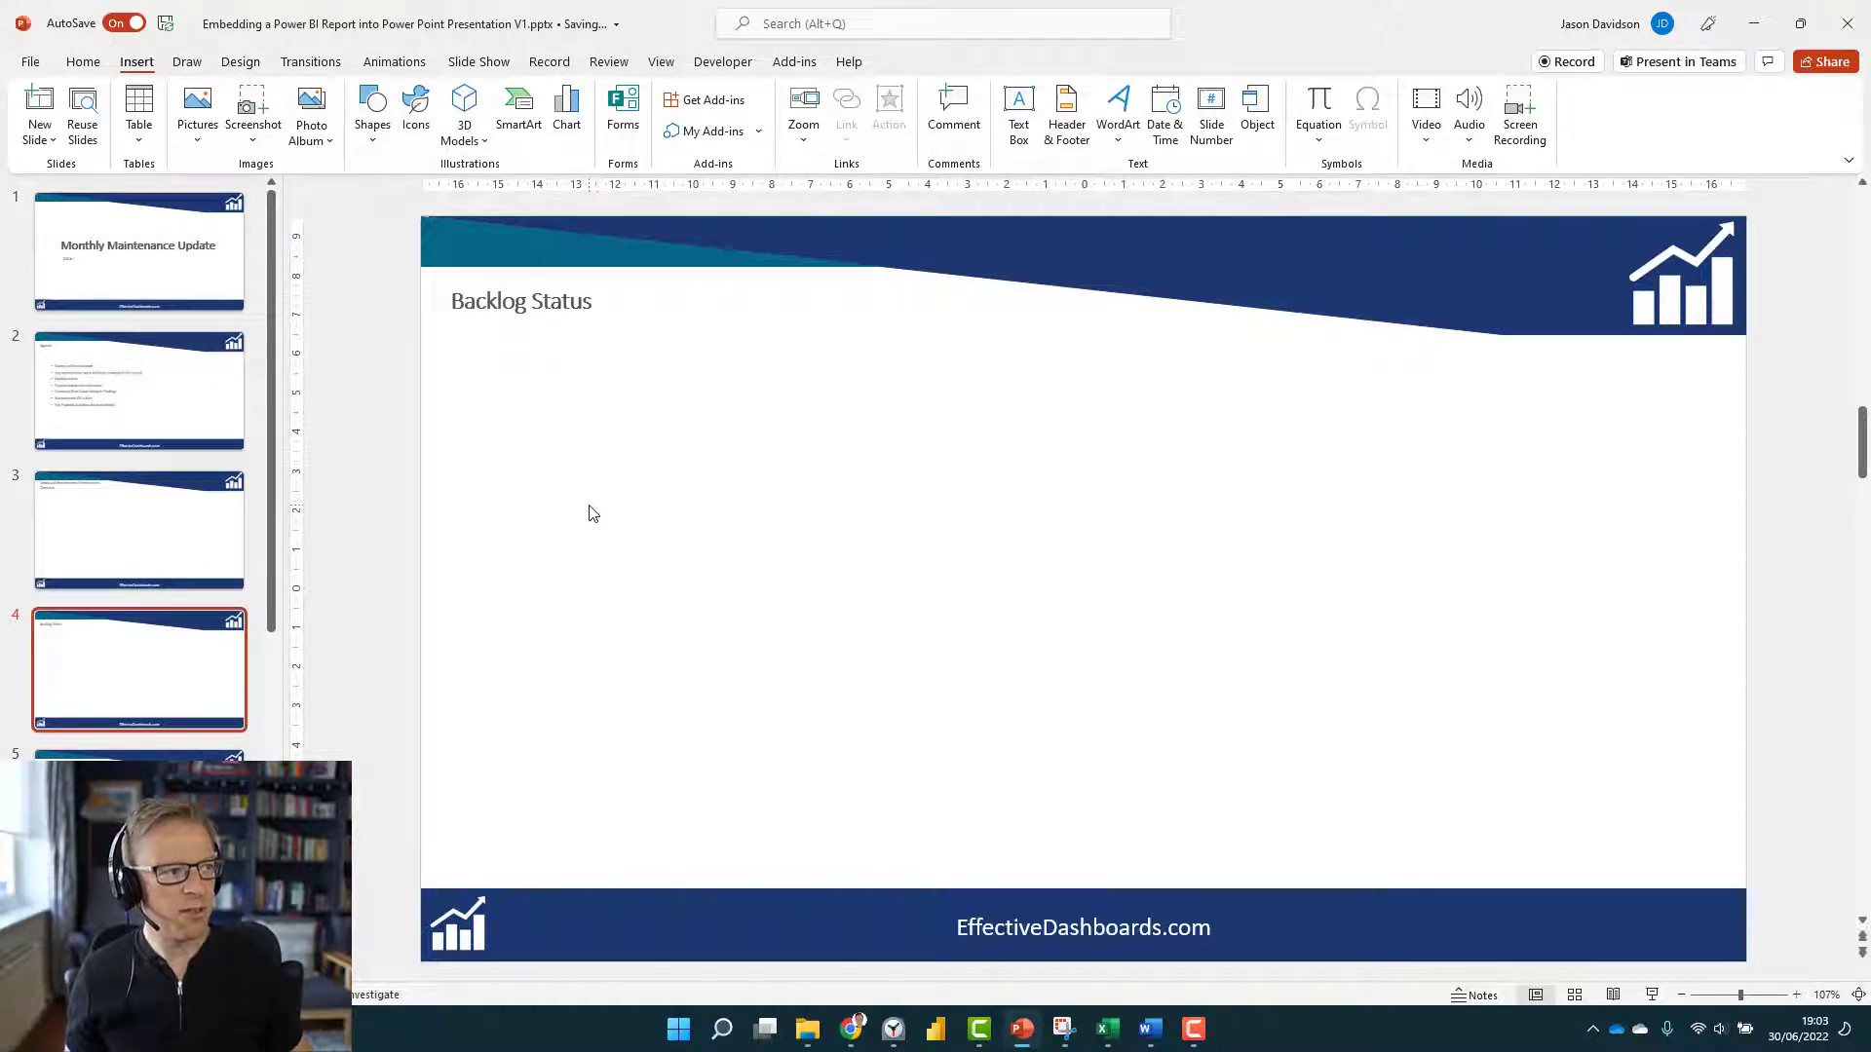
Insert the Microsoft Power BI add-in from My Add-ins onto the slide.
{"action": "left_click", "coordinate": [707, 134]}
{"action": "left_click", "coordinate": [688, 200]}
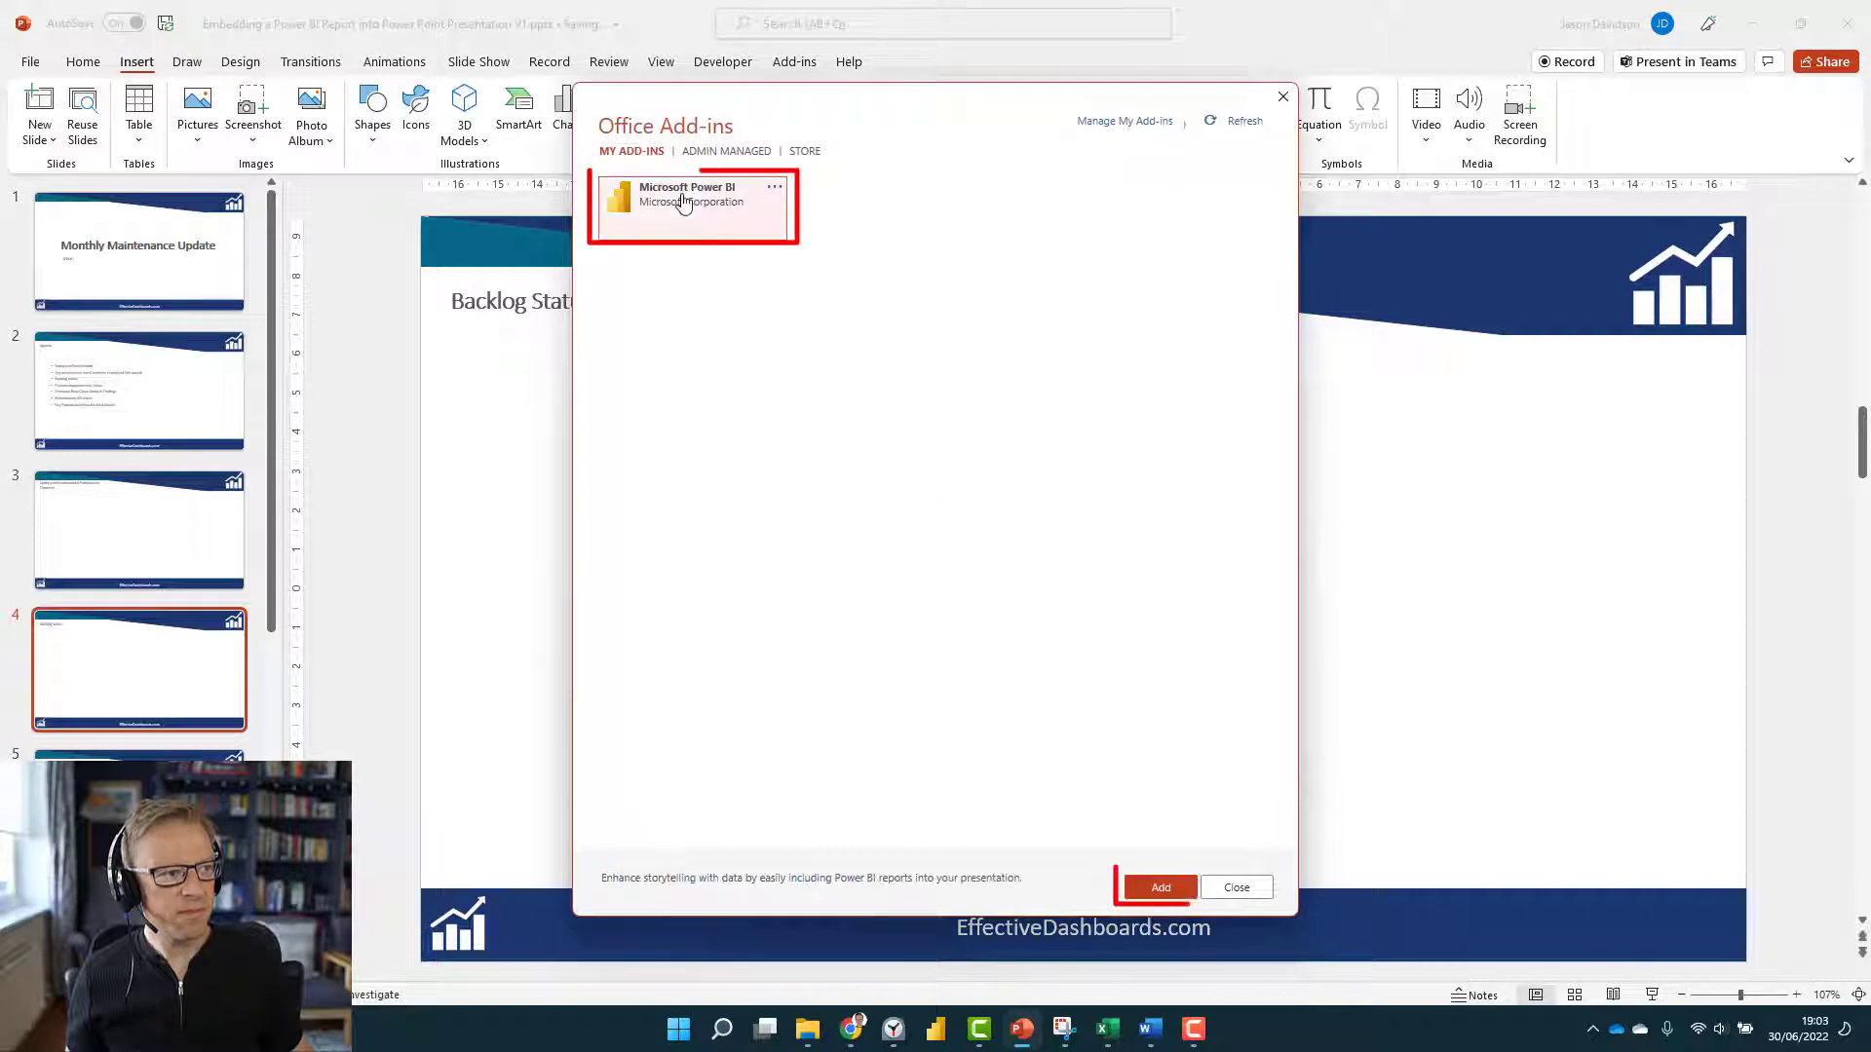
{"action": "left_click", "coordinate": [1159, 888]}
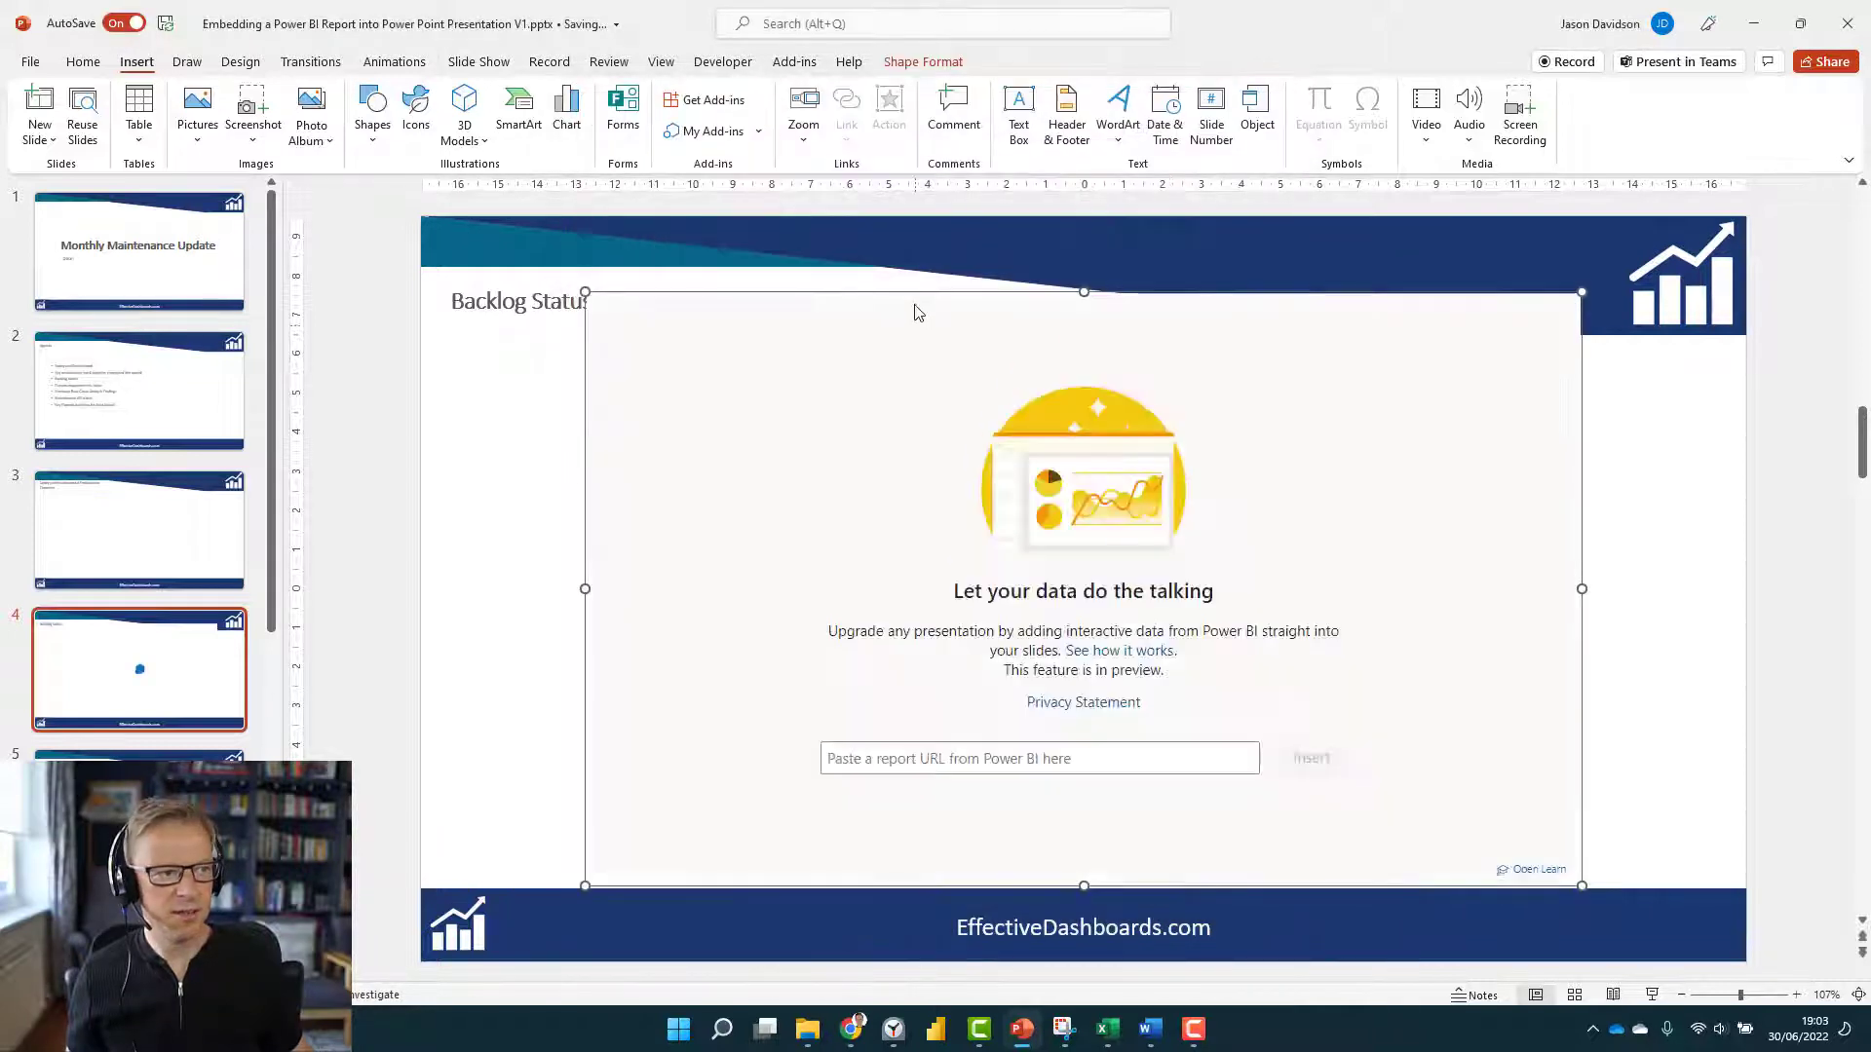
{"action": "left_click_drag", "start_coordinate": [919, 289], "coordinate": [849, 351]}
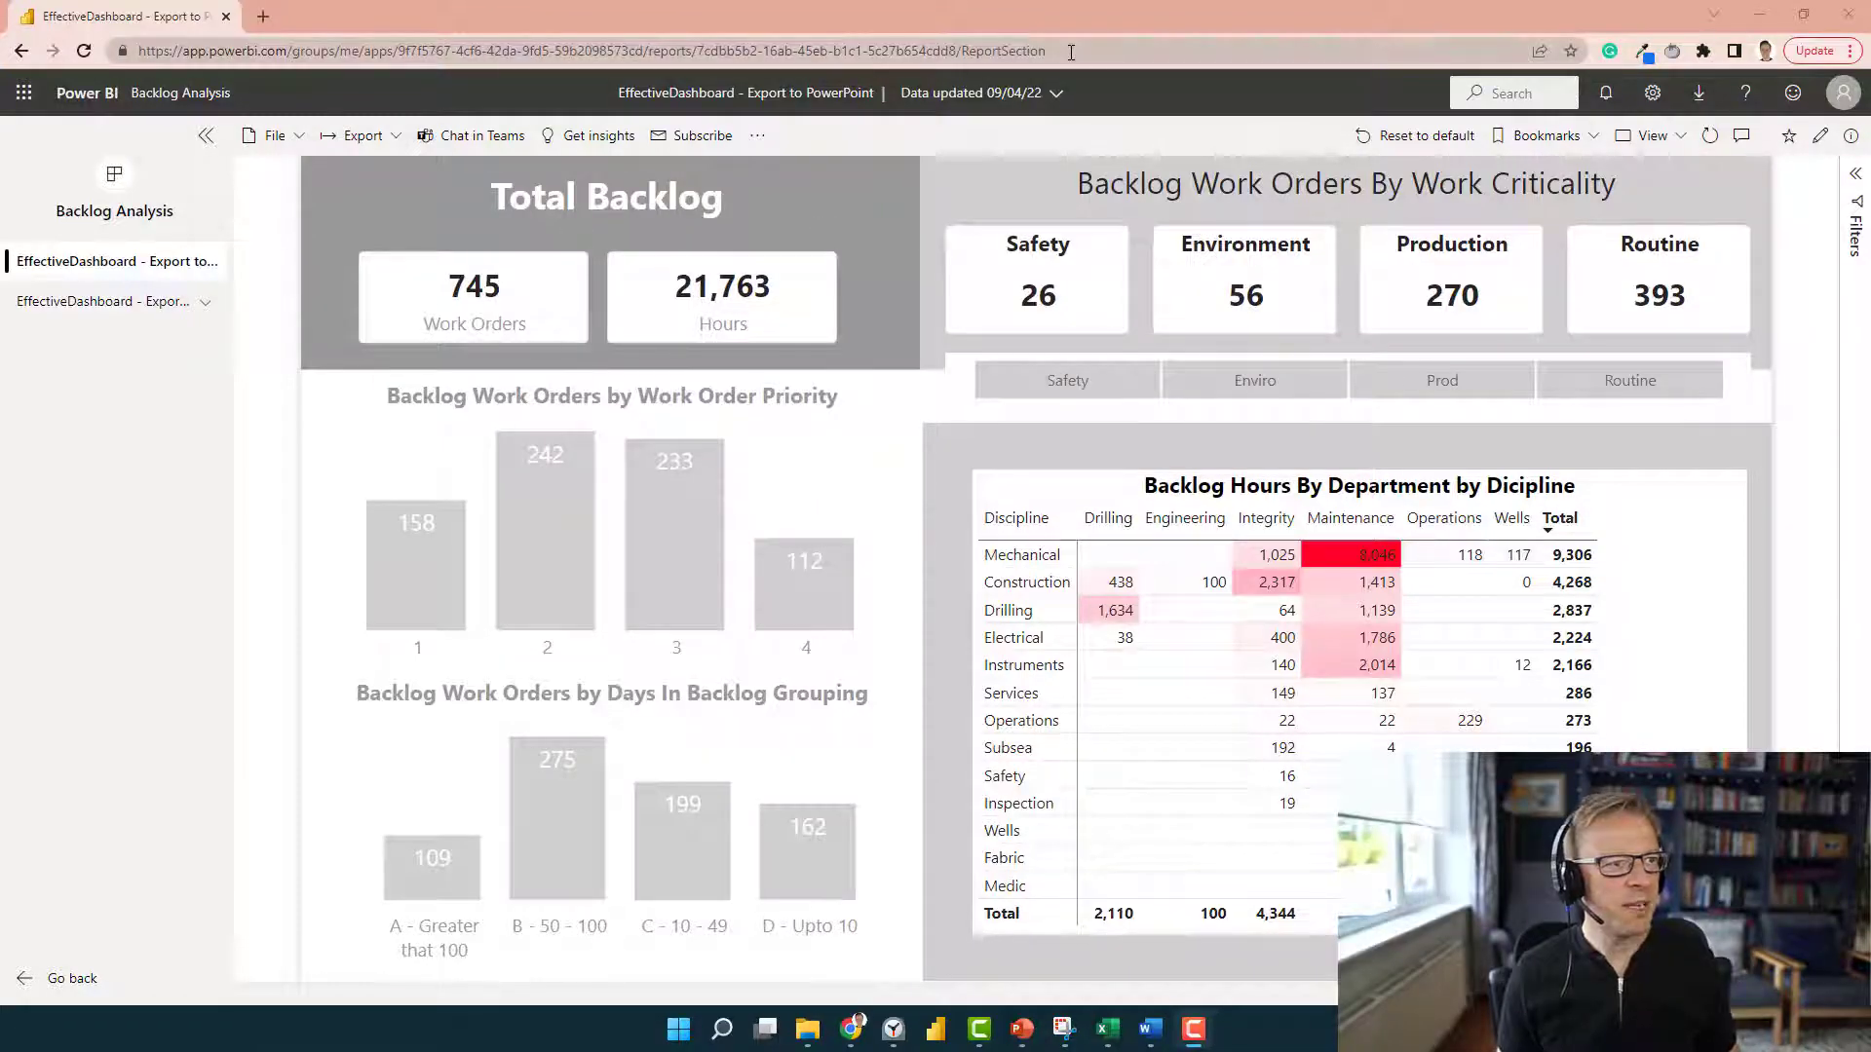
Select the Backlog Analysis report's full web address in the browser's address bar.
{"action": "left_click_drag", "start_coordinate": [1070, 52], "coordinate": [144, 69]}
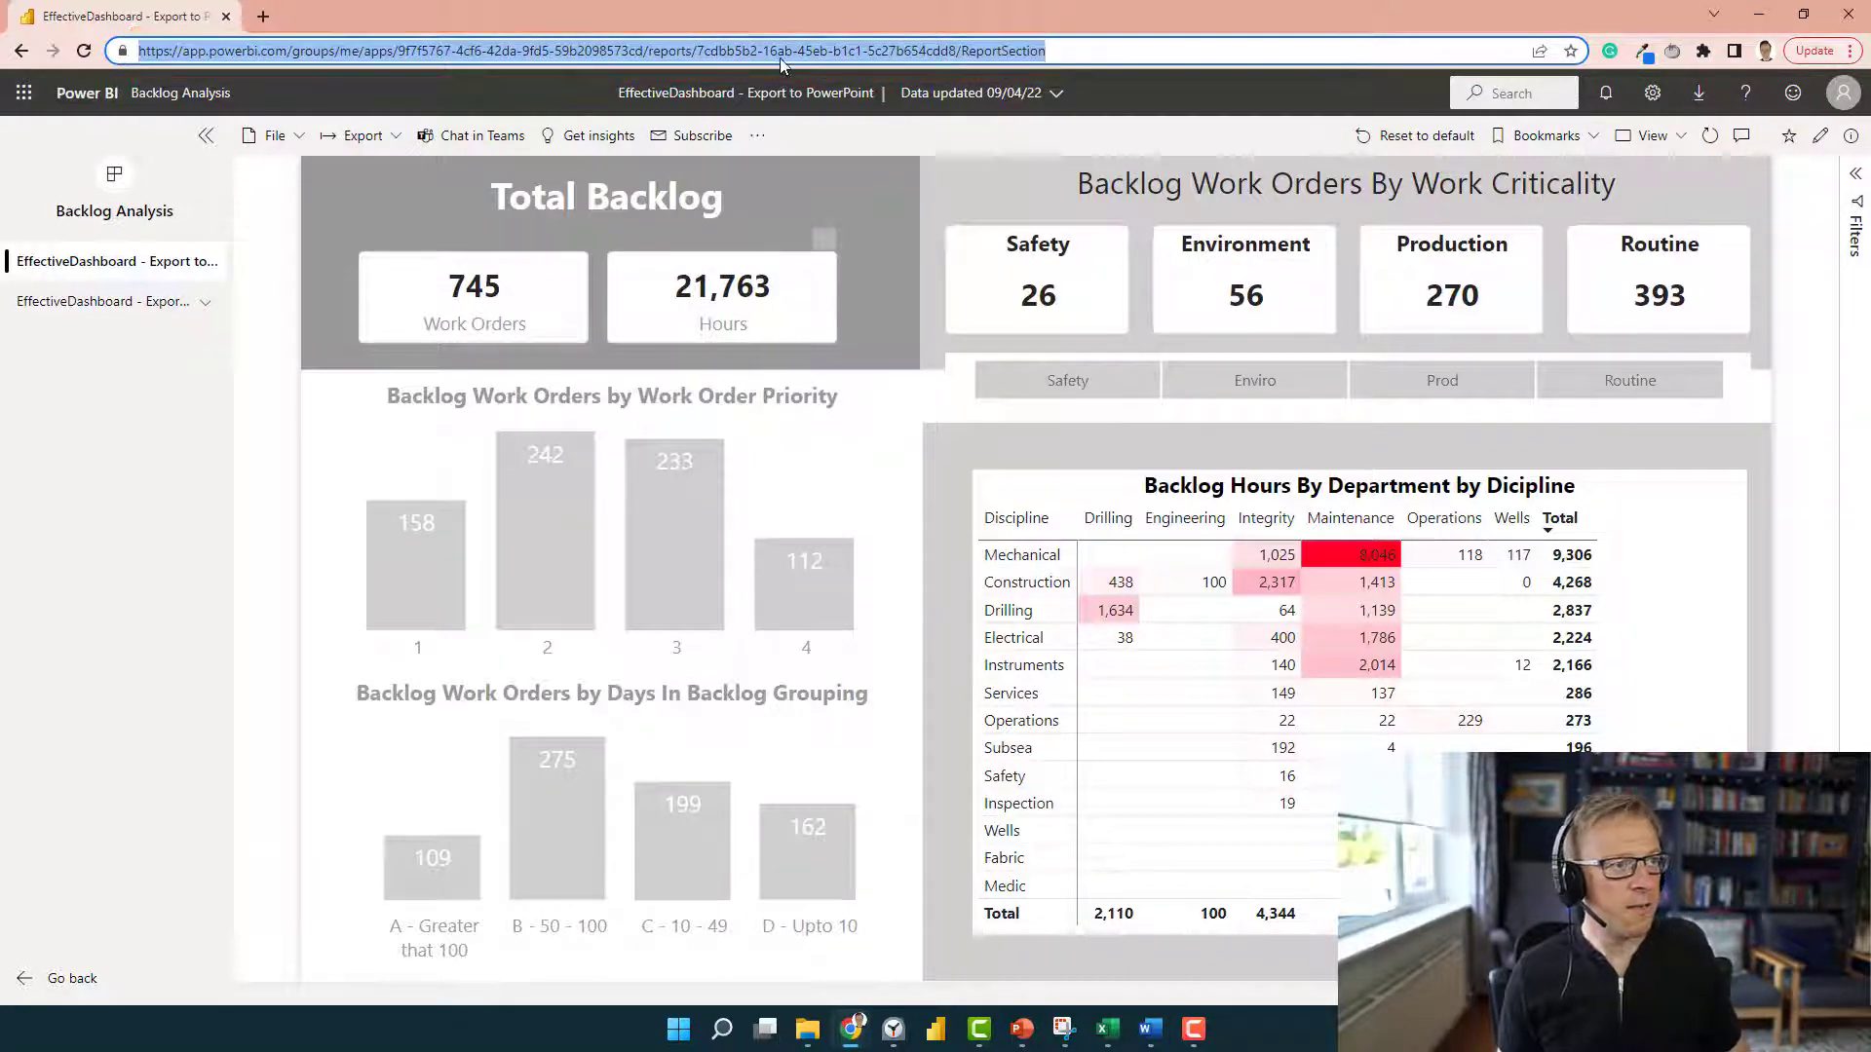
Embed the Backlog Analysis report from its pasted URL, then move and shrink it below the title.
{"action": "key", "text": "alt+Tab"}
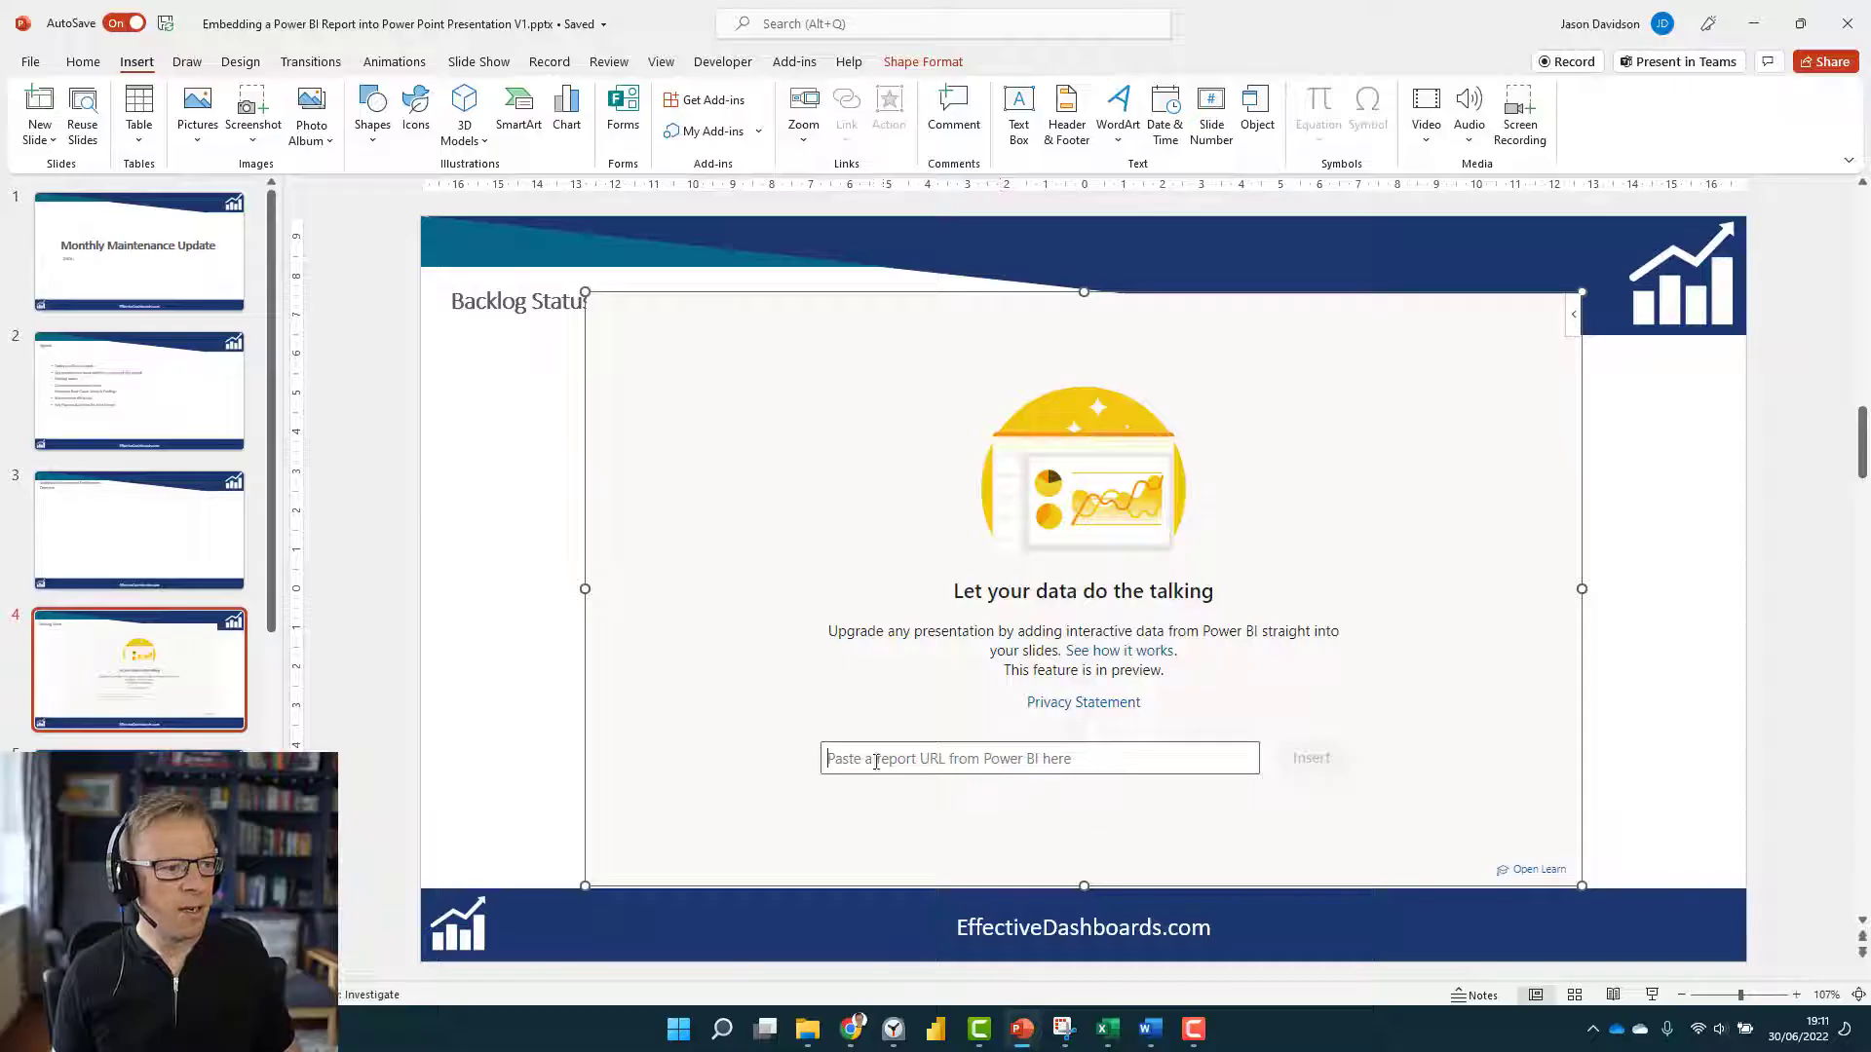
{"action": "key", "text": "ctrl+v"}
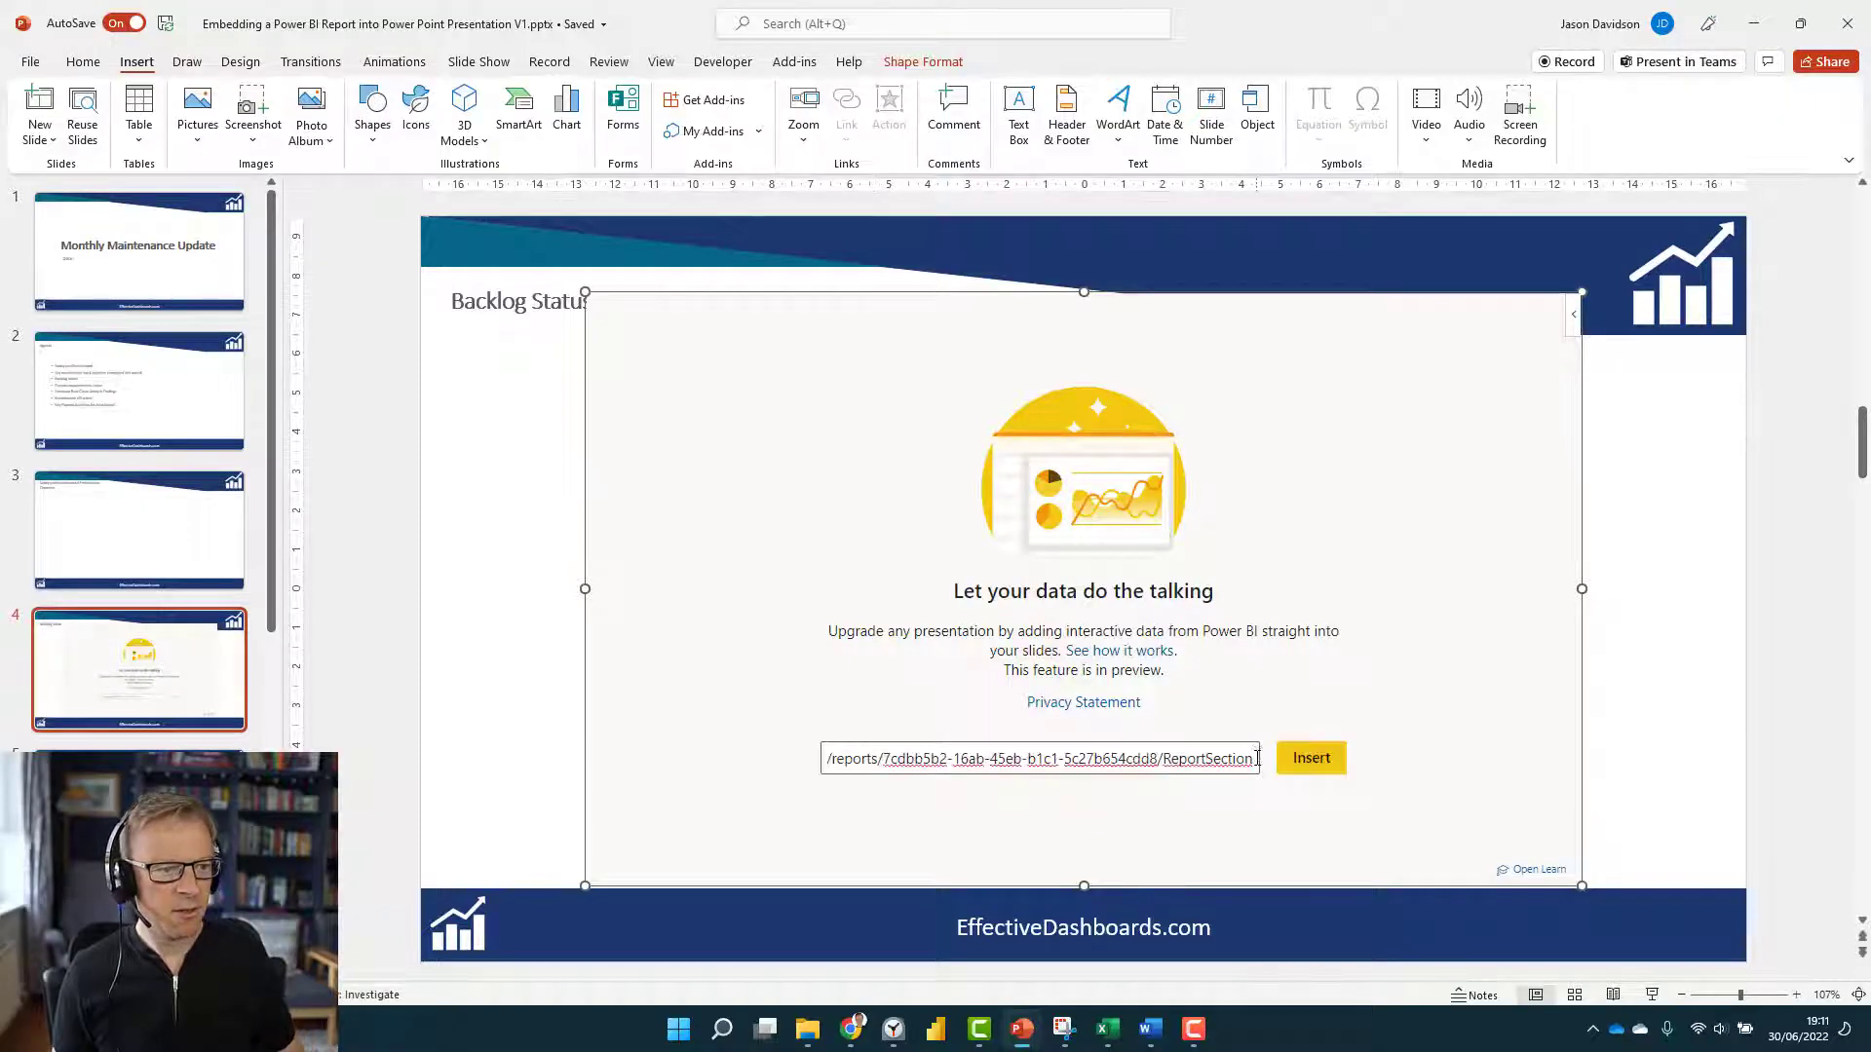
{"action": "left_click", "coordinate": [1307, 766]}
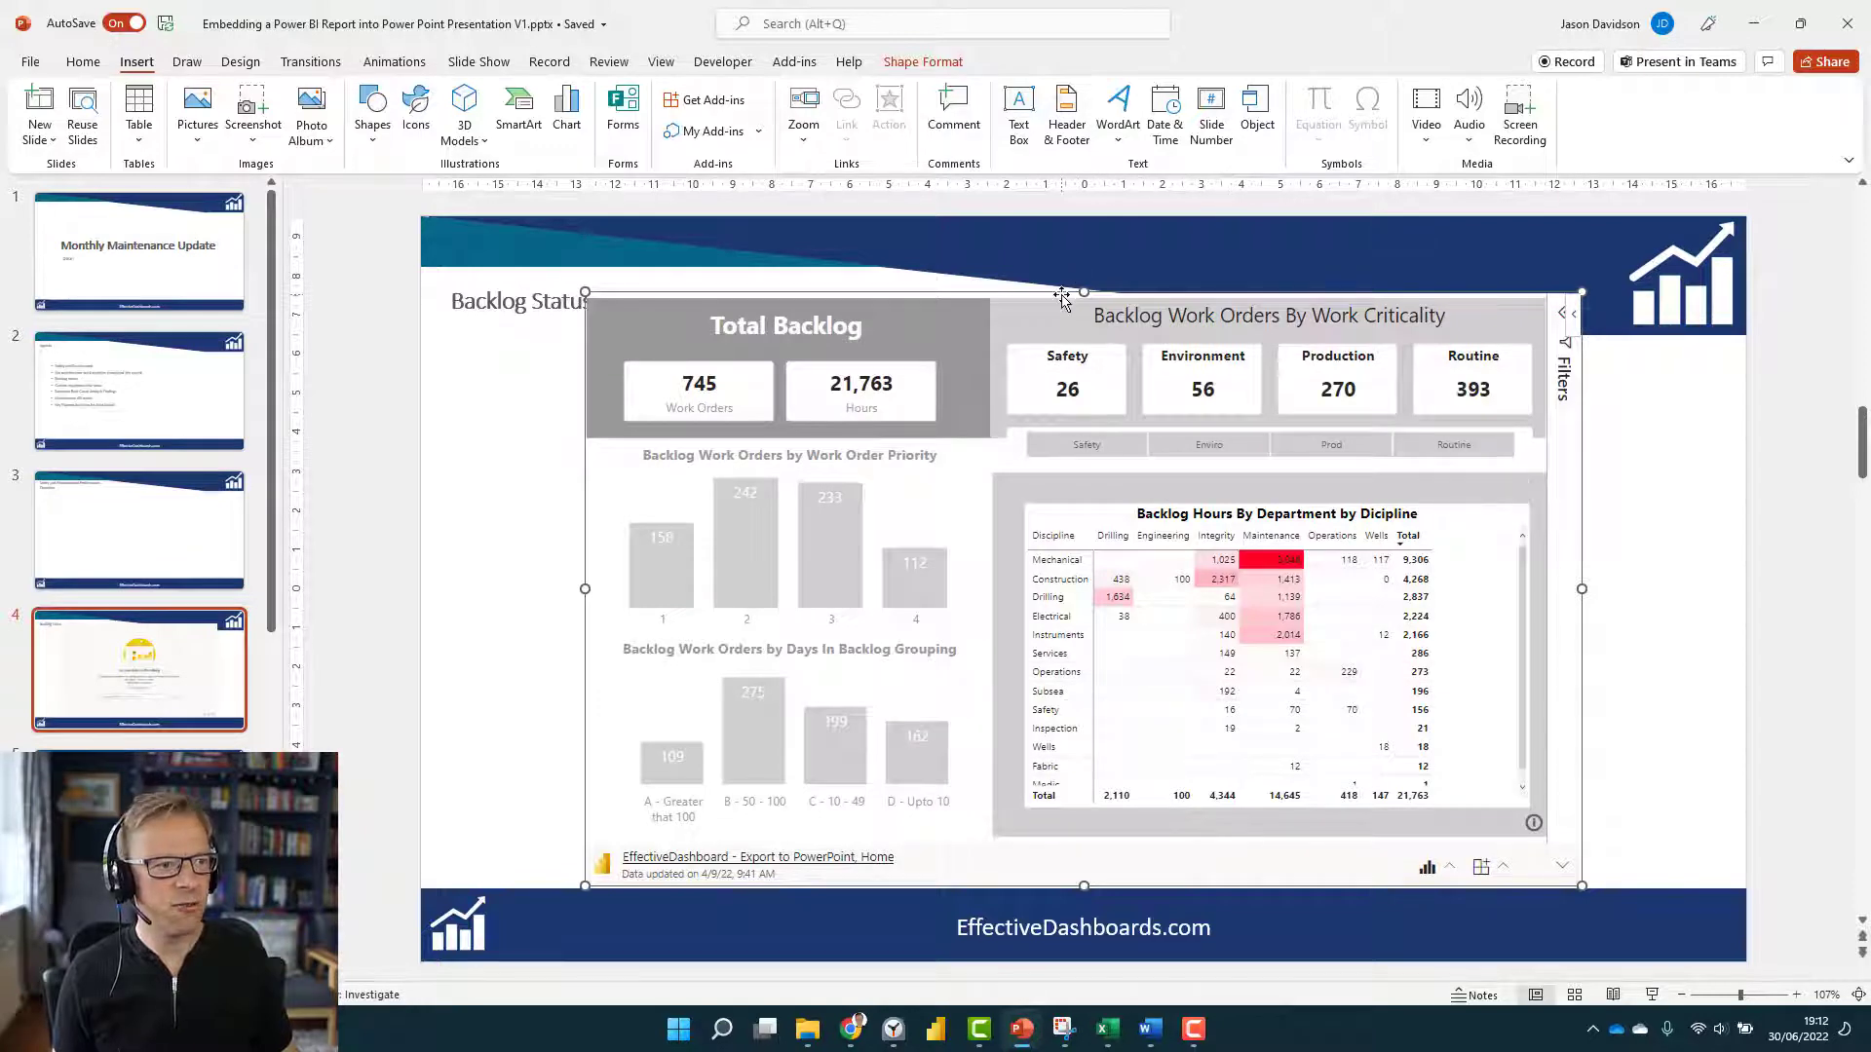
{"action": "left_click_drag", "start_coordinate": [1041, 308], "coordinate": [934, 315]}
{"action": "left_click_drag", "start_coordinate": [1438, 896], "coordinate": [1371, 858]}
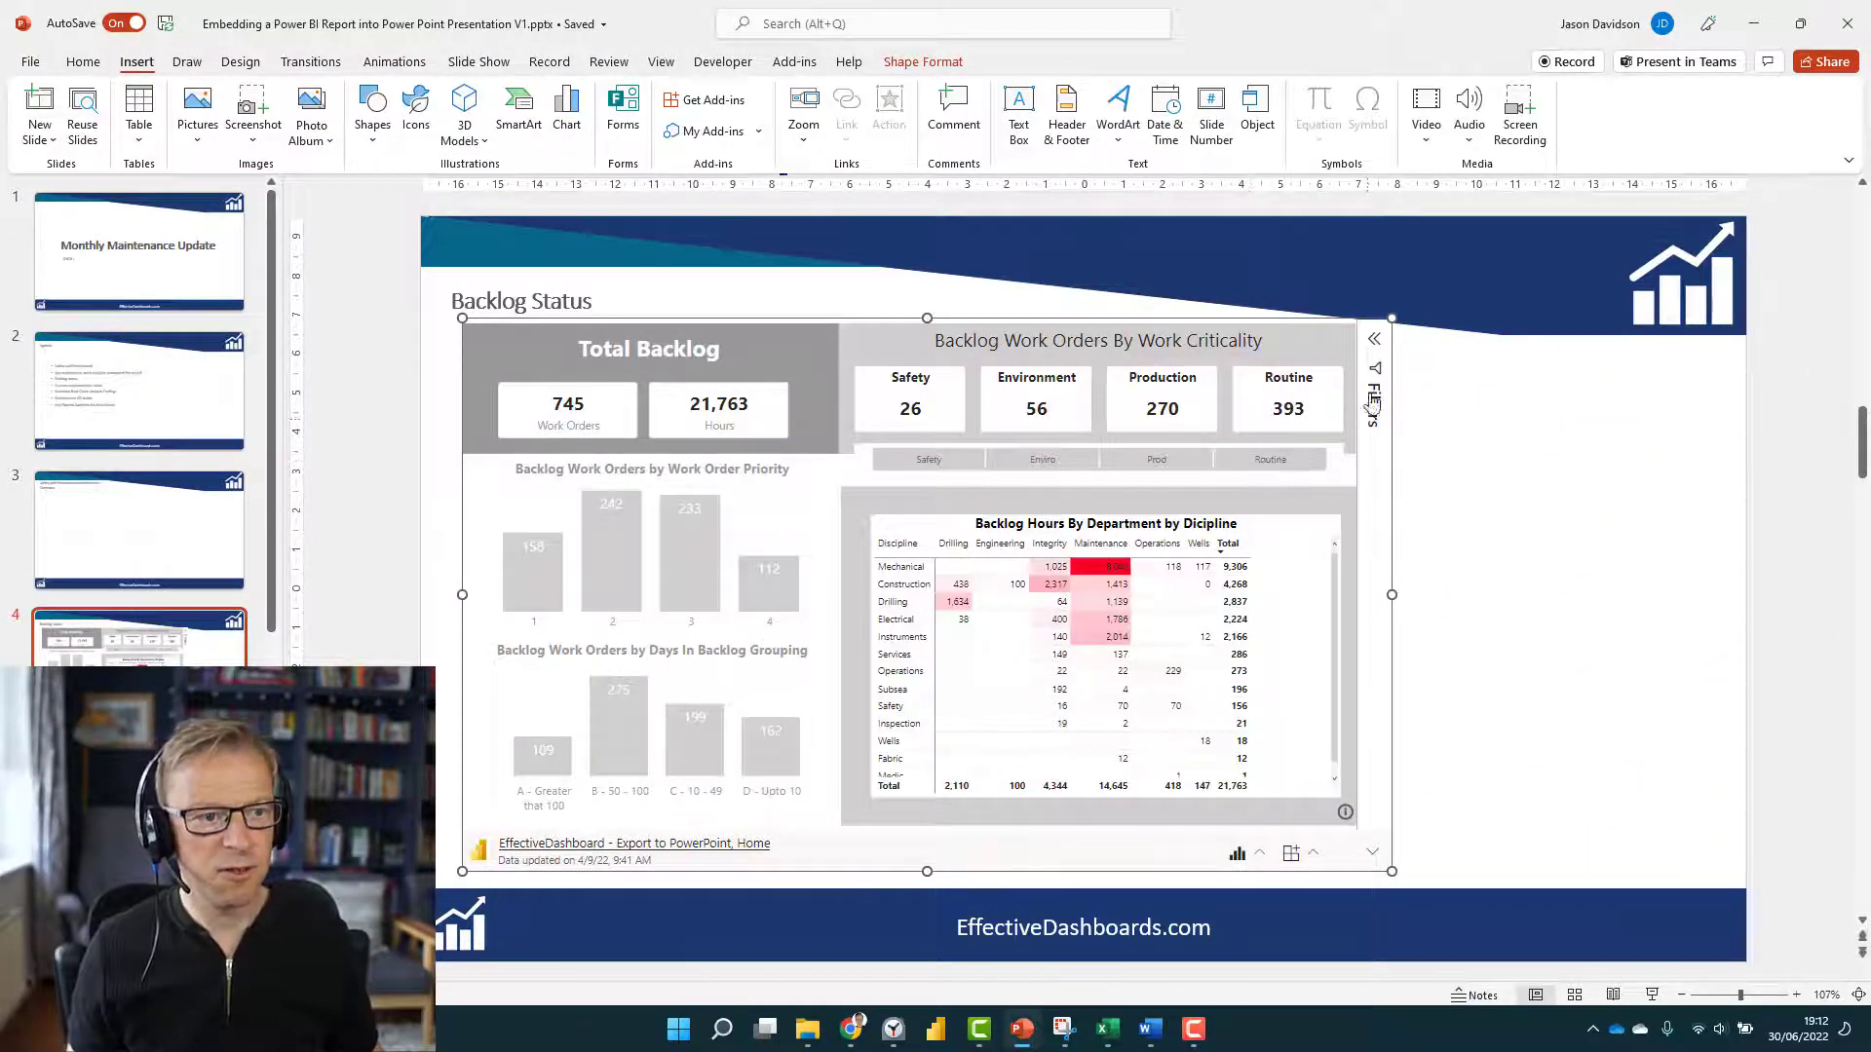
{"action": "left_click", "coordinate": [1420, 385]}
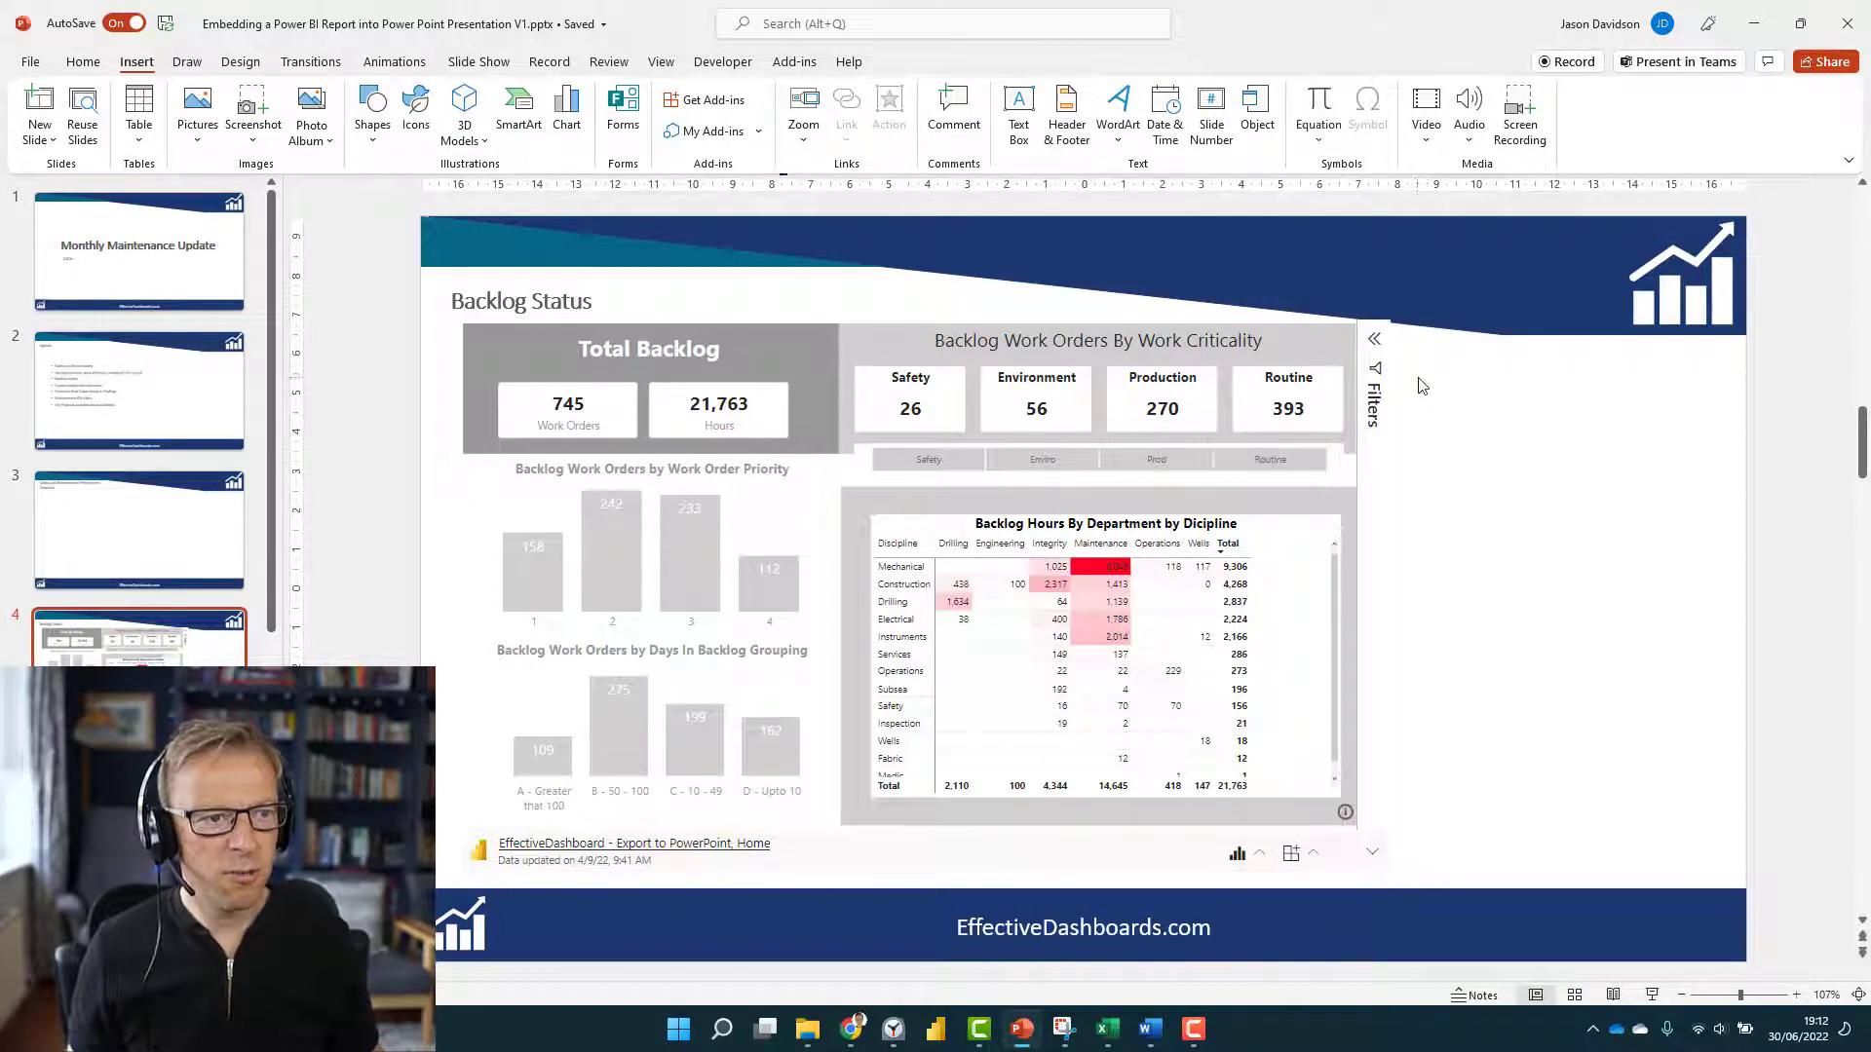
{"action": "left_click", "coordinate": [1385, 382]}
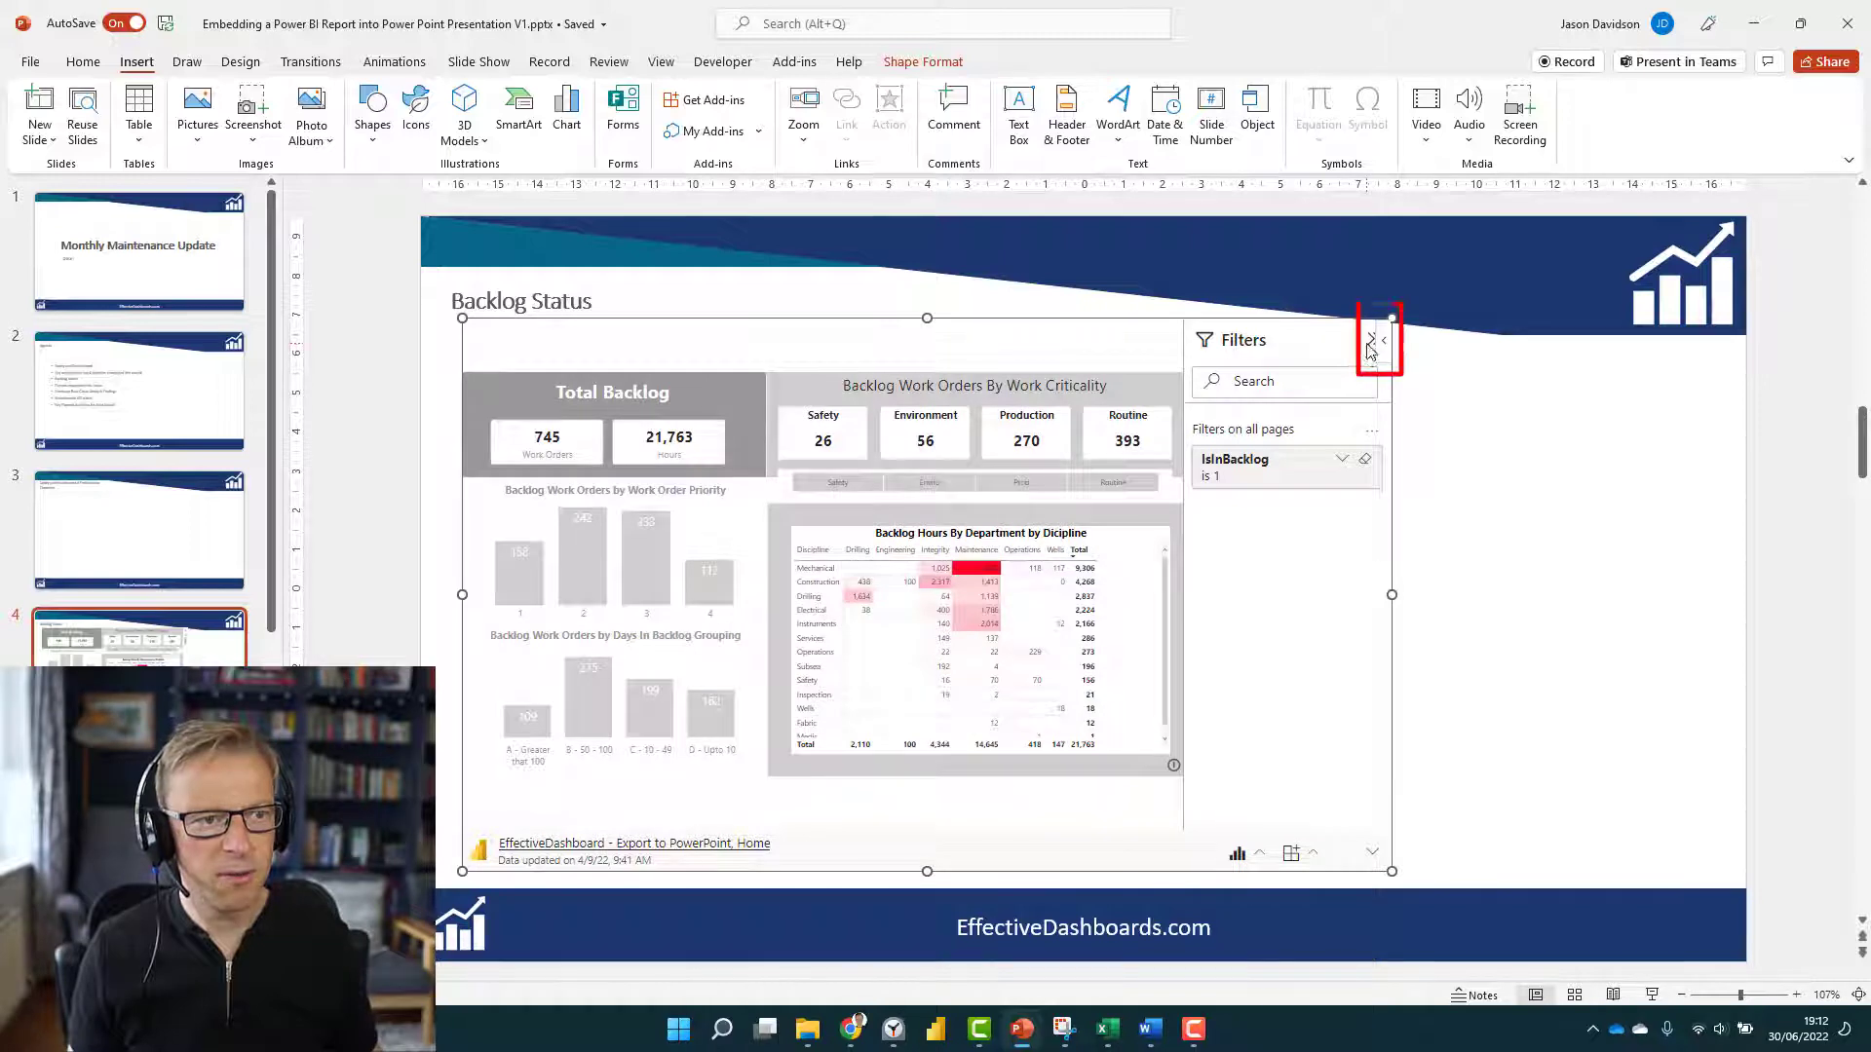
{"action": "left_click", "coordinate": [1370, 347]}
{"action": "left_click", "coordinate": [1384, 347]}
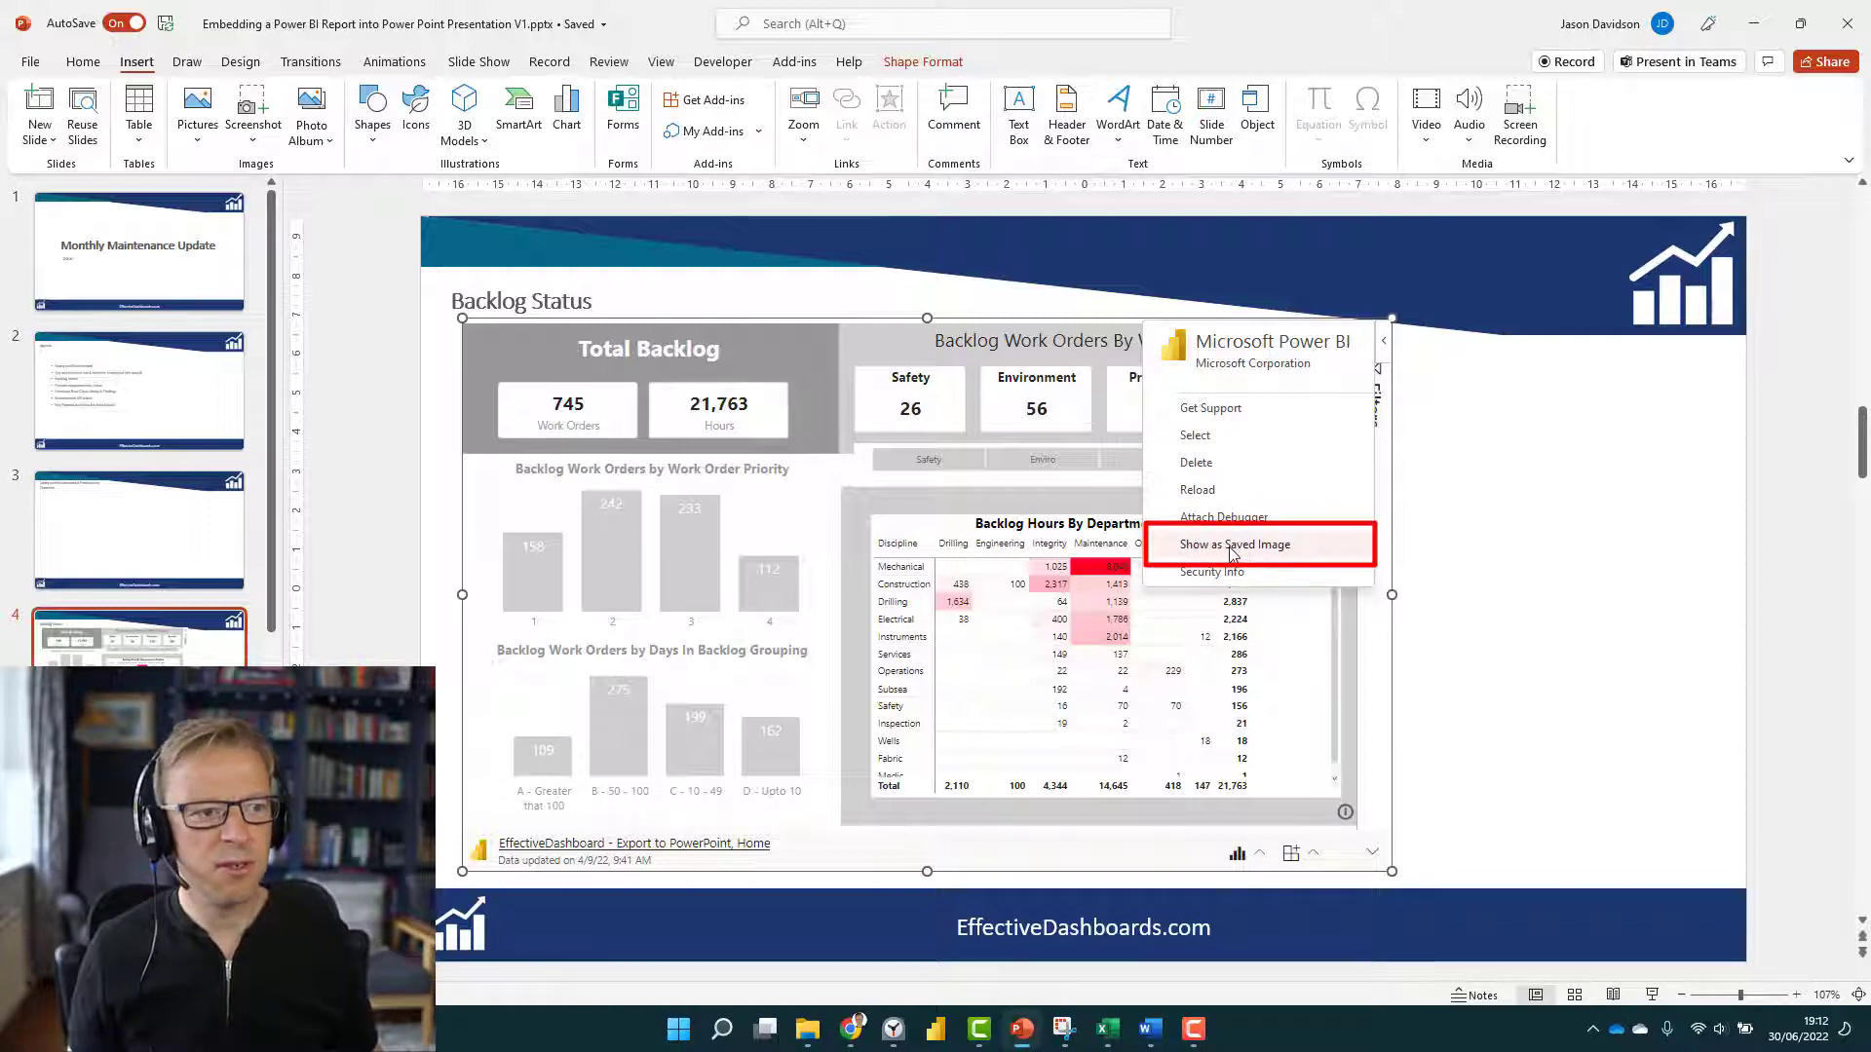
{"action": "left_click", "coordinate": [1233, 550]}
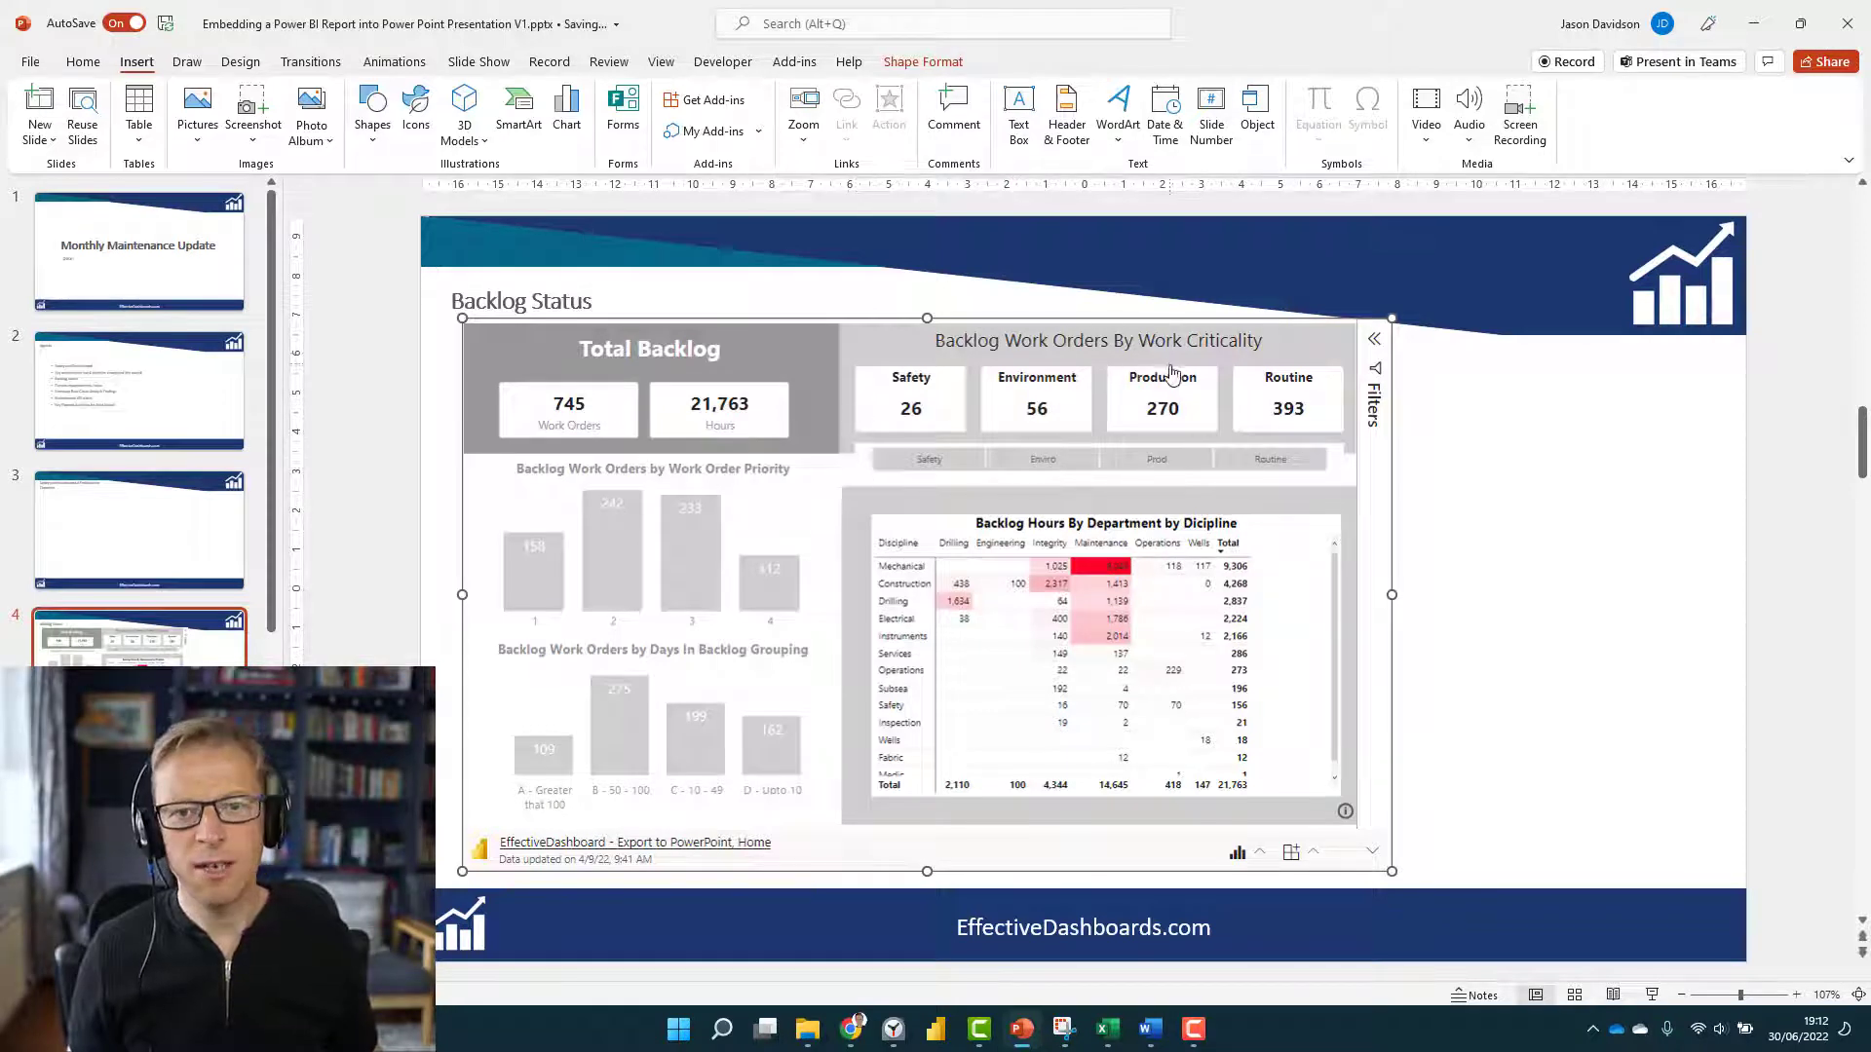
{"action": "left_click", "coordinate": [1485, 434]}
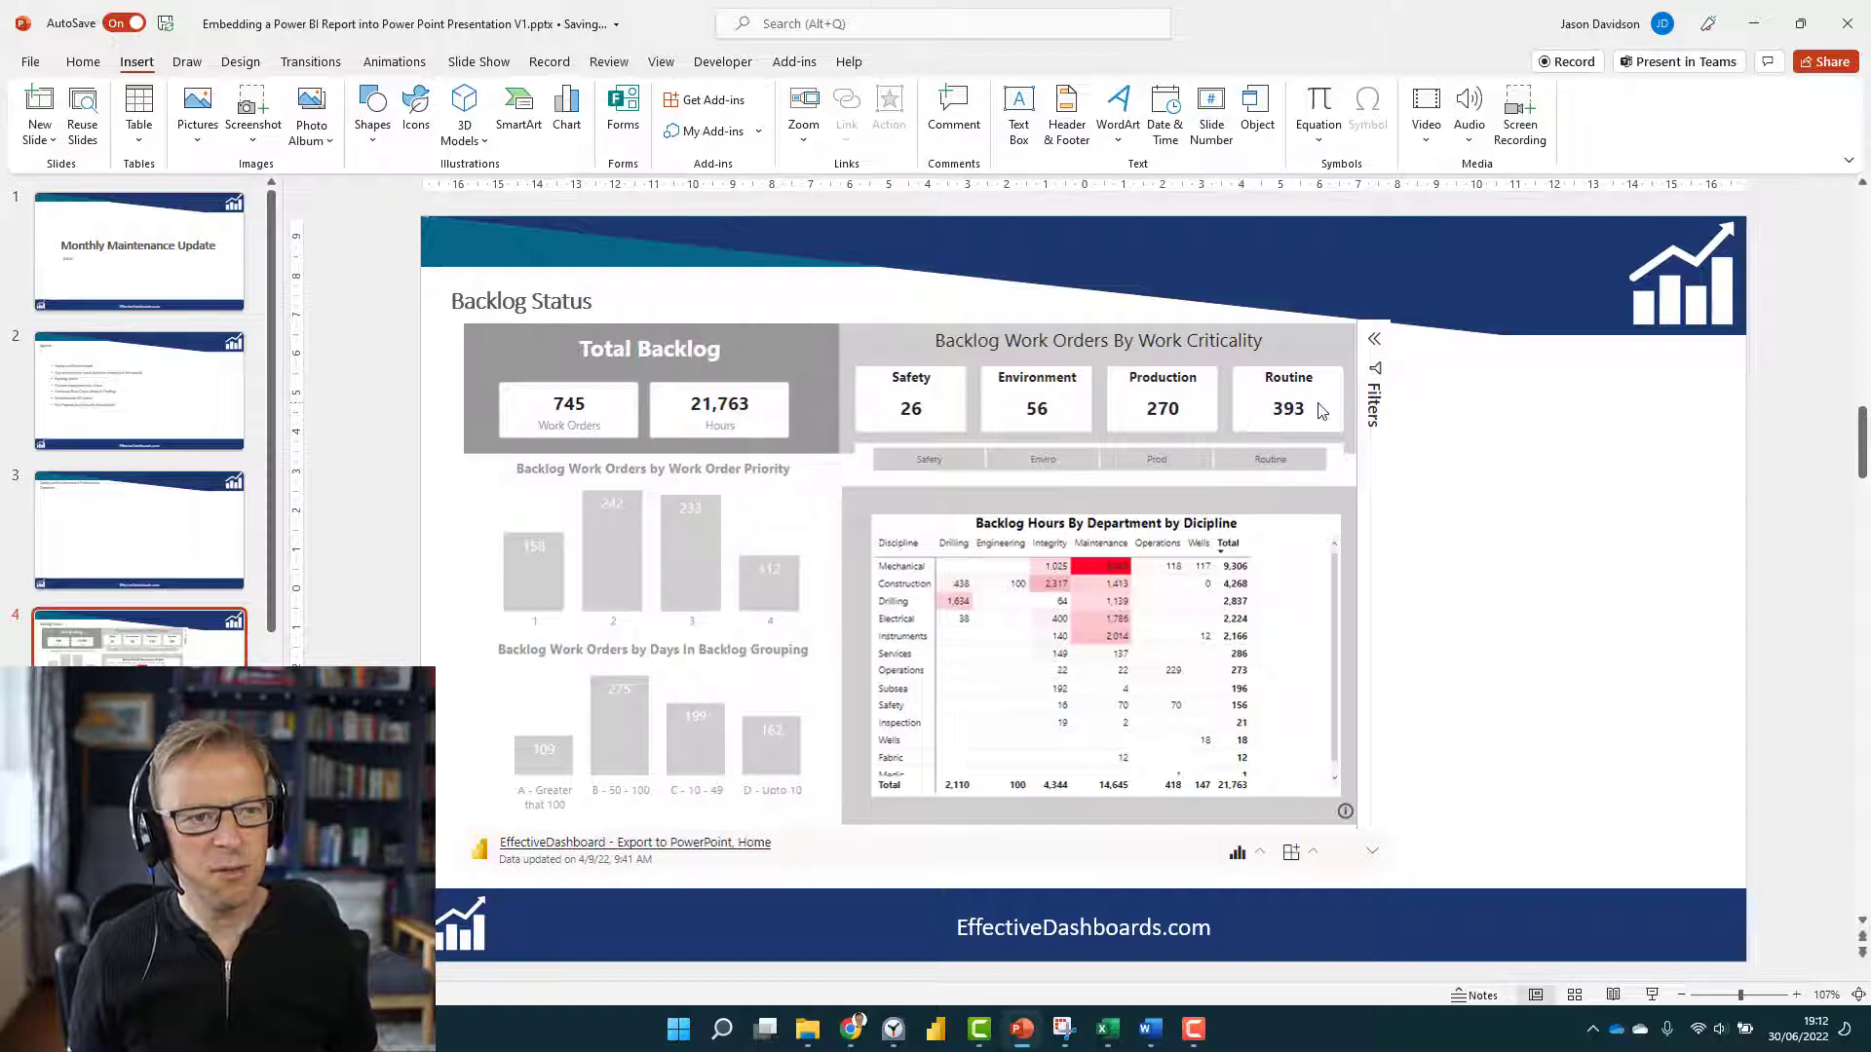
{"action": "left_click", "coordinate": [1383, 417]}
{"action": "left_click", "coordinate": [1384, 341]}
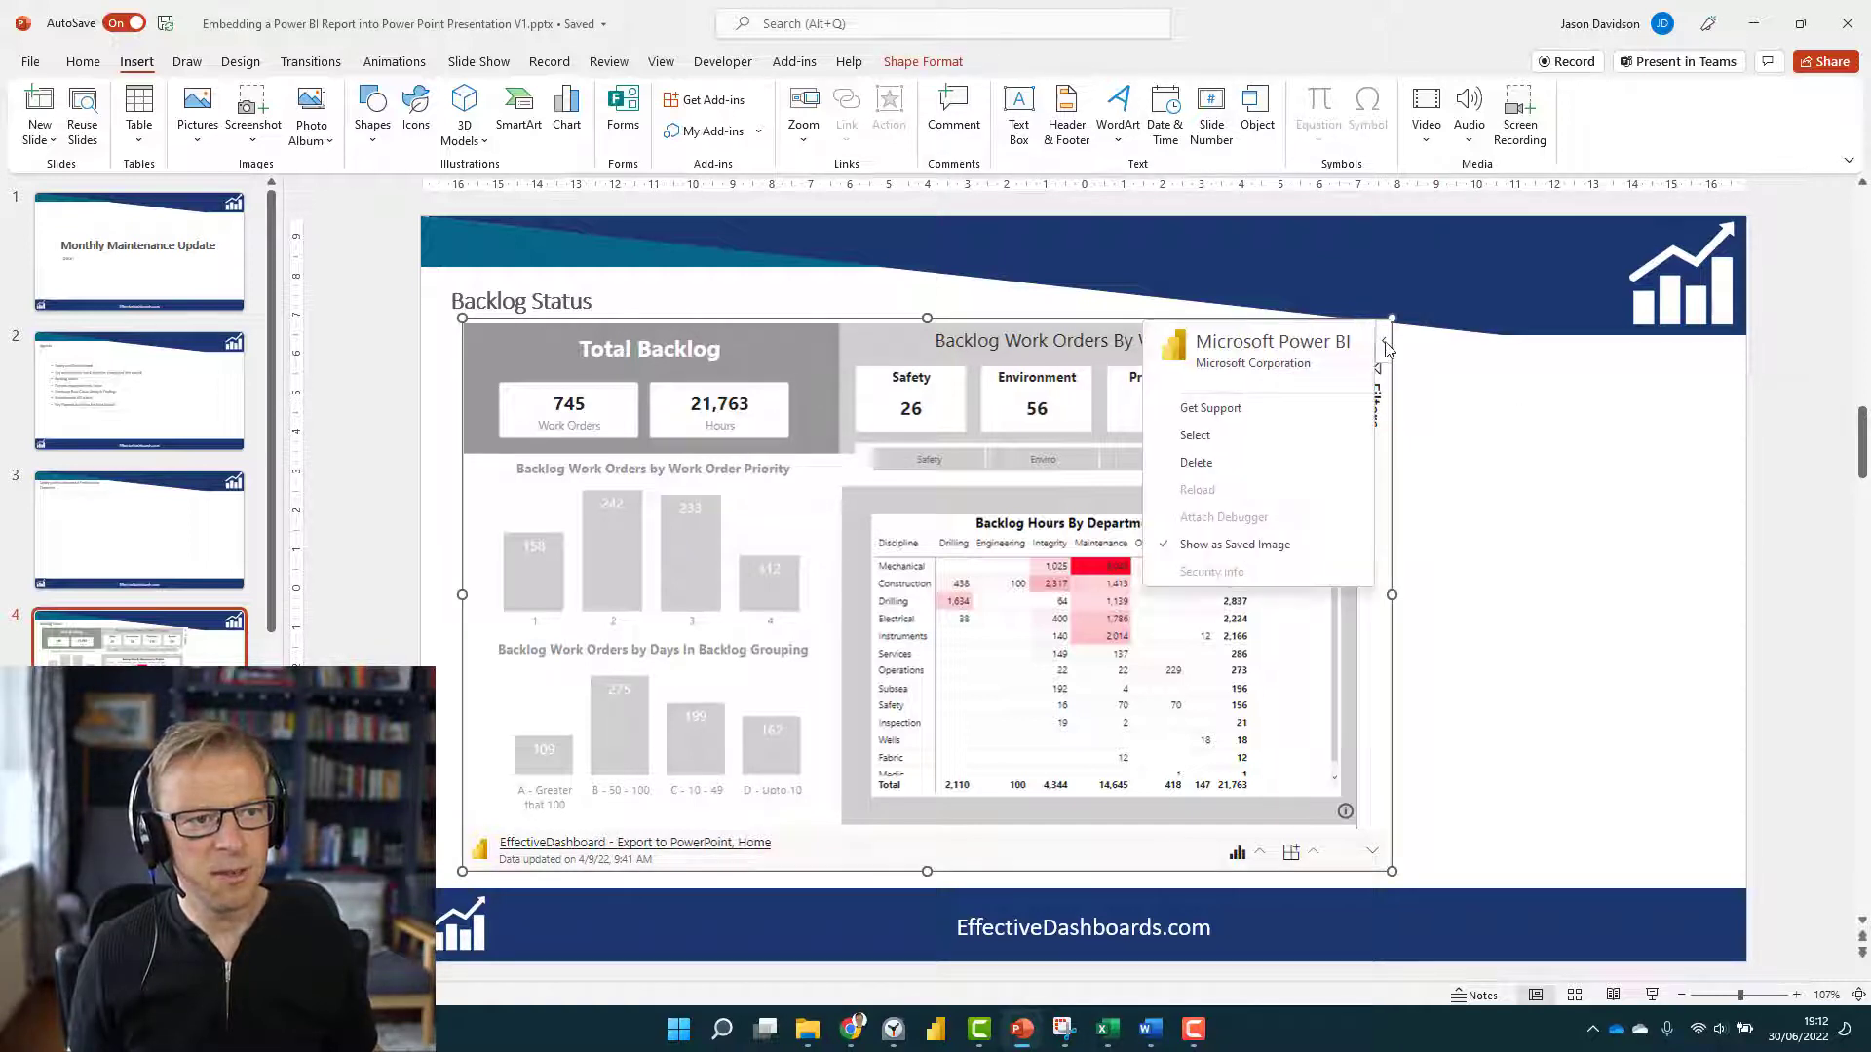
{"action": "left_click", "coordinate": [1229, 546]}
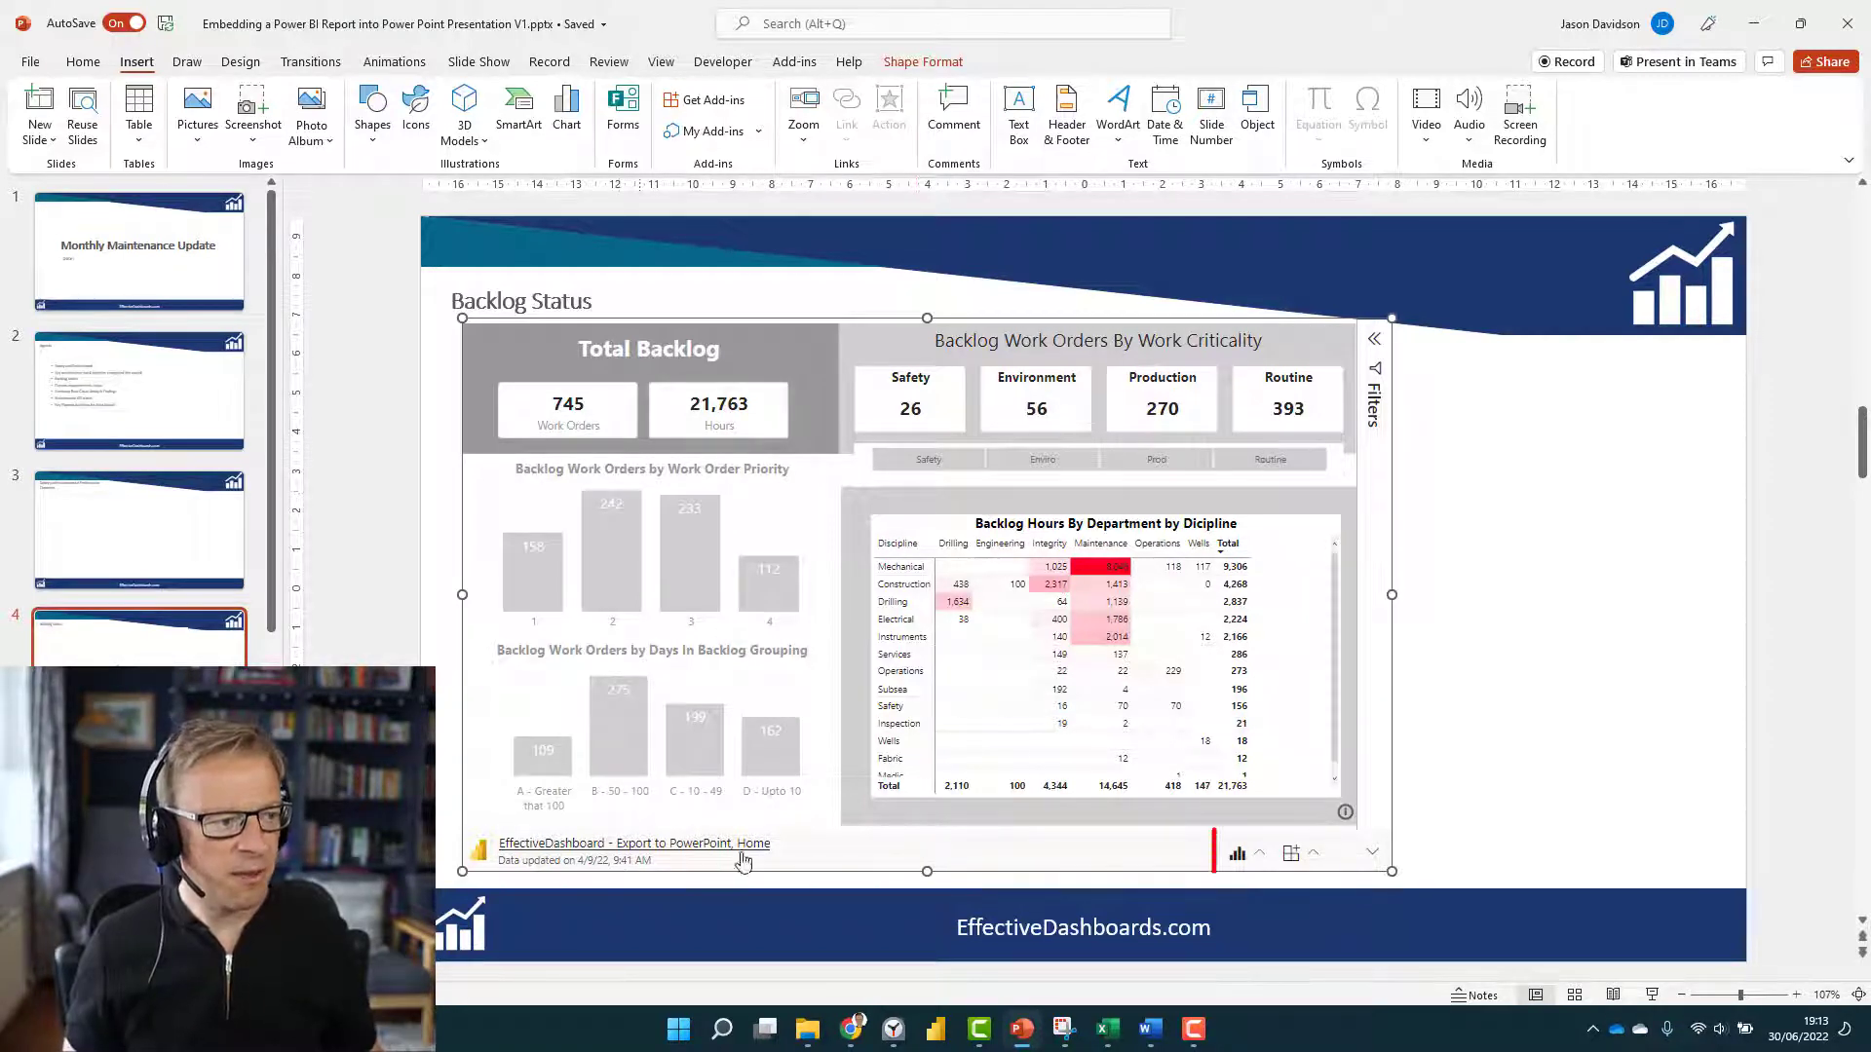
Hide the report's filters pane through Data options, then open the menu for clearing its data.
{"action": "left_click", "coordinate": [1256, 857]}
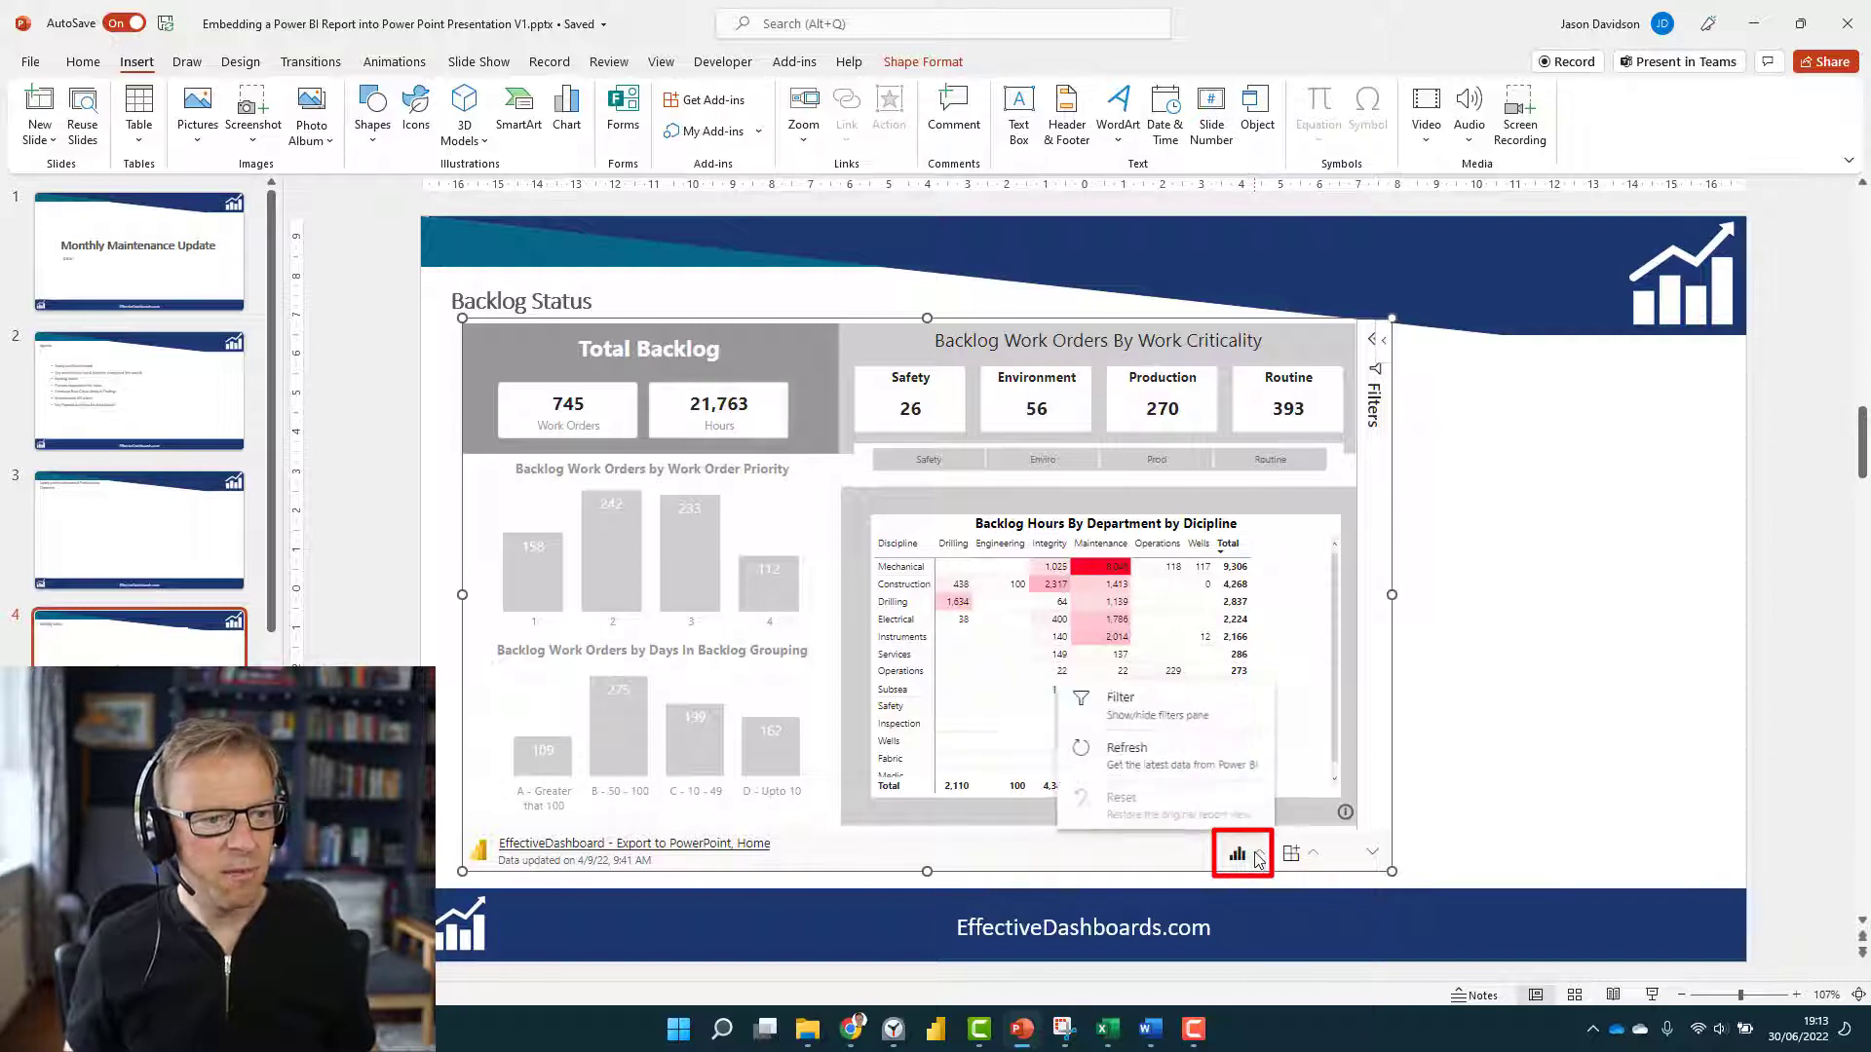
{"action": "left_click", "coordinate": [1162, 723]}
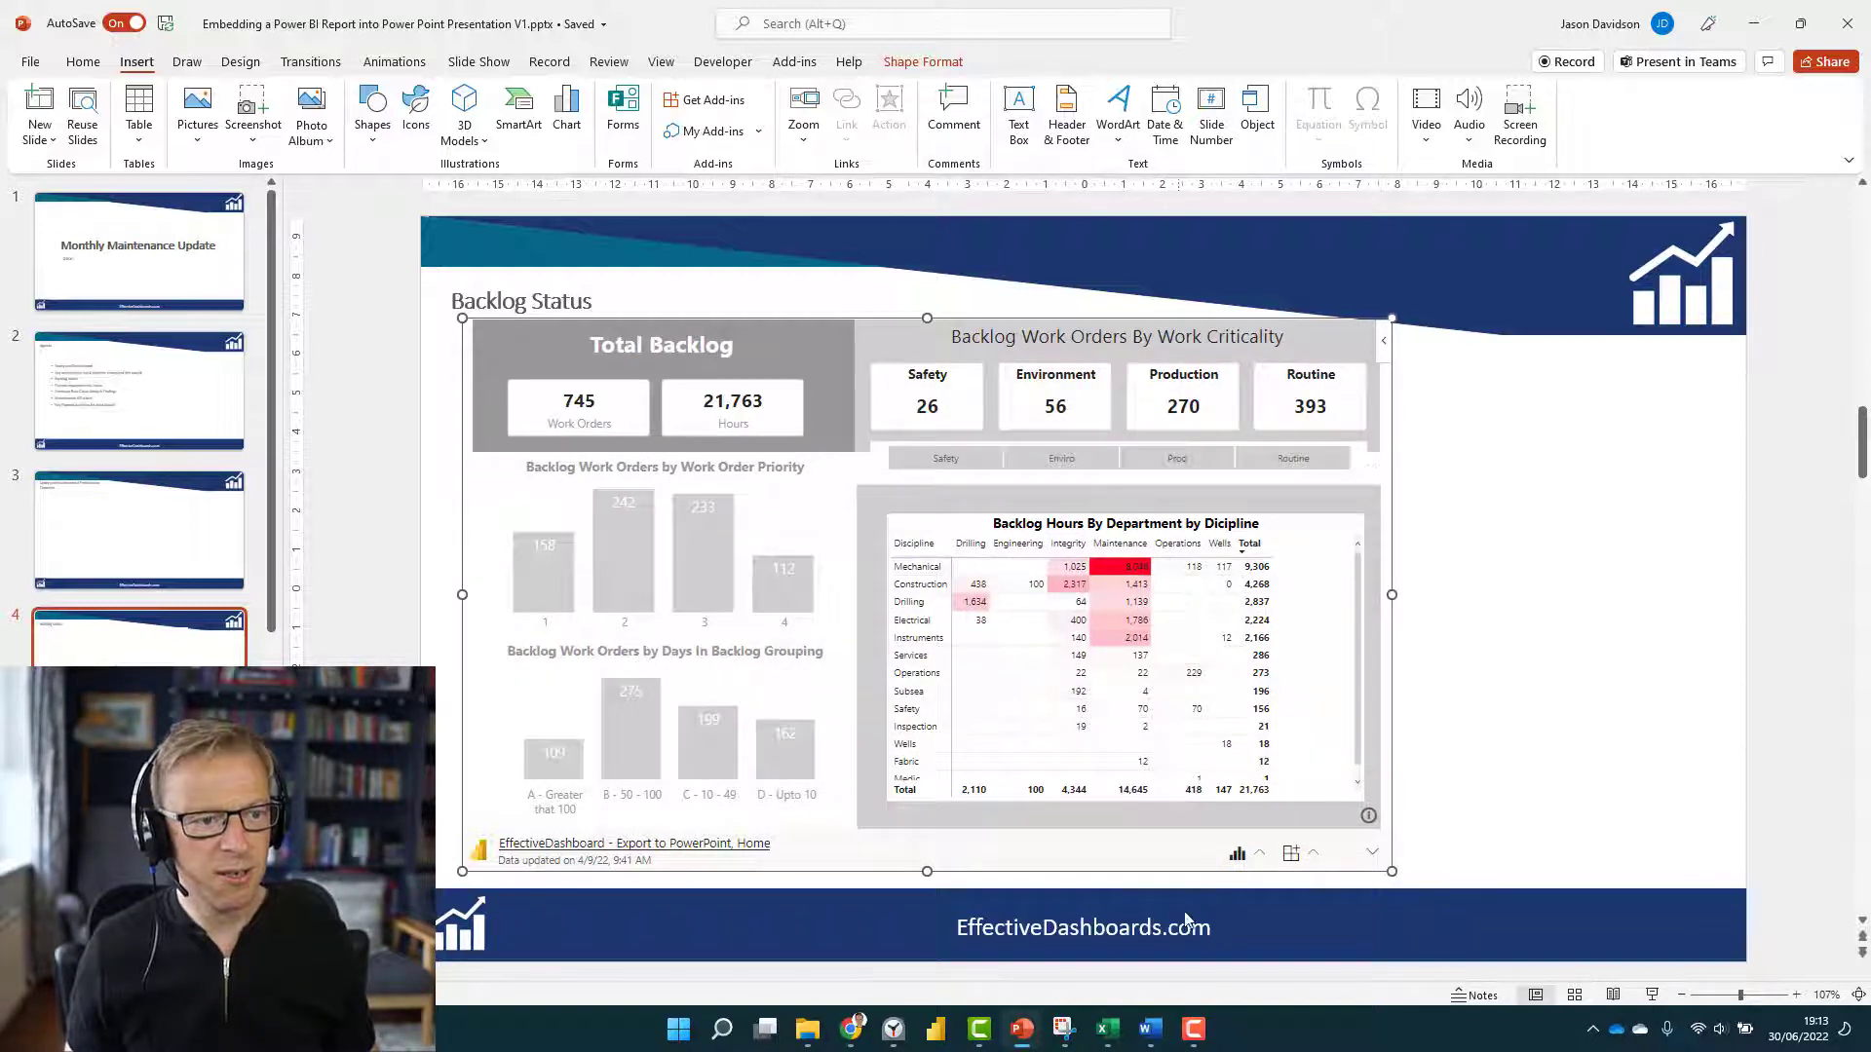
{"action": "left_click", "coordinate": [1257, 860]}
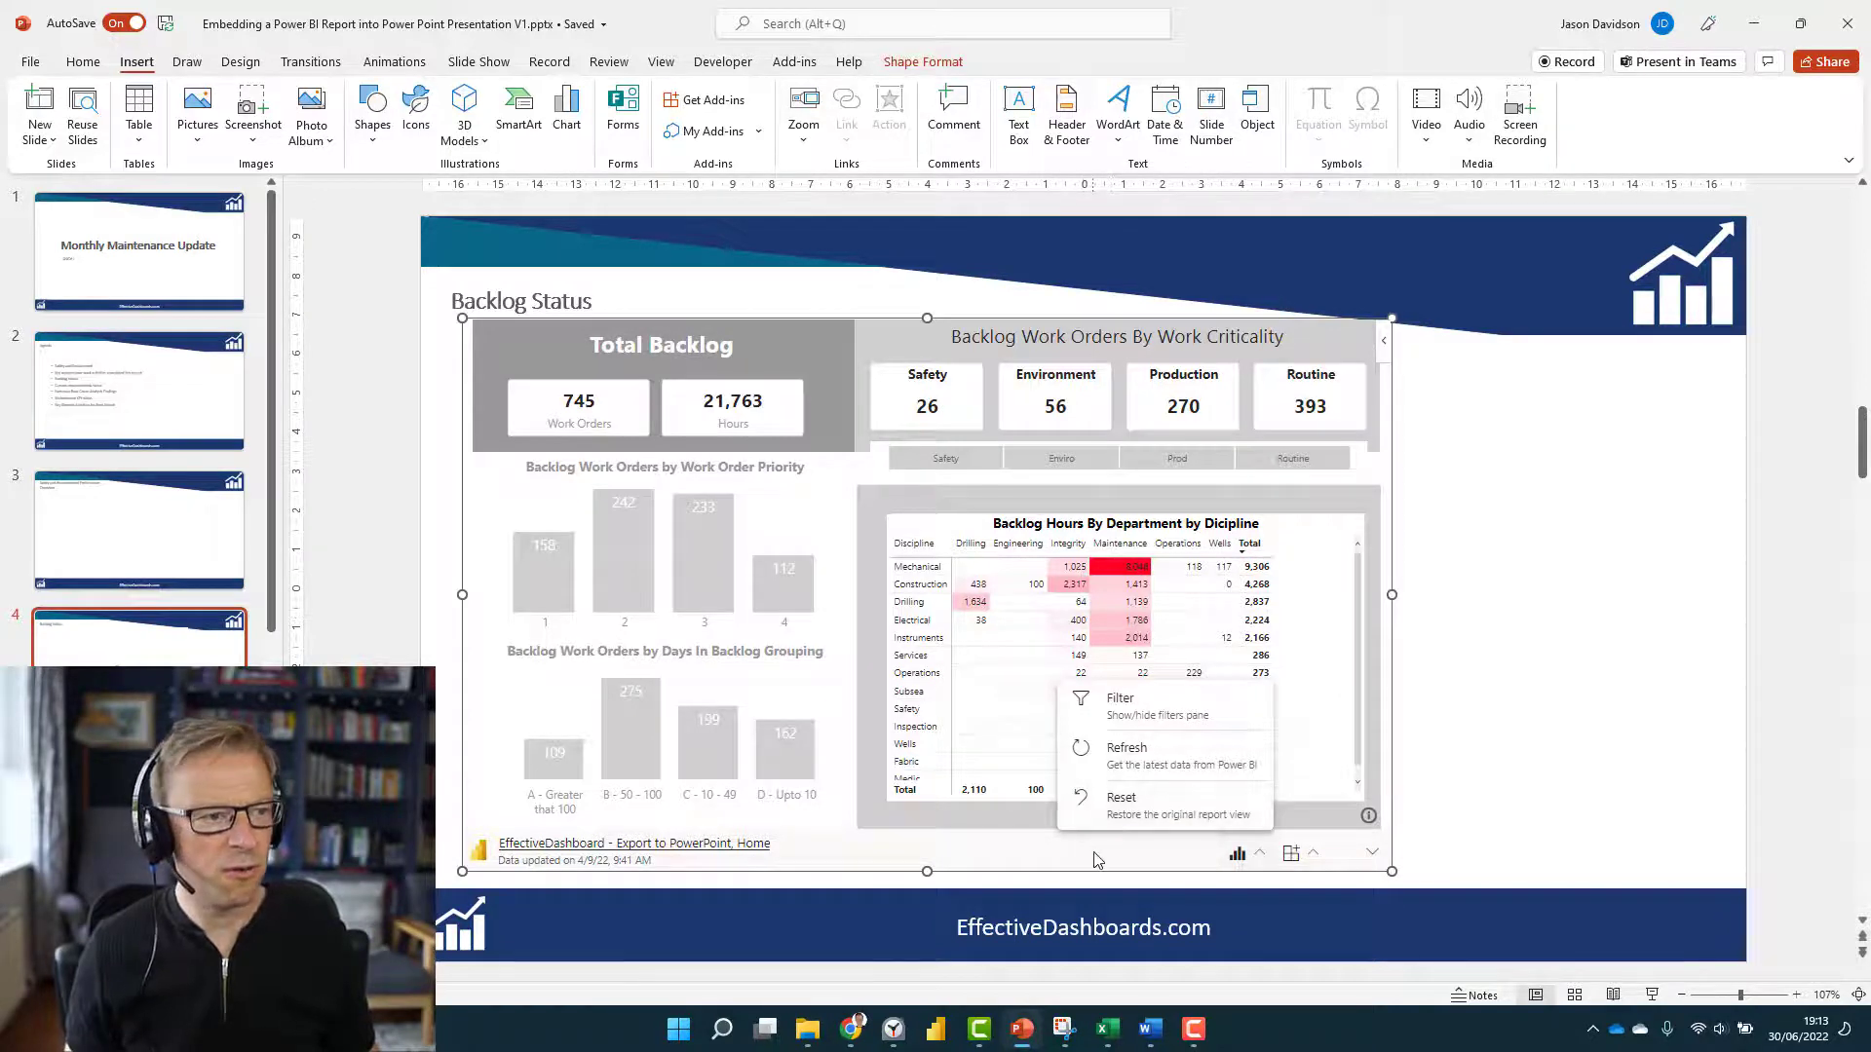
{"action": "left_click", "coordinate": [1260, 857]}
{"action": "left_click", "coordinate": [1313, 854]}
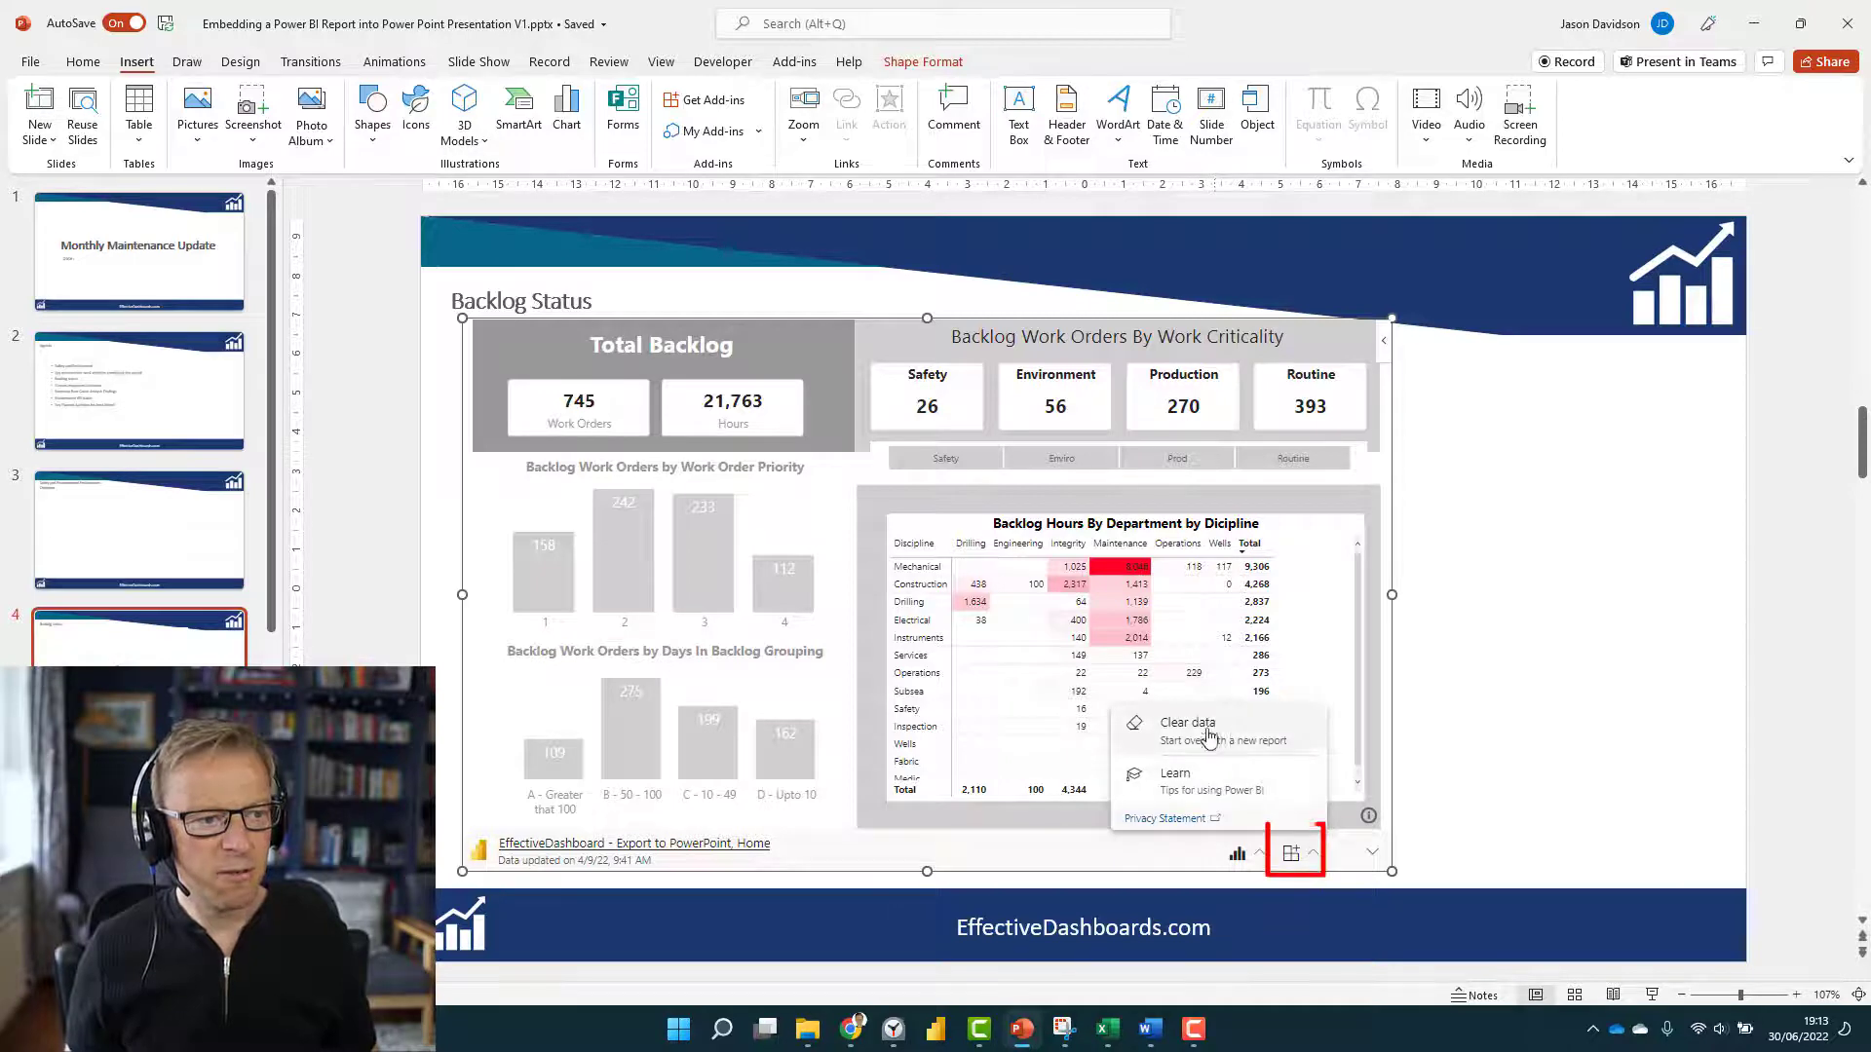
Clear the embedded report's data and reinsert it from the pasted Power BI report link.
{"action": "left_click", "coordinate": [1181, 738]}
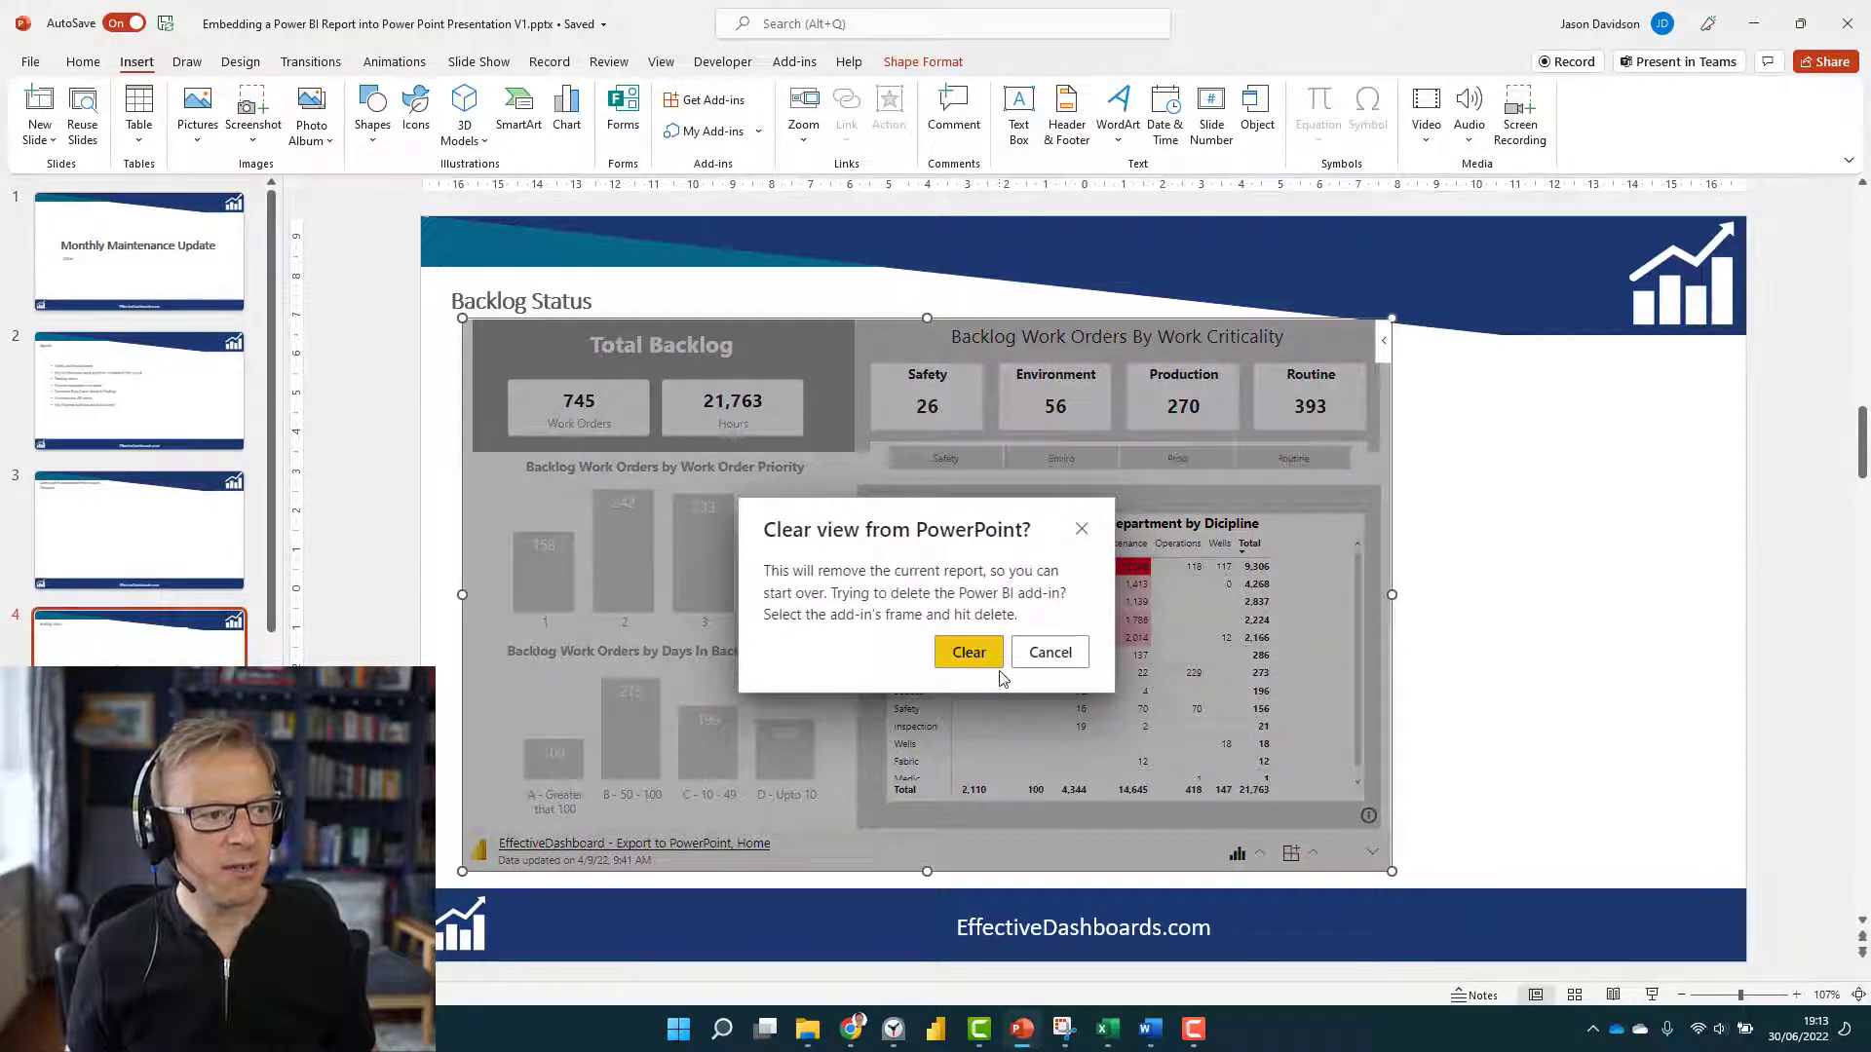
{"action": "left_click", "coordinate": [977, 654]}
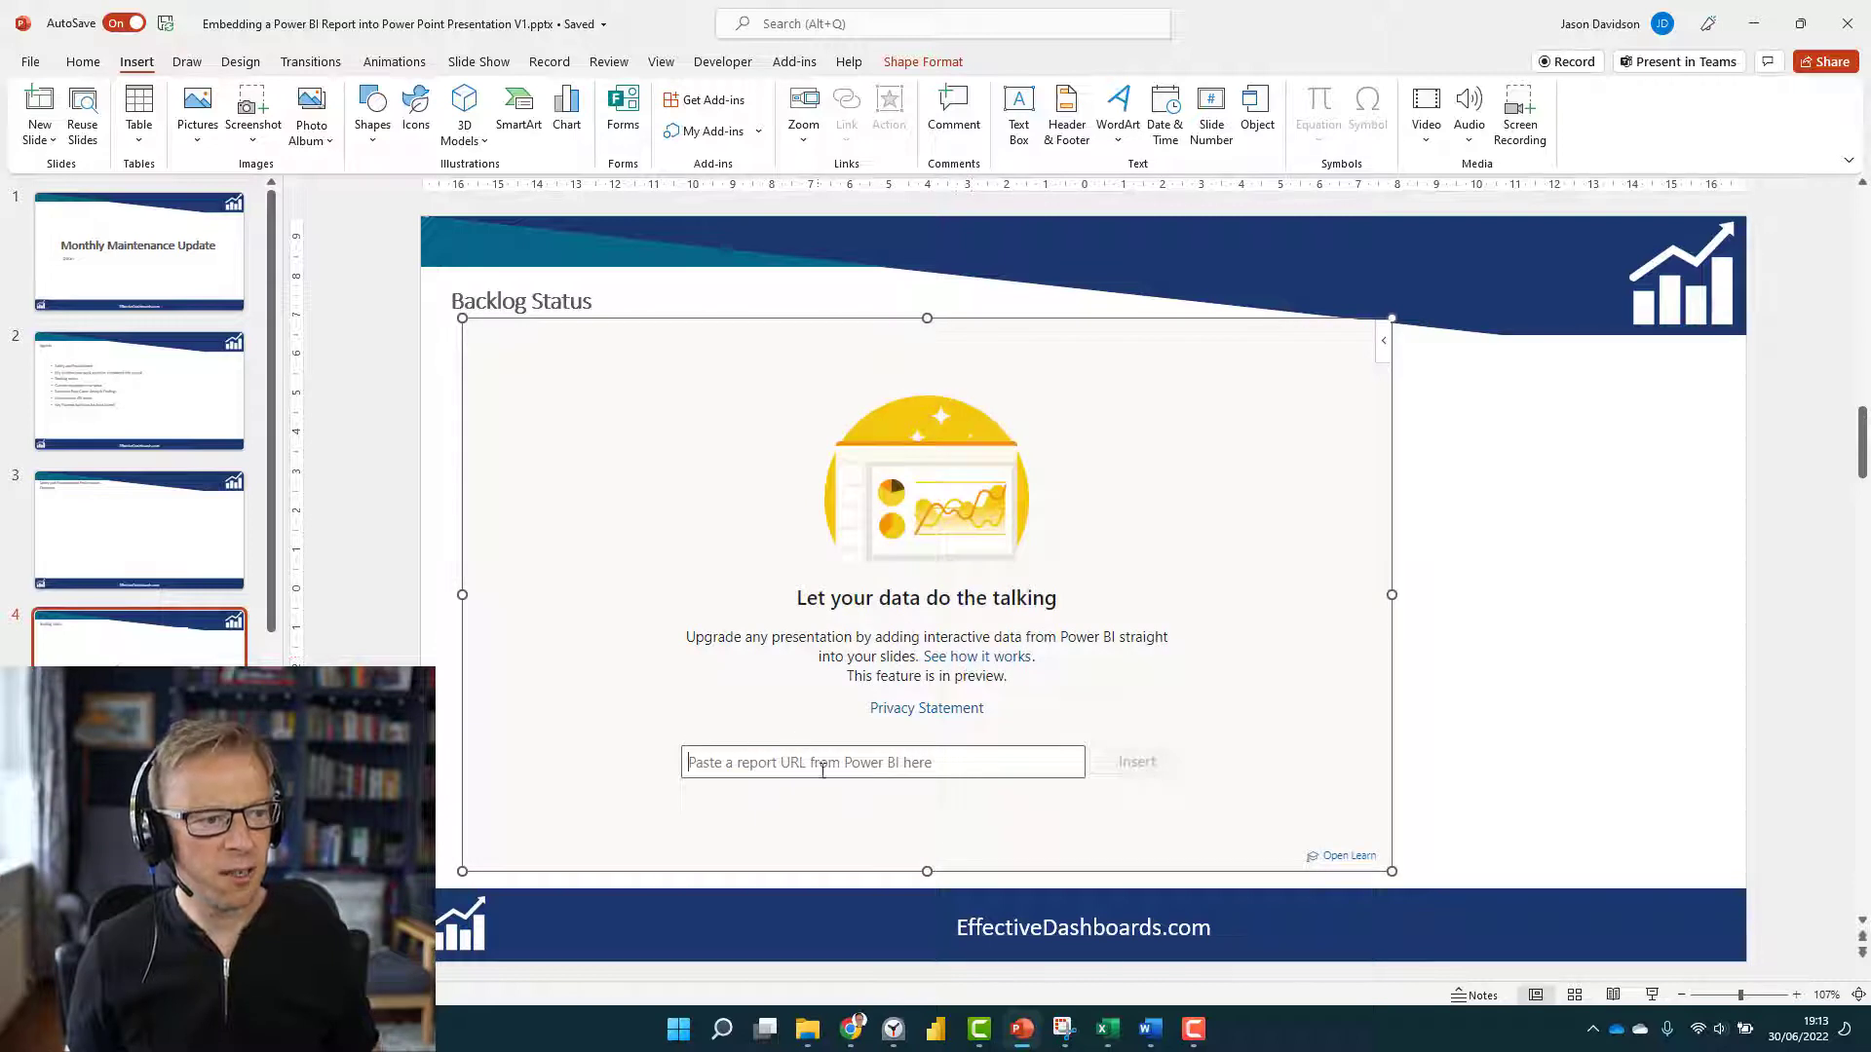
{"action": "key", "text": "ctrl+v"}
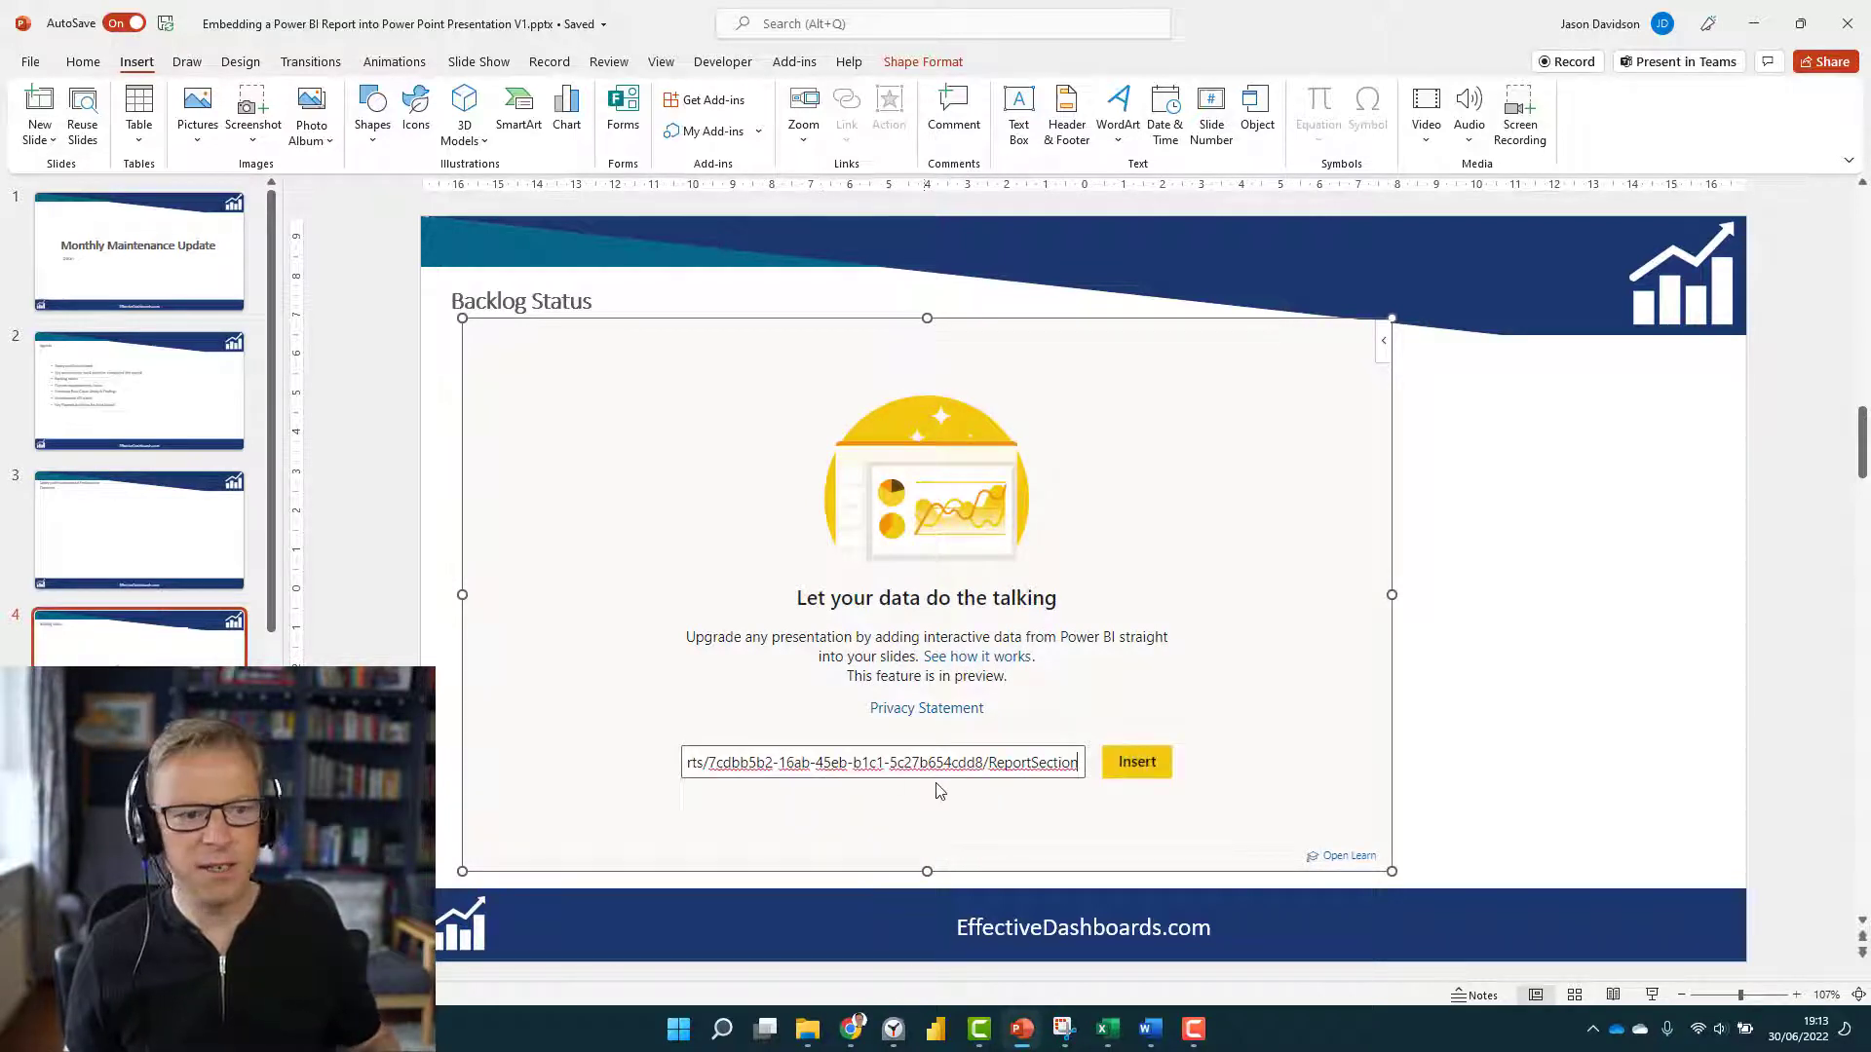
{"action": "left_click", "coordinate": [1034, 808]}
{"action": "left_click", "coordinate": [1134, 768]}
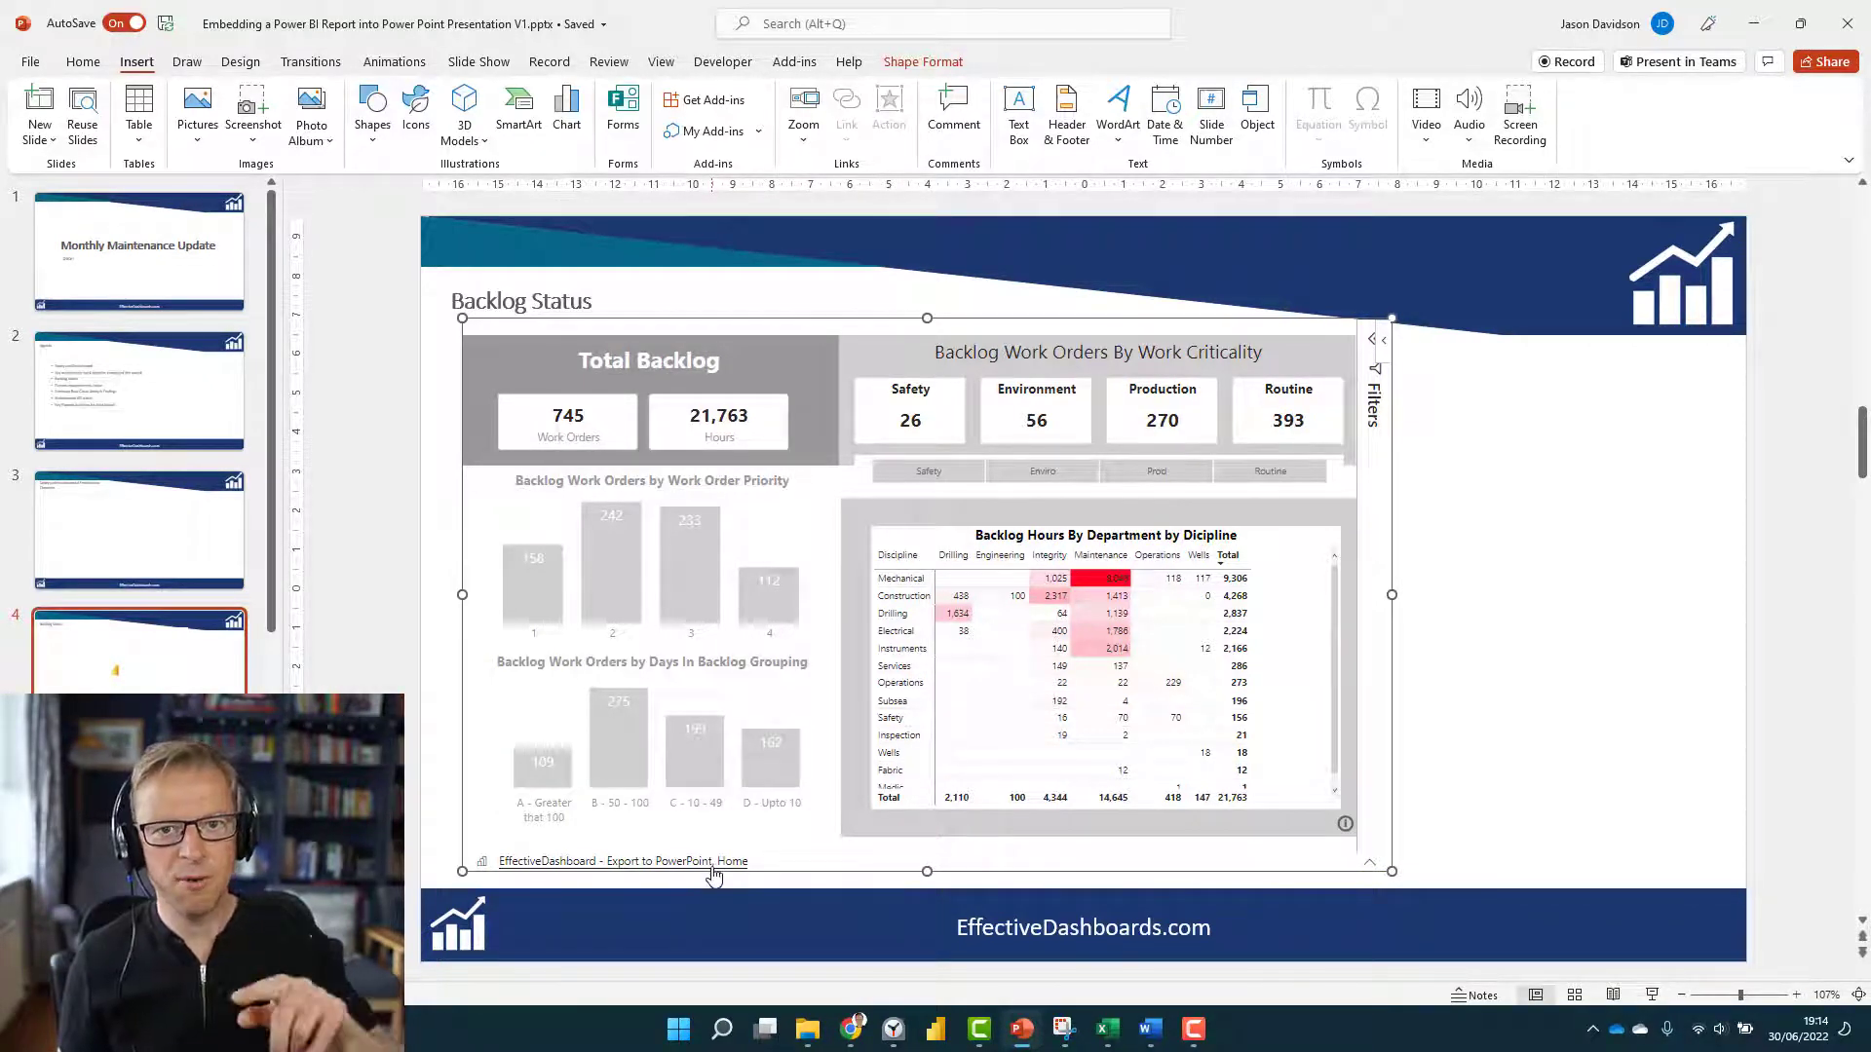
{"action": "left_click", "coordinate": [712, 866]}
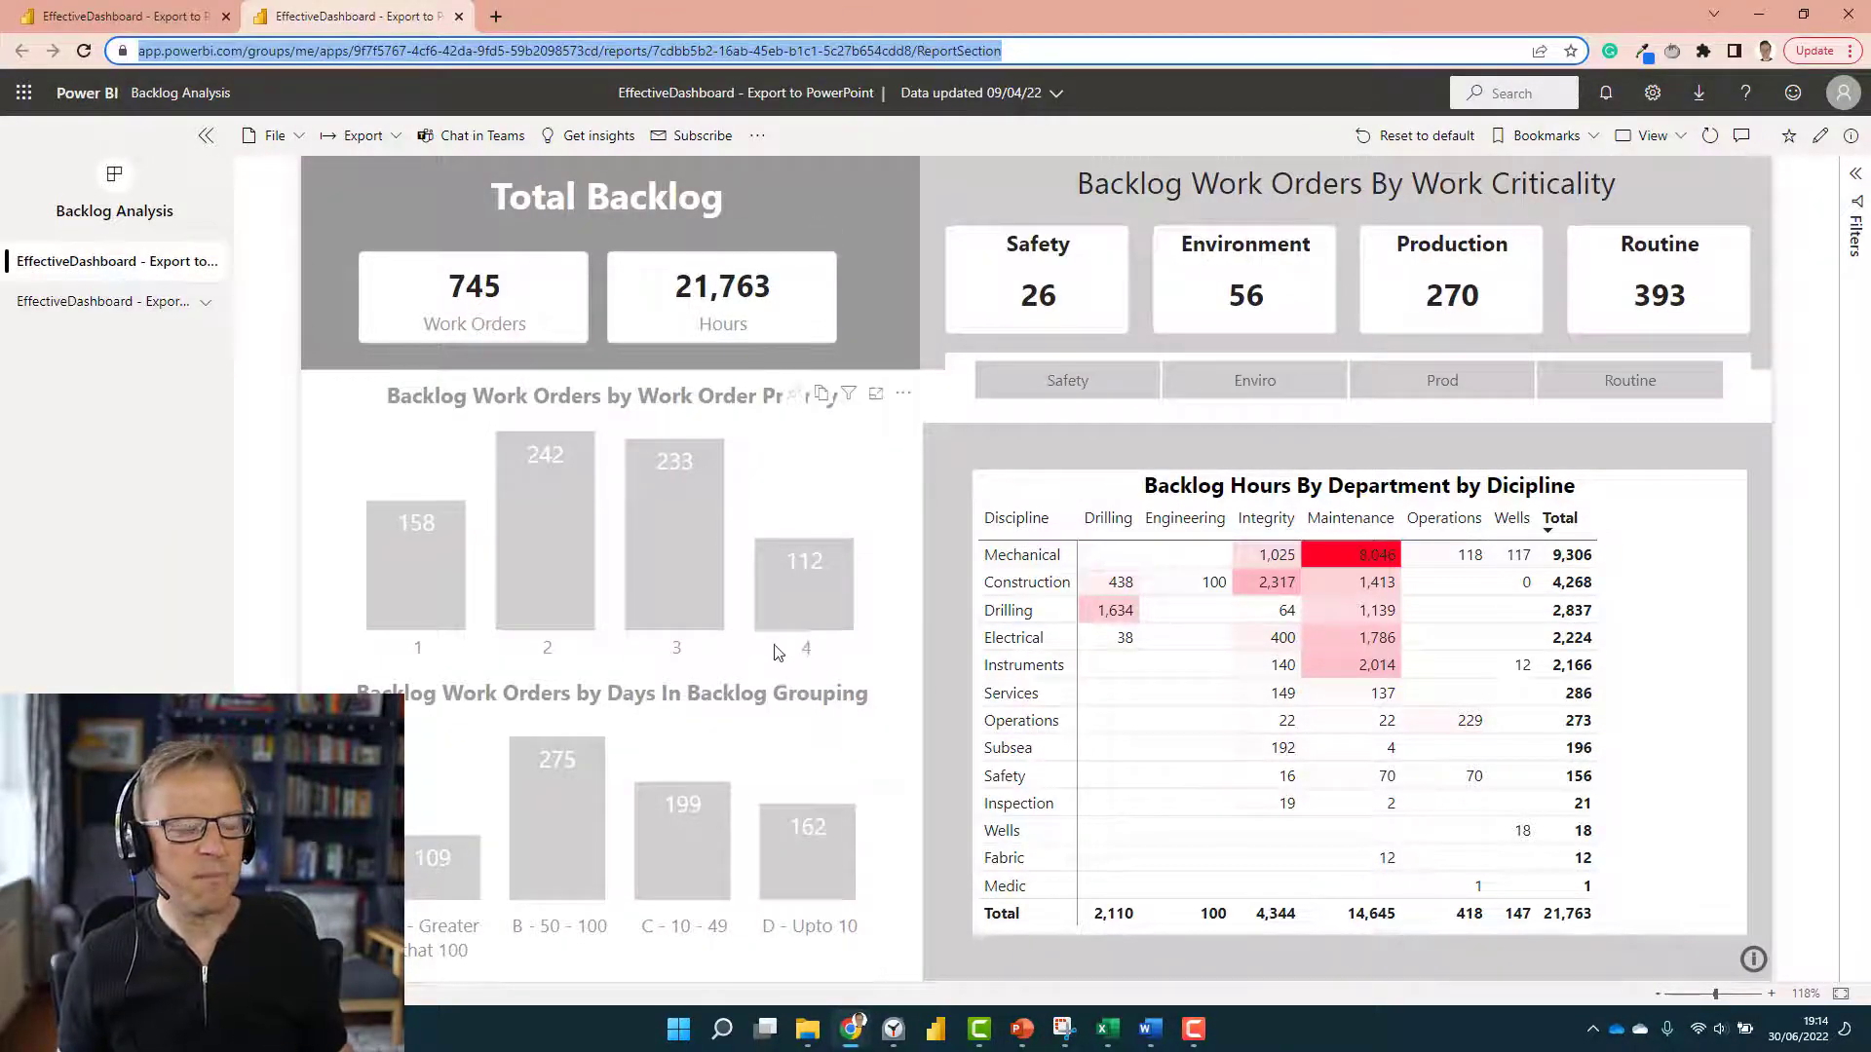
{"action": "left_click", "coordinate": [1018, 1030]}
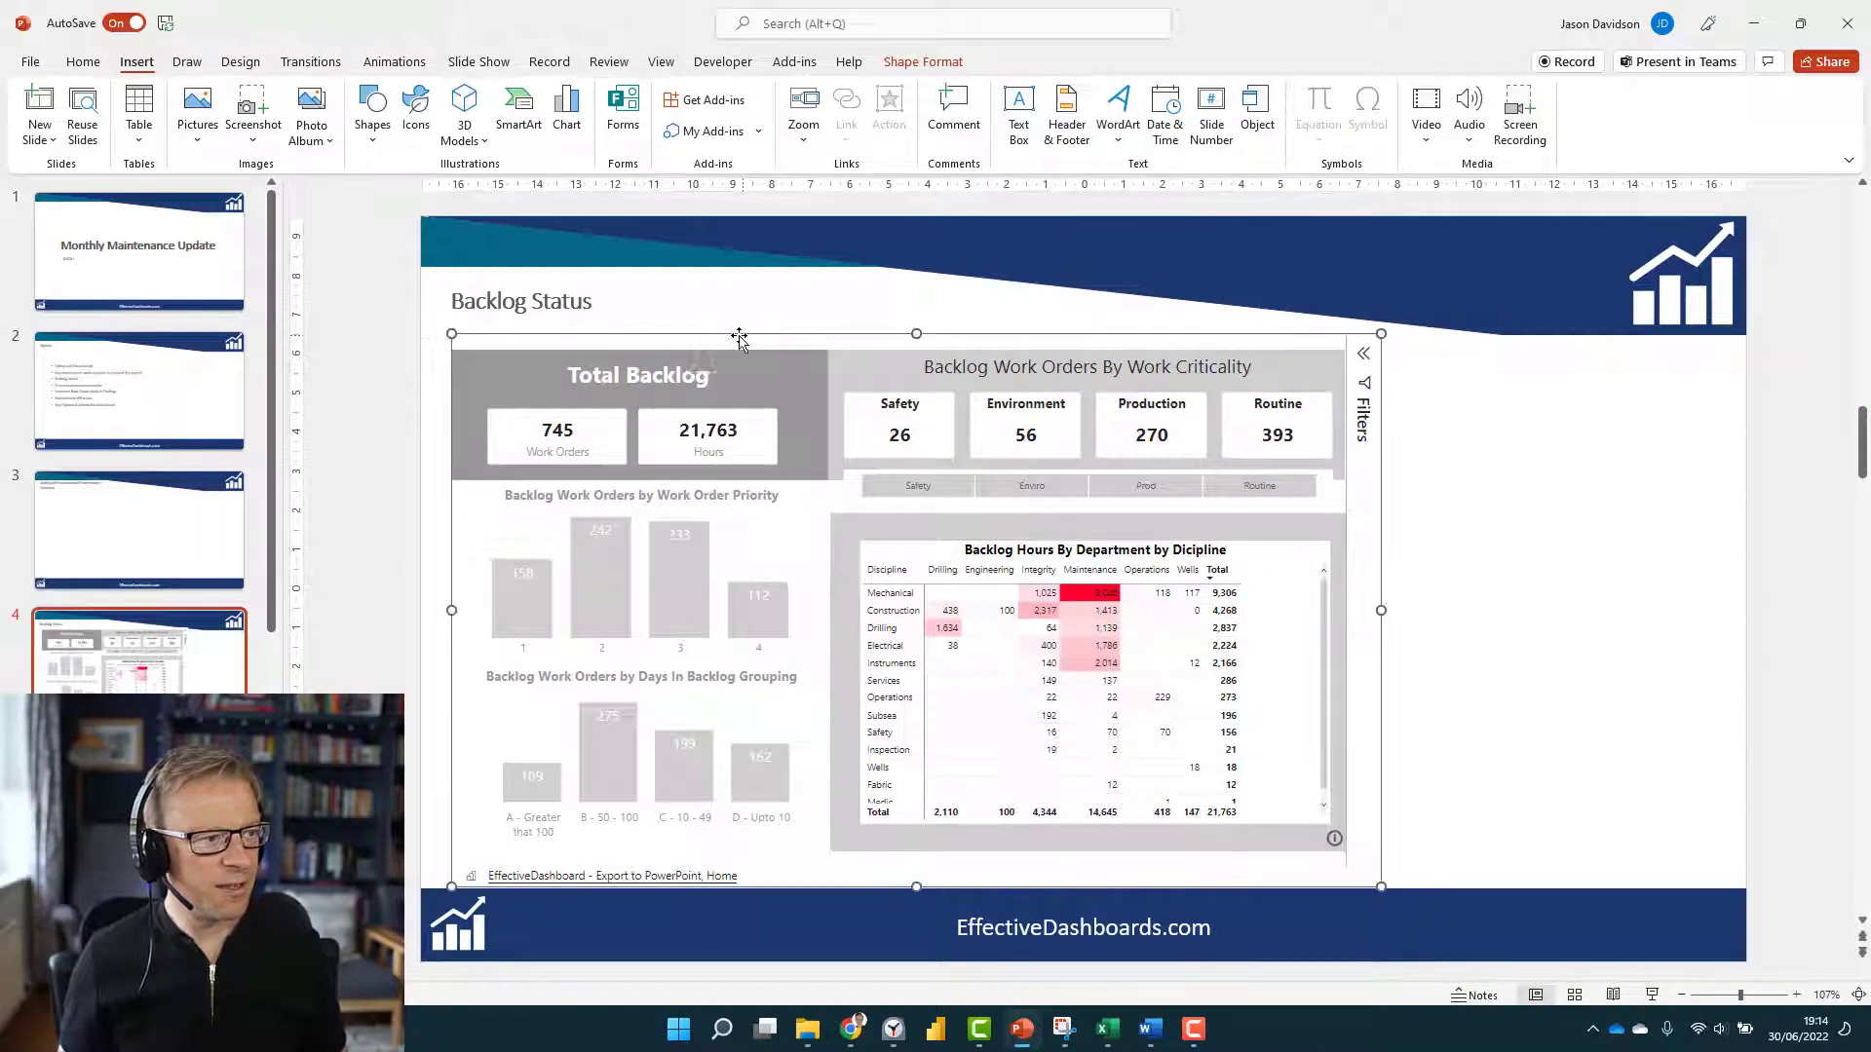
Review slides 1 to 5, then select the unfiltered Backlog Status slide in the thumbnail pane.
{"action": "left_click", "coordinate": [1448, 485]}
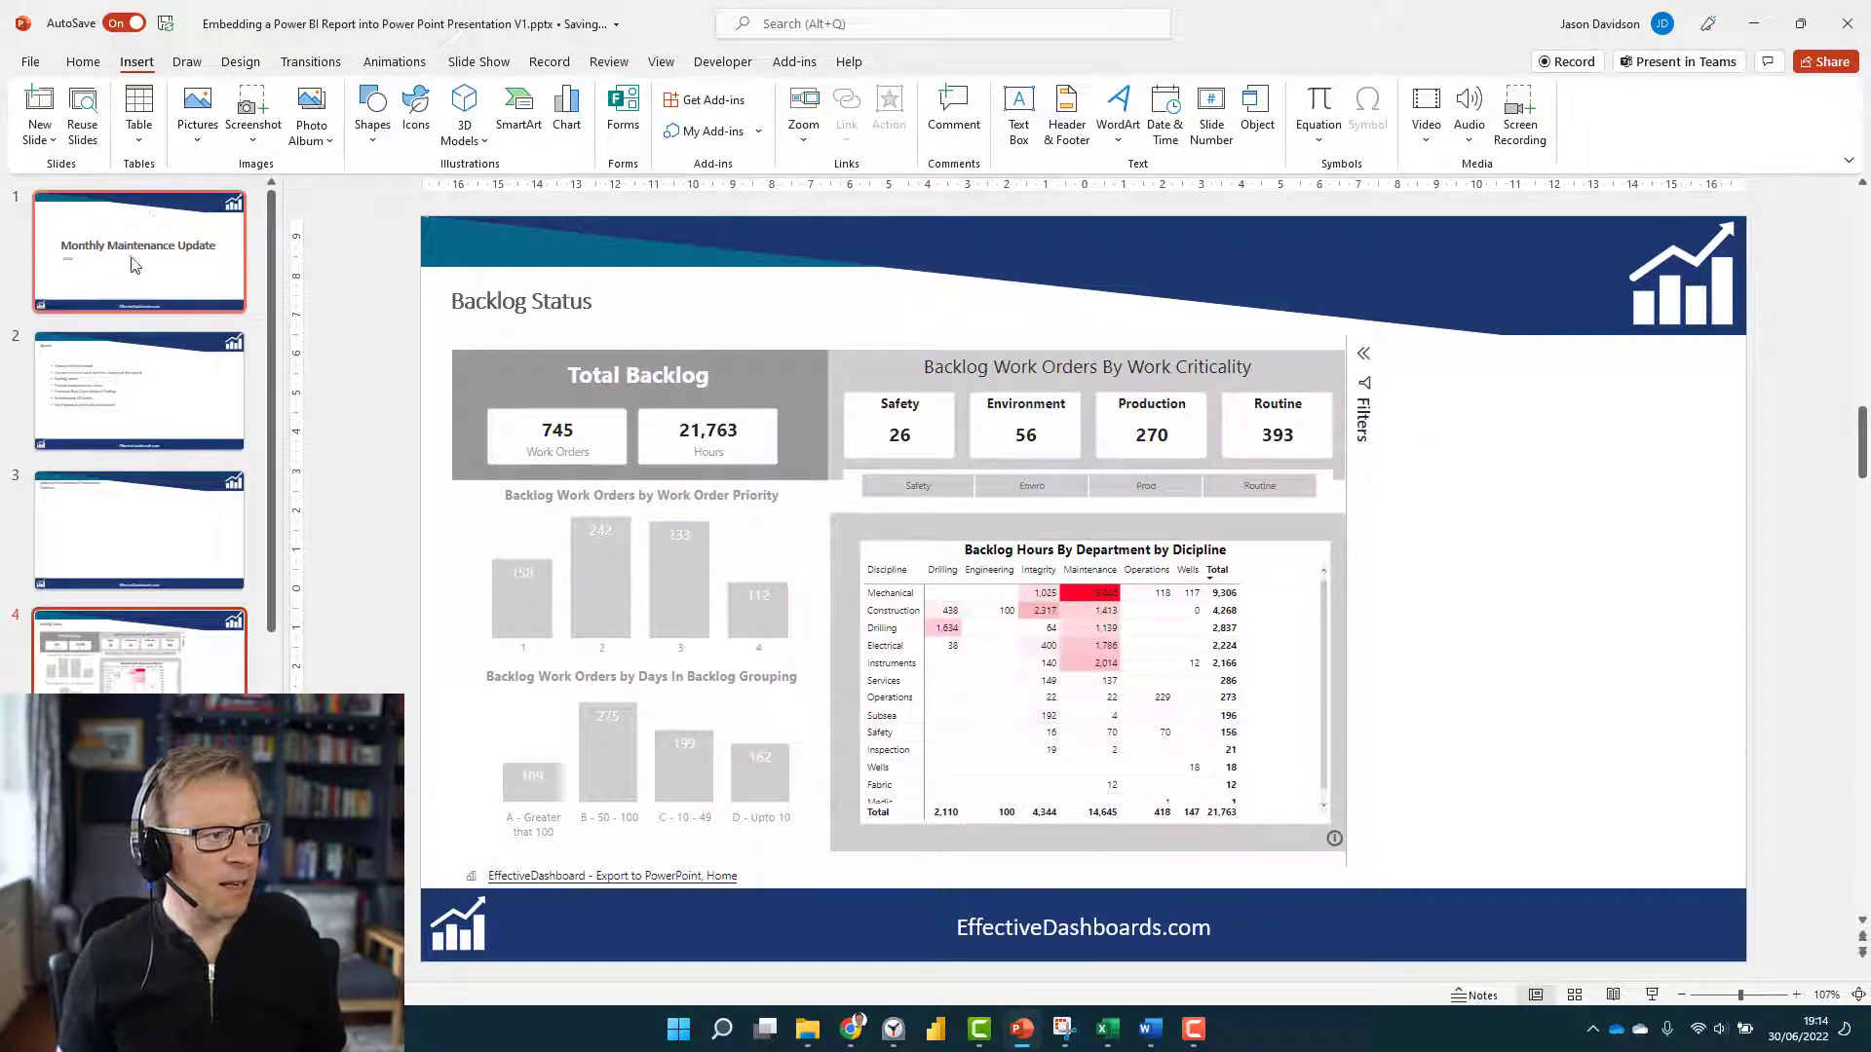
{"action": "left_click", "coordinate": [146, 234]}
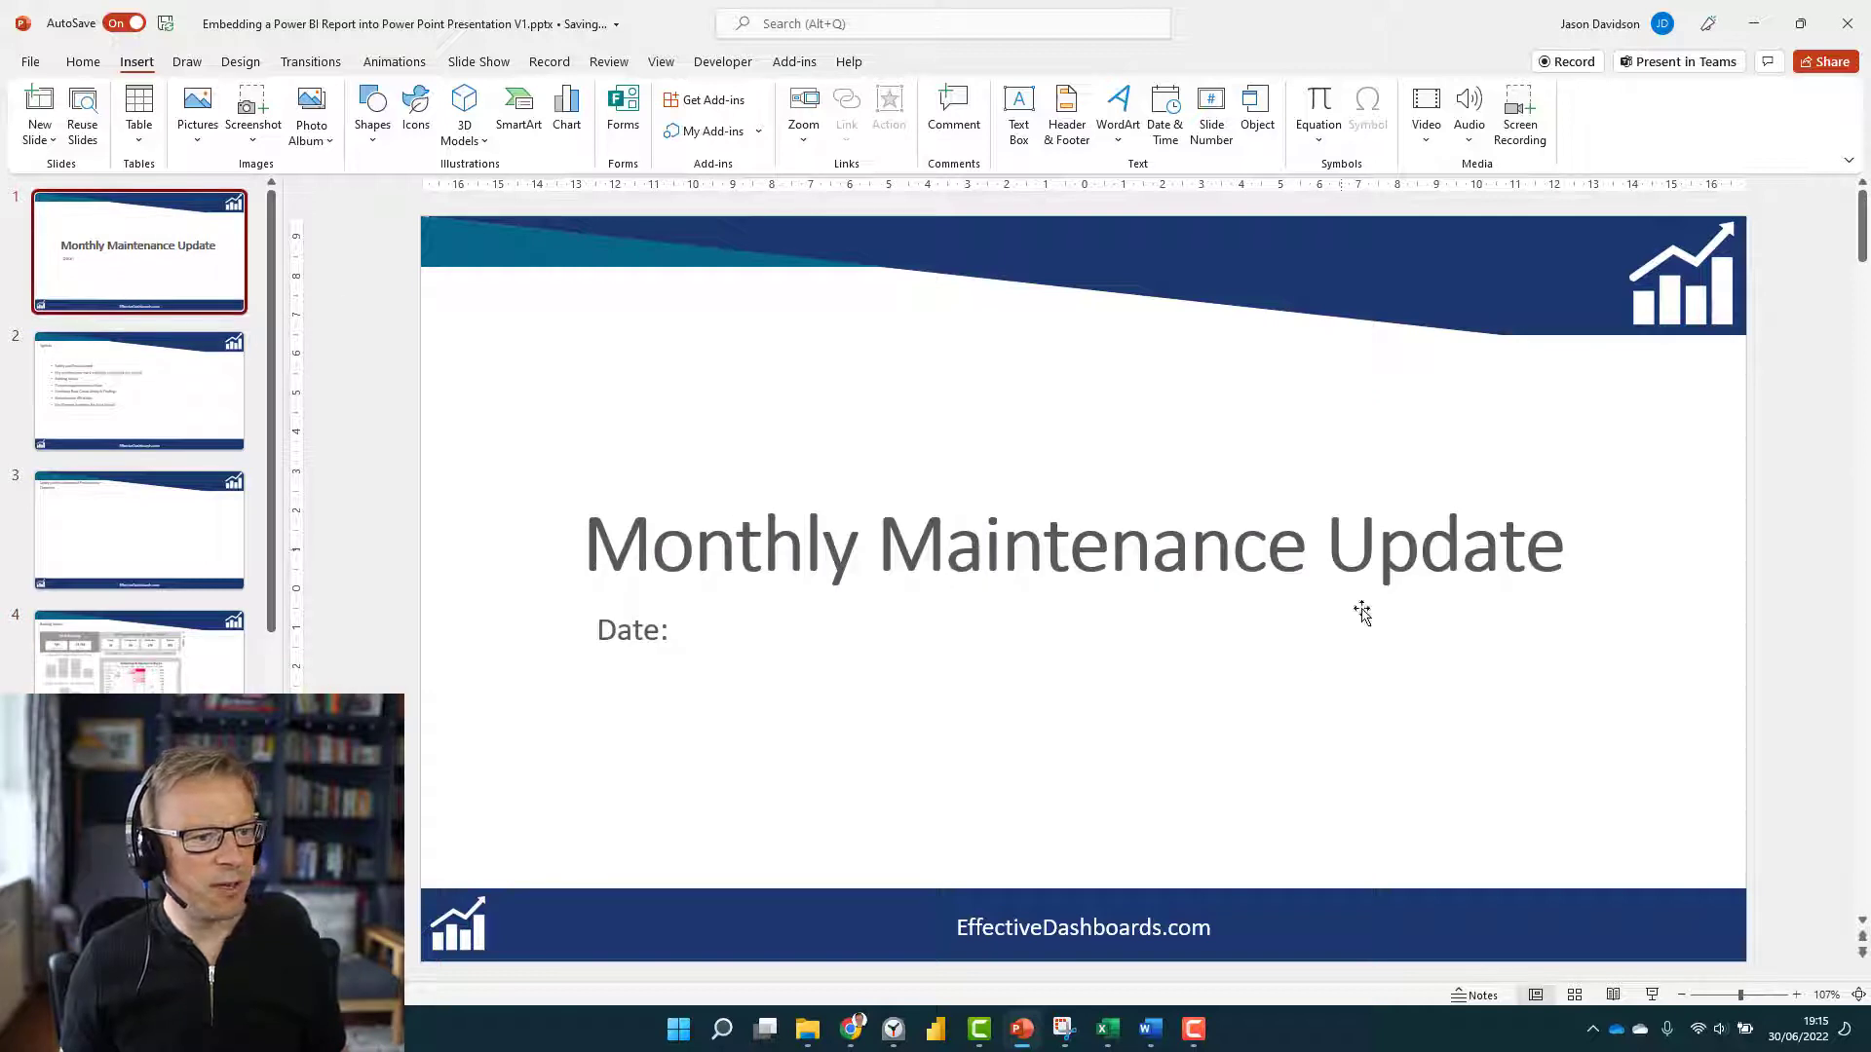
{"action": "left_click", "coordinate": [151, 396]}
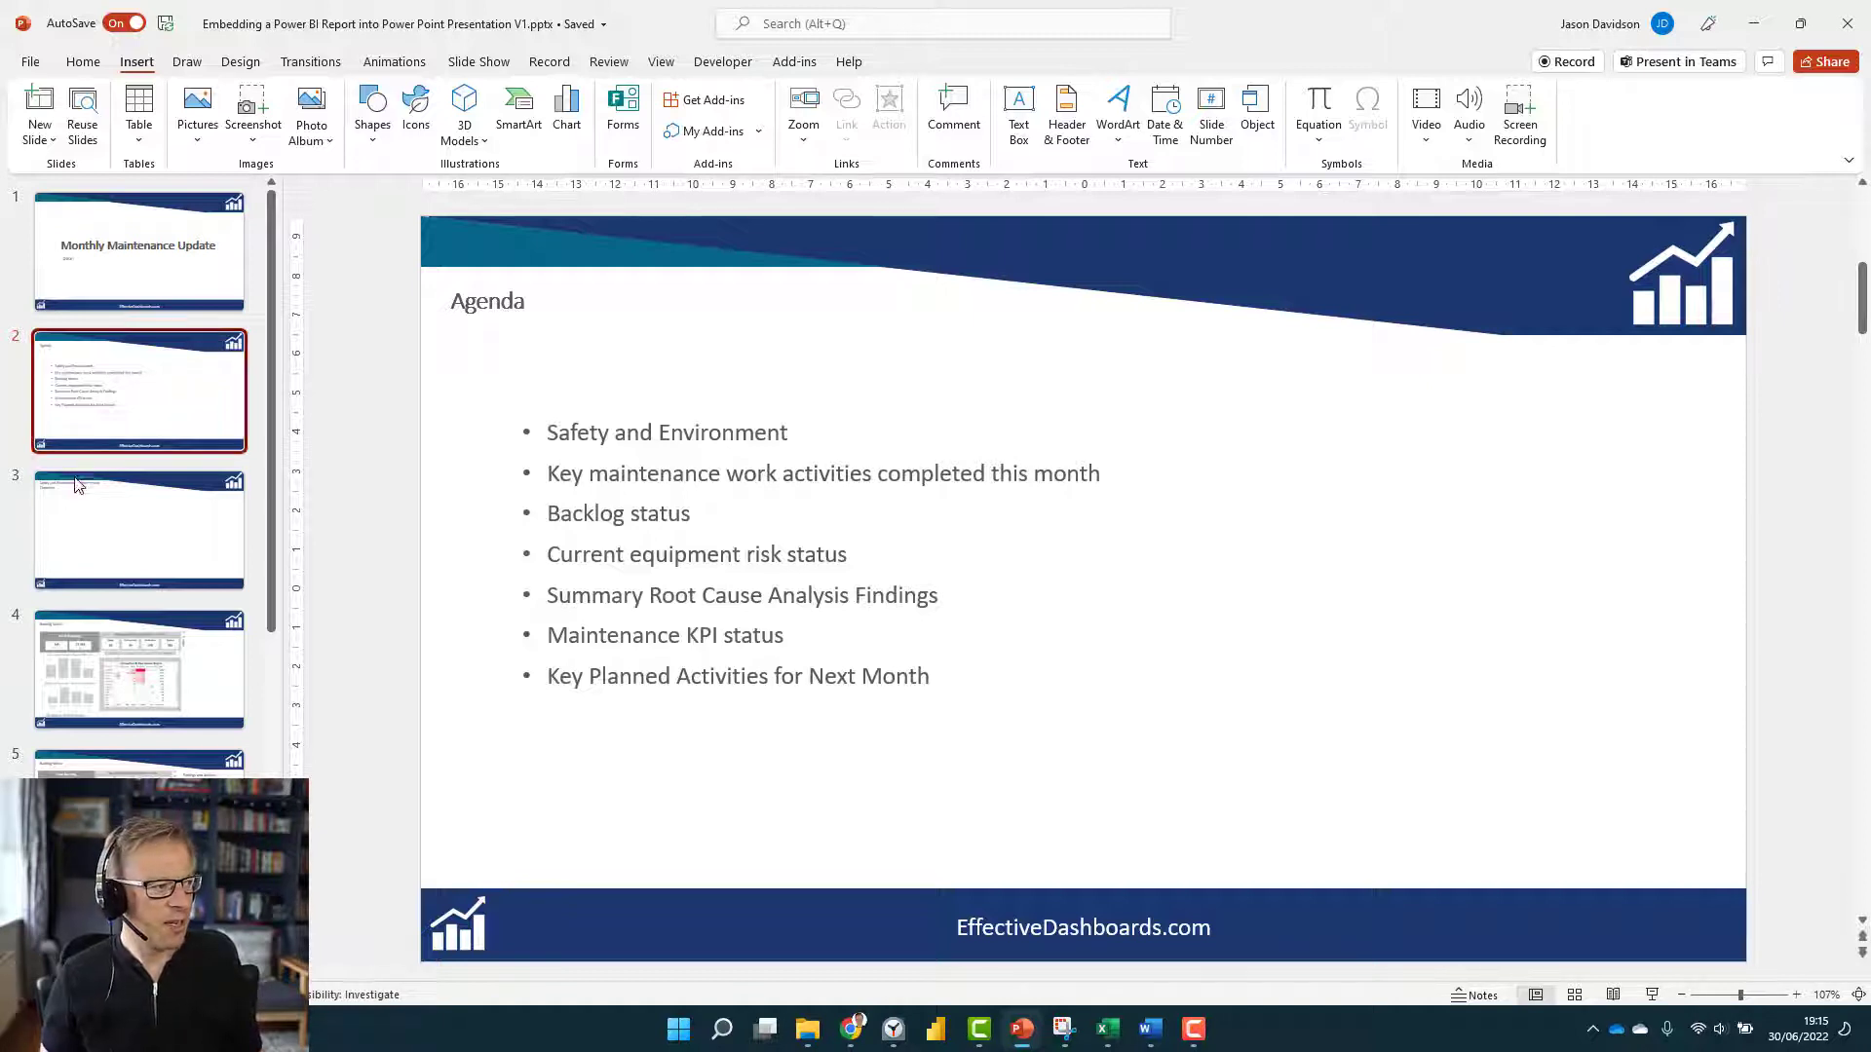
{"action": "left_click", "coordinate": [146, 521]}
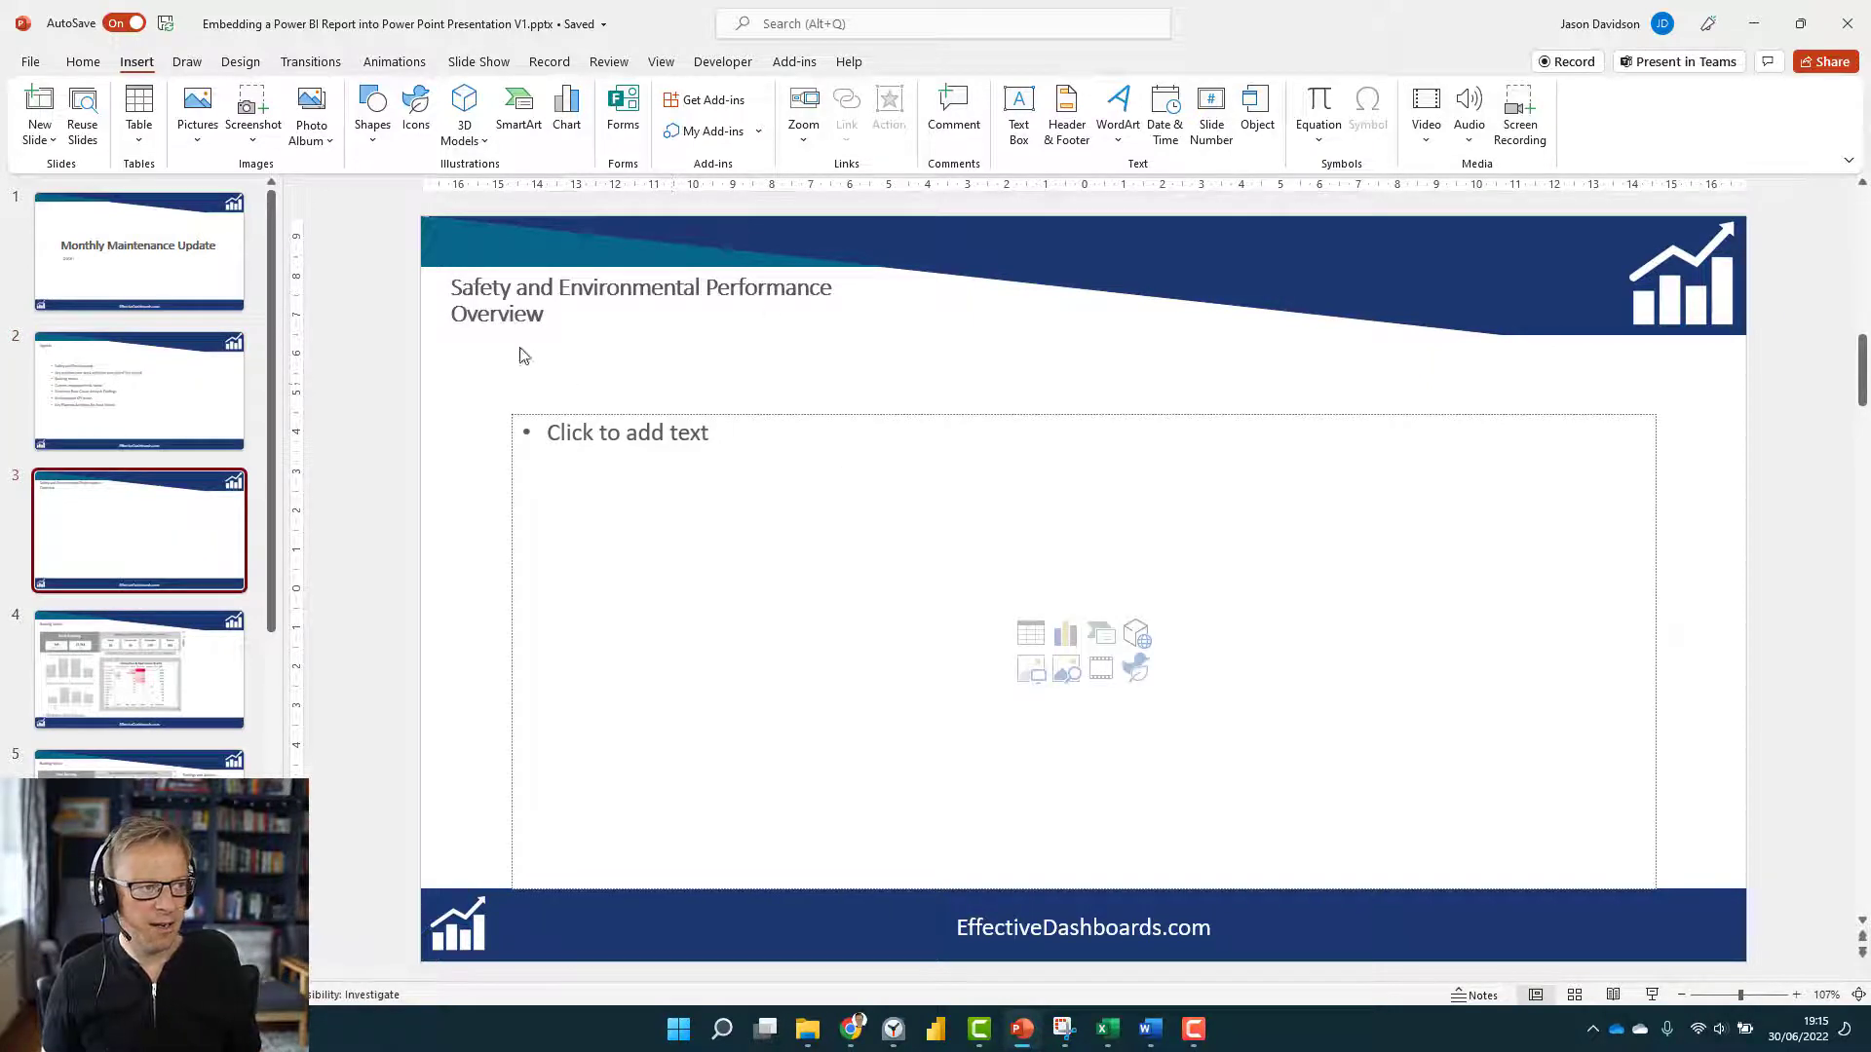
{"action": "left_click", "coordinate": [121, 654]}
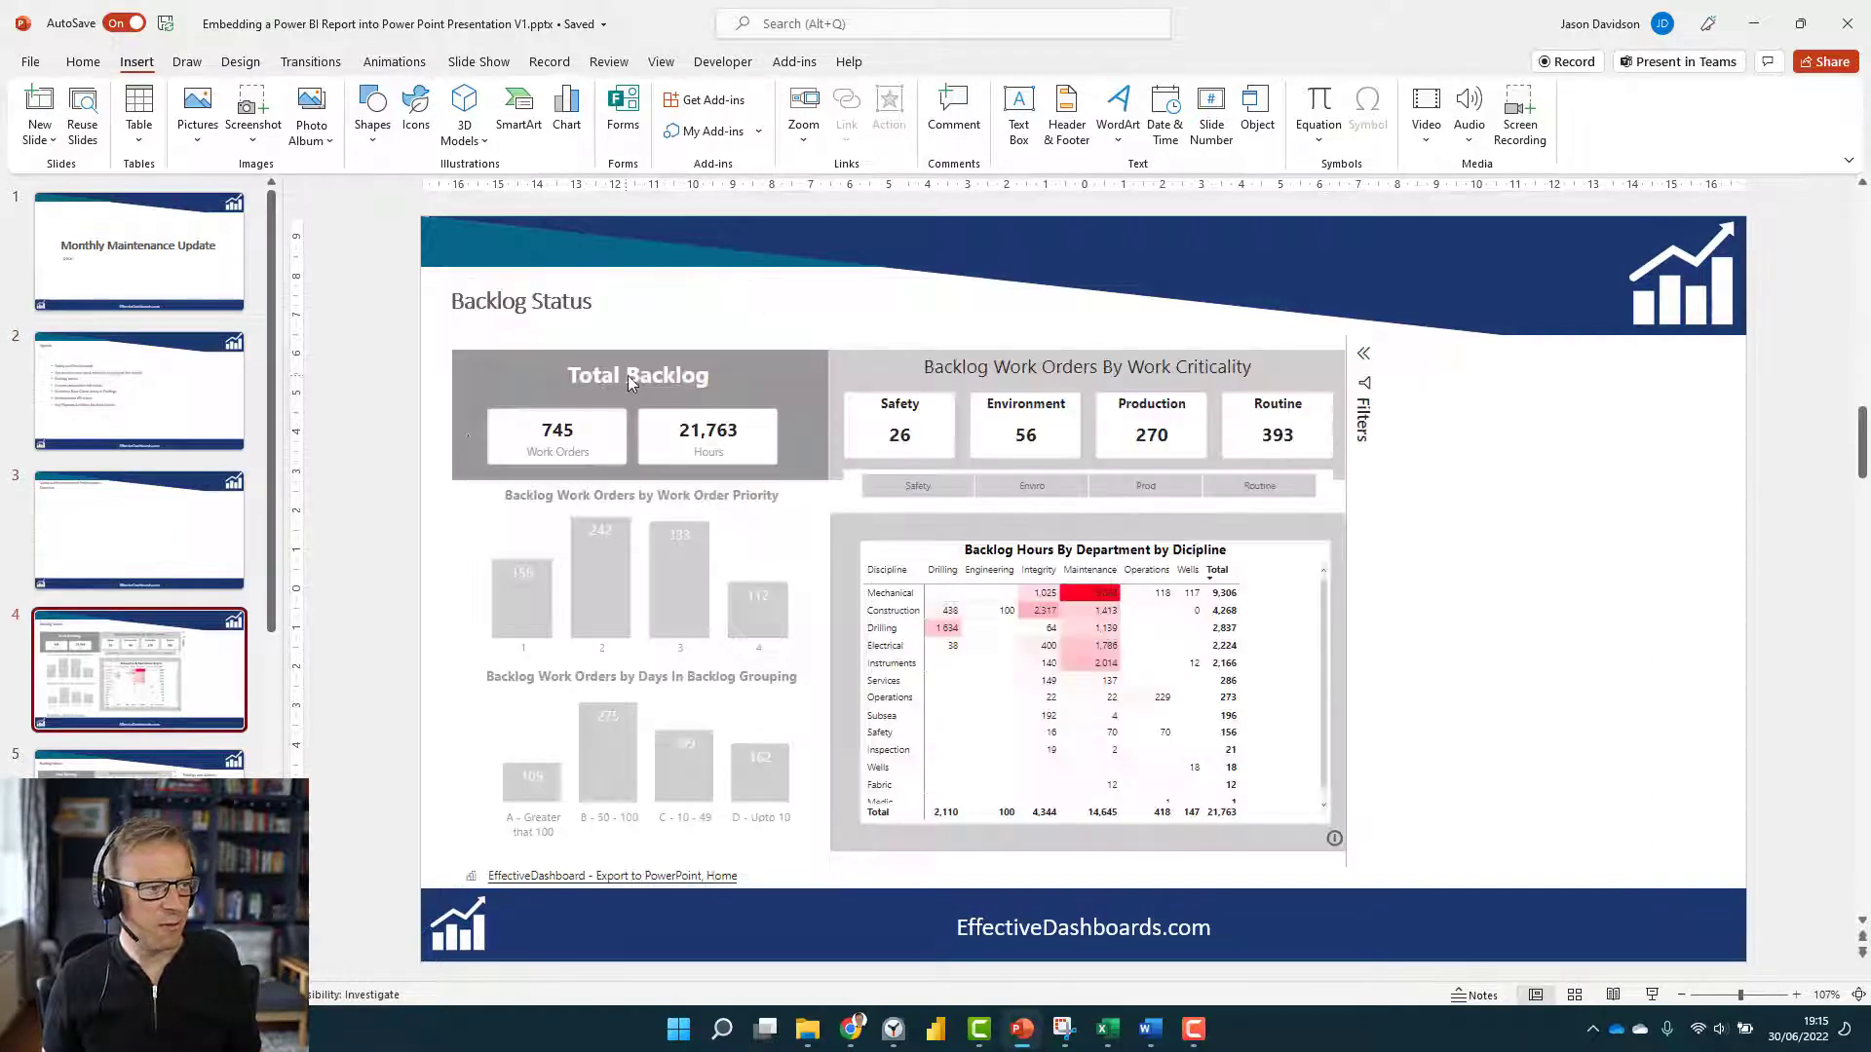
{"action": "scroll", "coordinate": [161, 731], "scroll_direction": "down", "scroll_amount": 1}
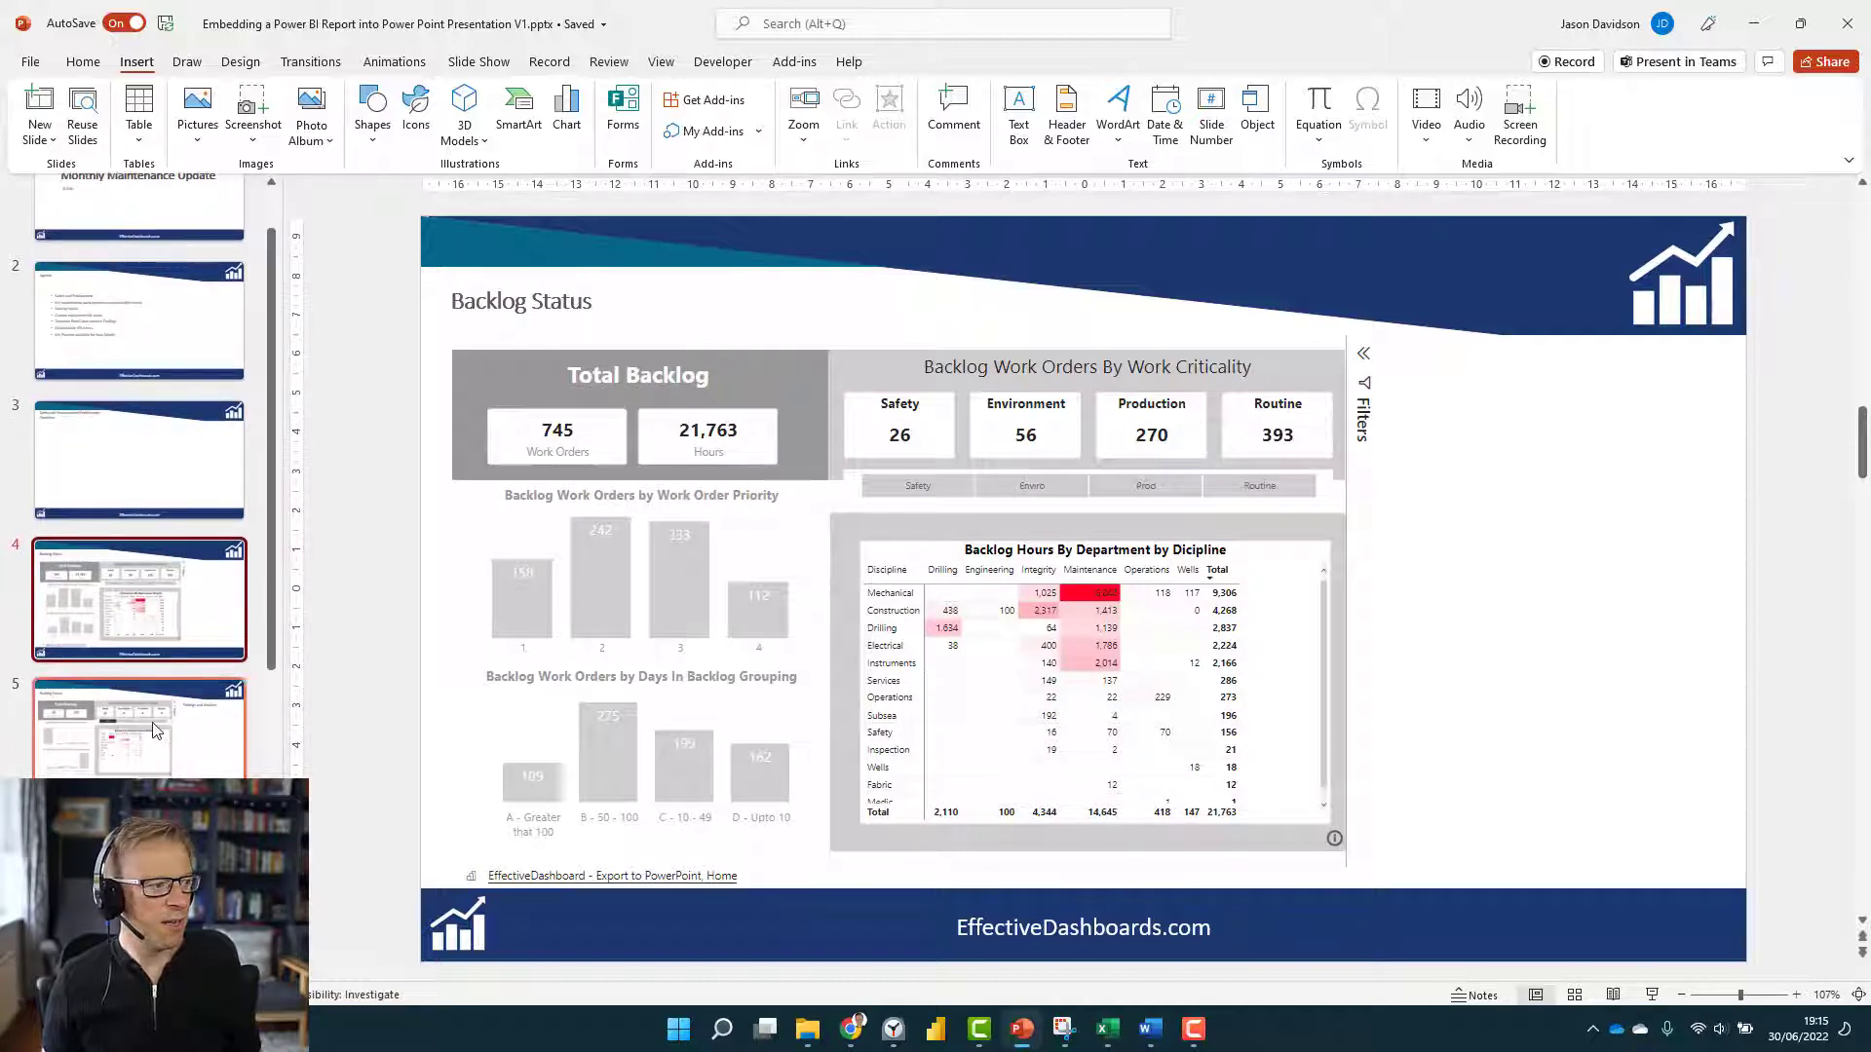
{"action": "left_click", "coordinate": [153, 731]}
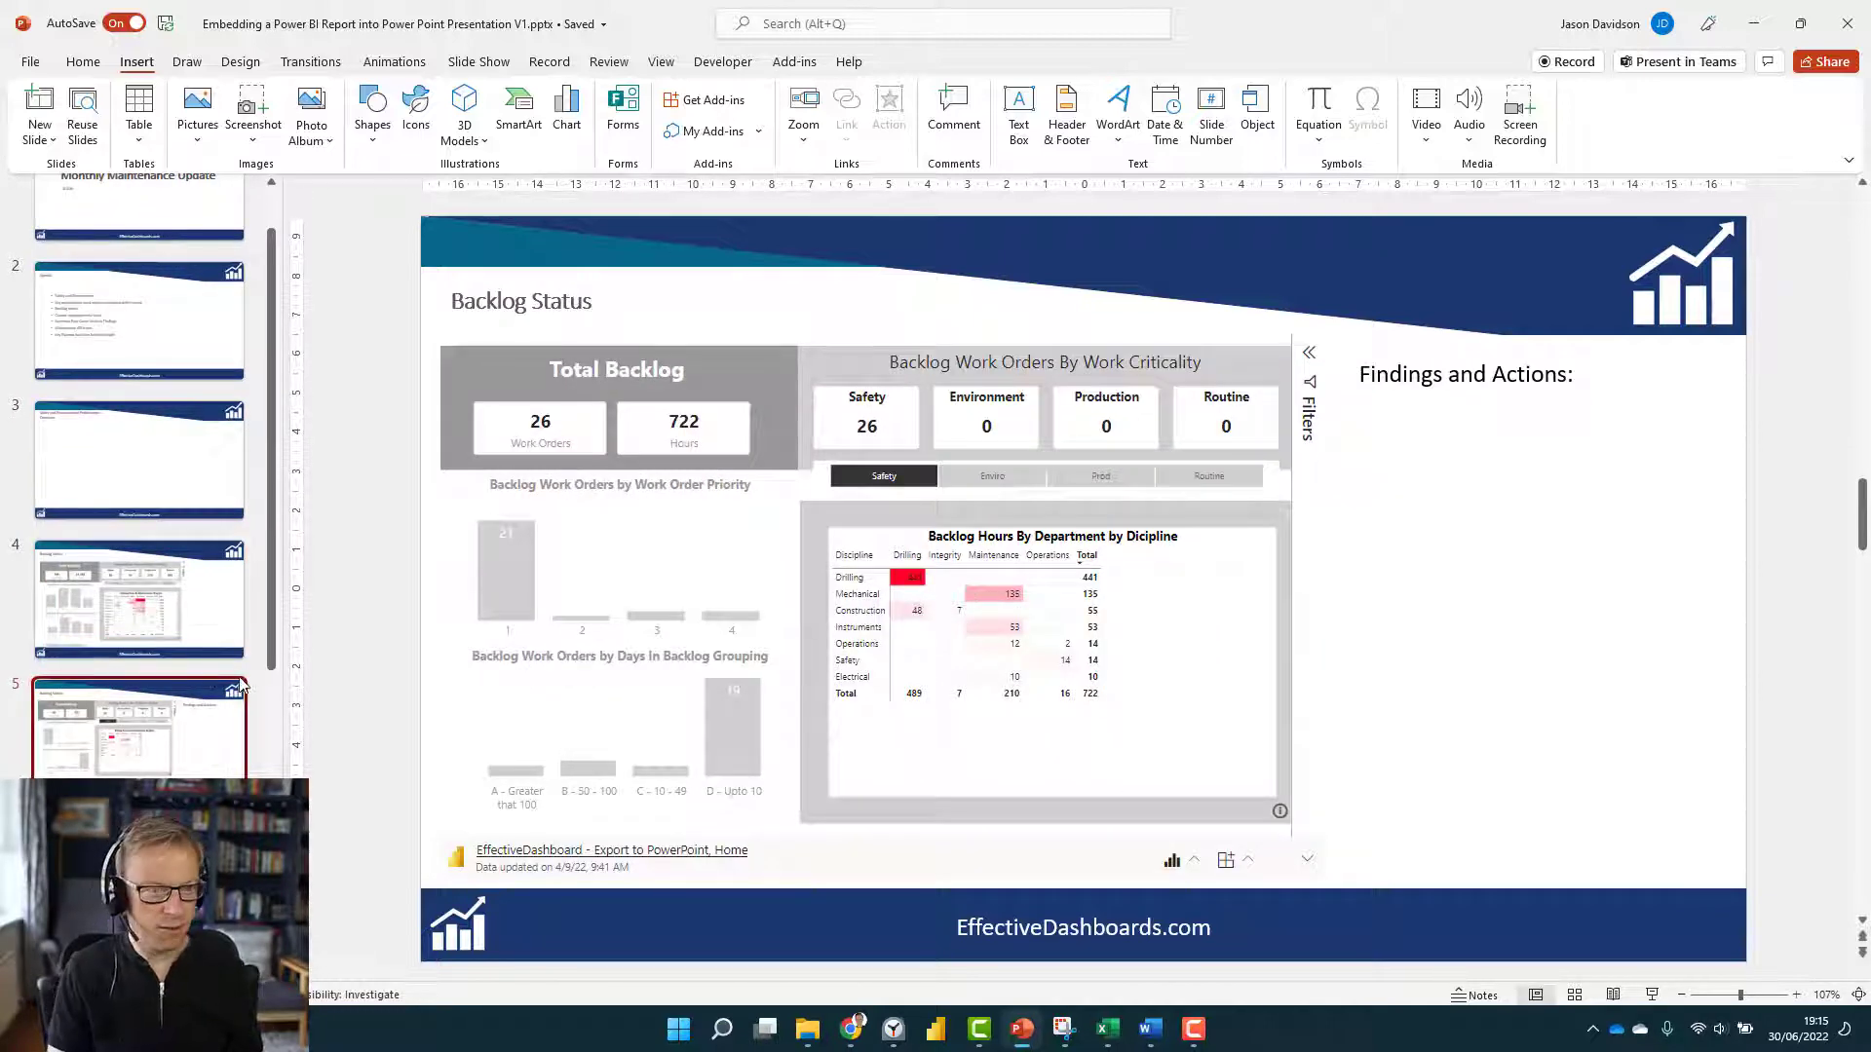
{"action": "left_click", "coordinate": [168, 556]}
Delete the unfiltered Backlog Status slide and scroll through the remaining slides to Key activities for next Month.
{"action": "key", "text": "Delete"}
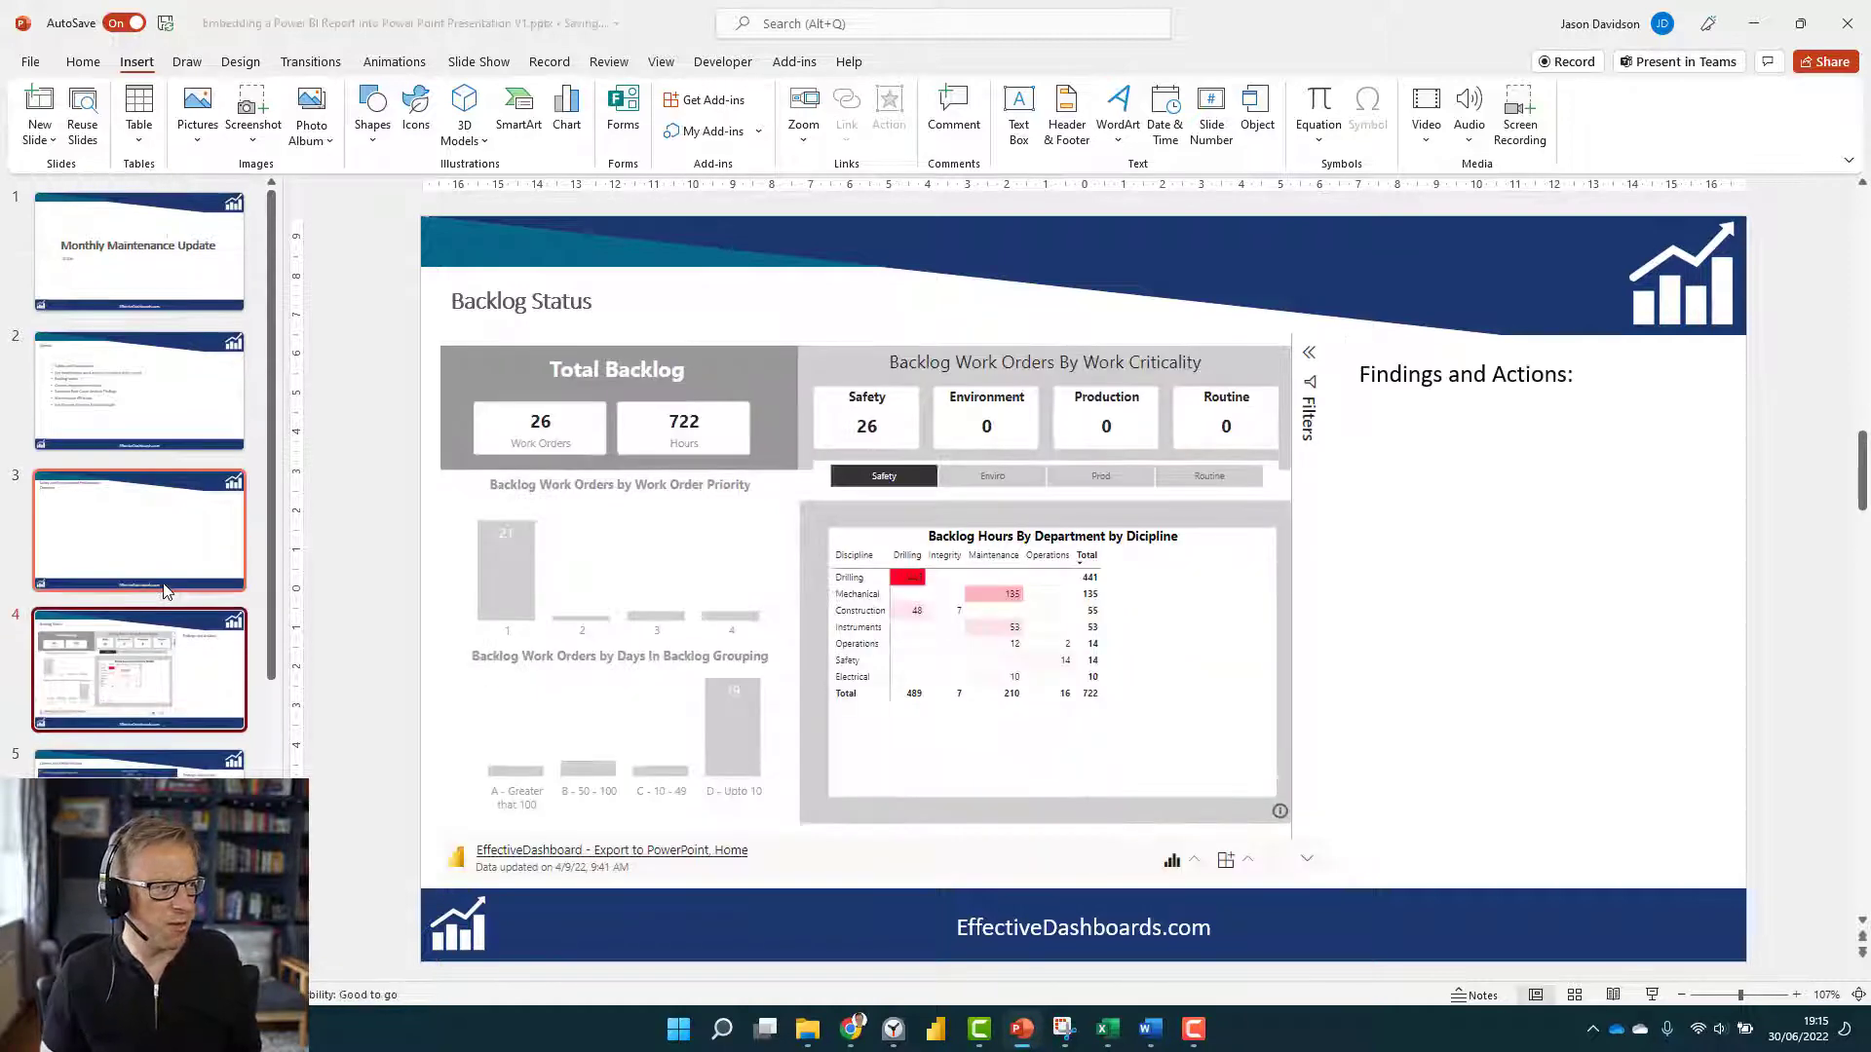
{"action": "scroll", "coordinate": [698, 327], "scroll_direction": "down", "scroll_amount": 2}
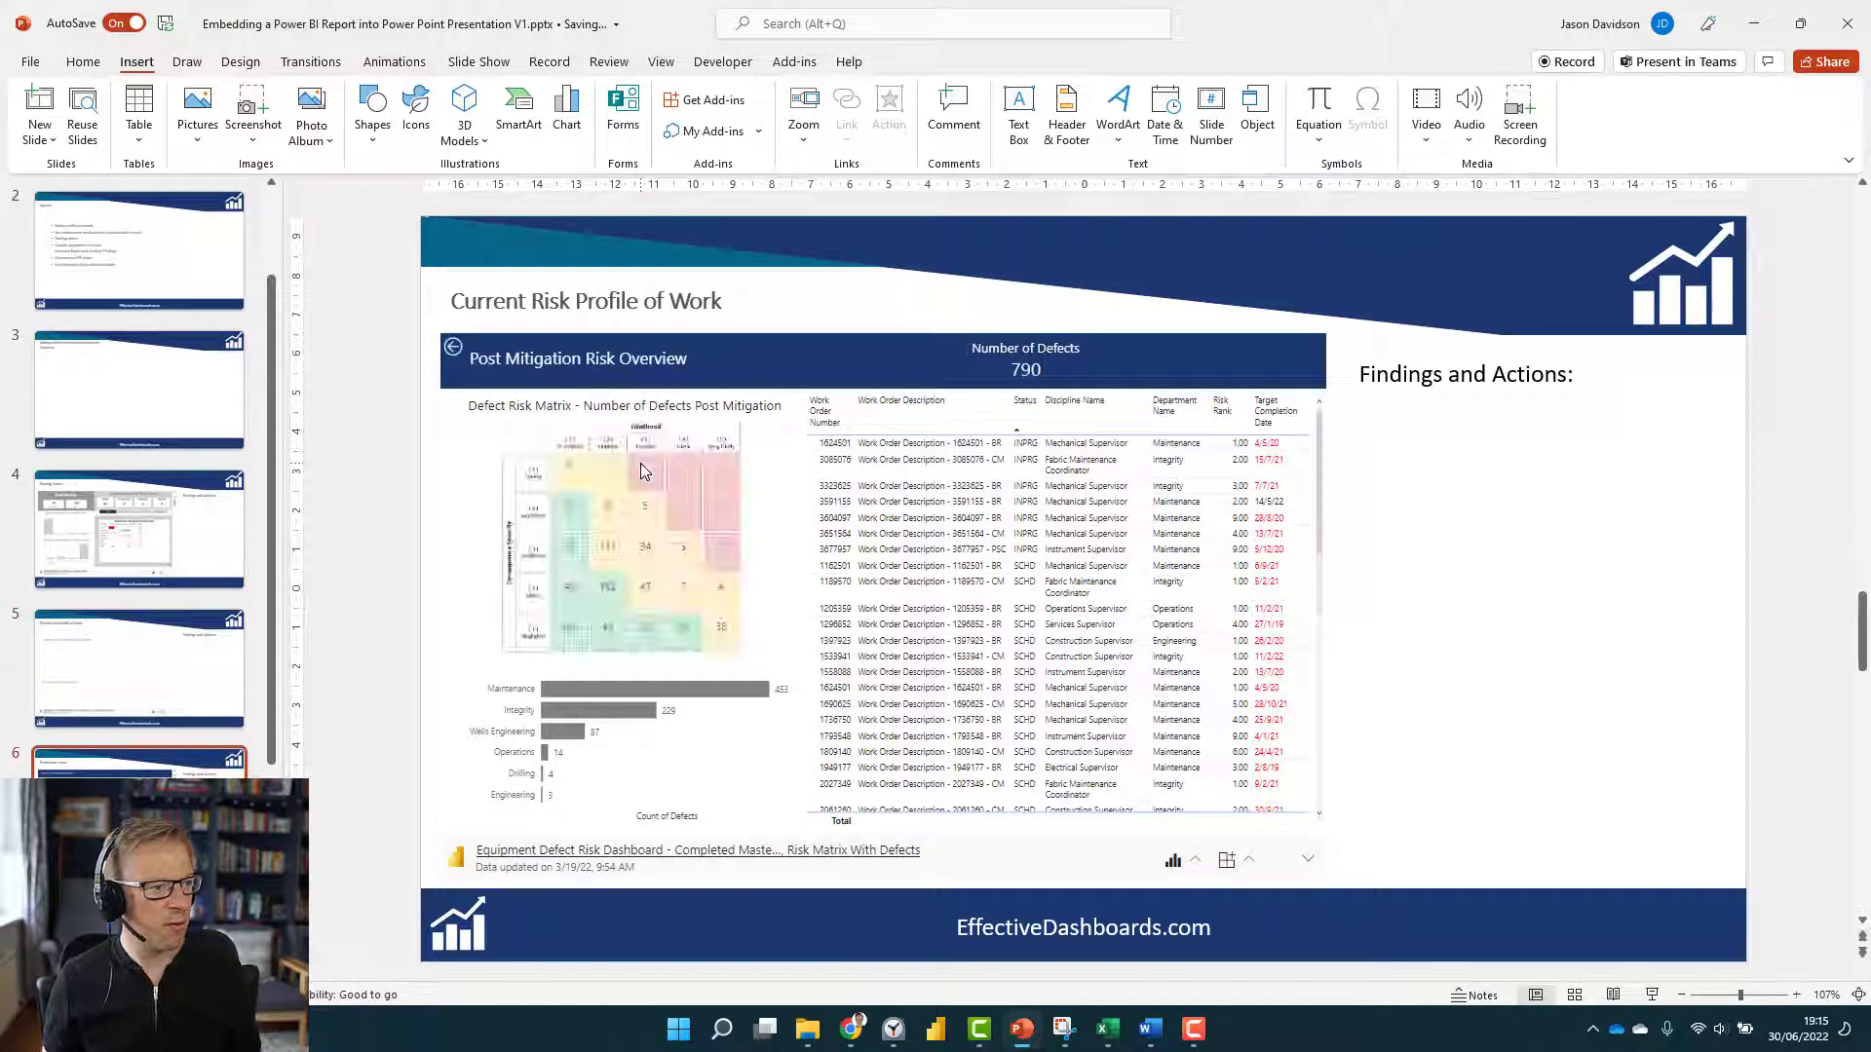
{"action": "scroll", "coordinate": [643, 469], "scroll_direction": "down", "scroll_amount": 2}
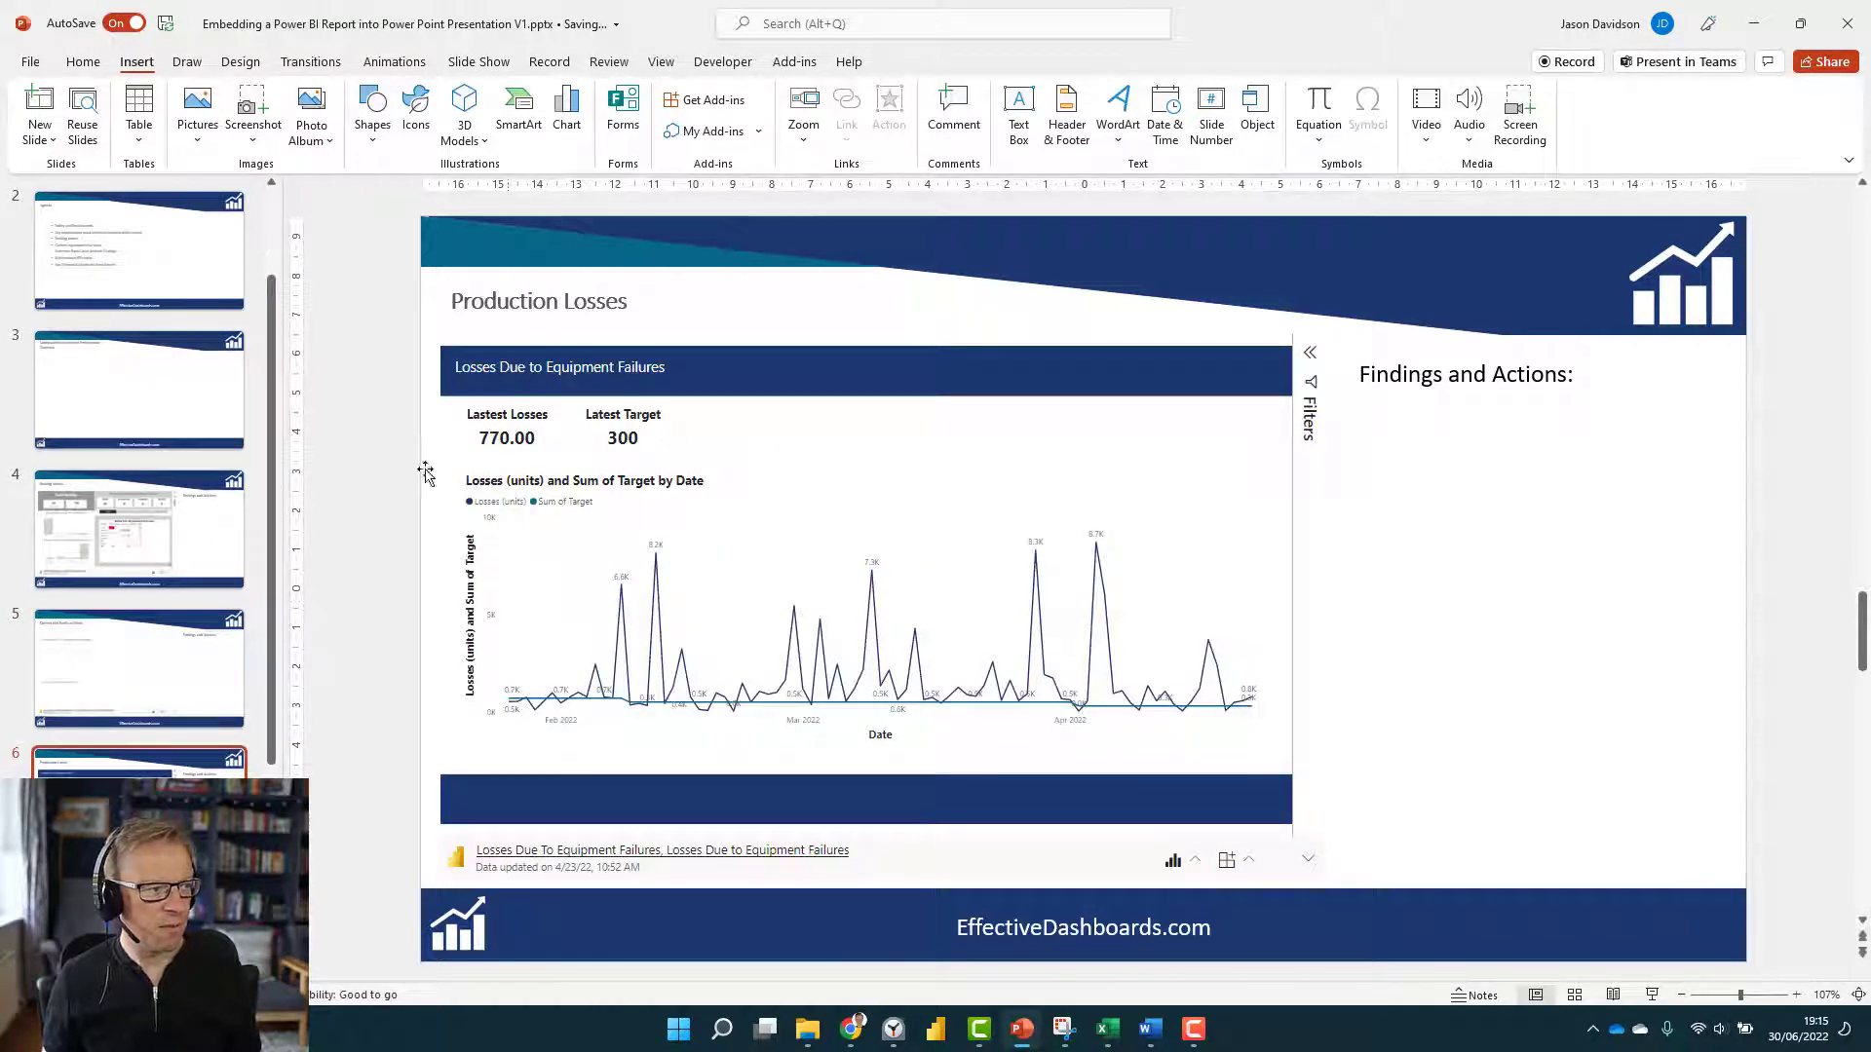
{"action": "scroll", "coordinate": [364, 534], "scroll_direction": "down", "scroll_amount": 1}
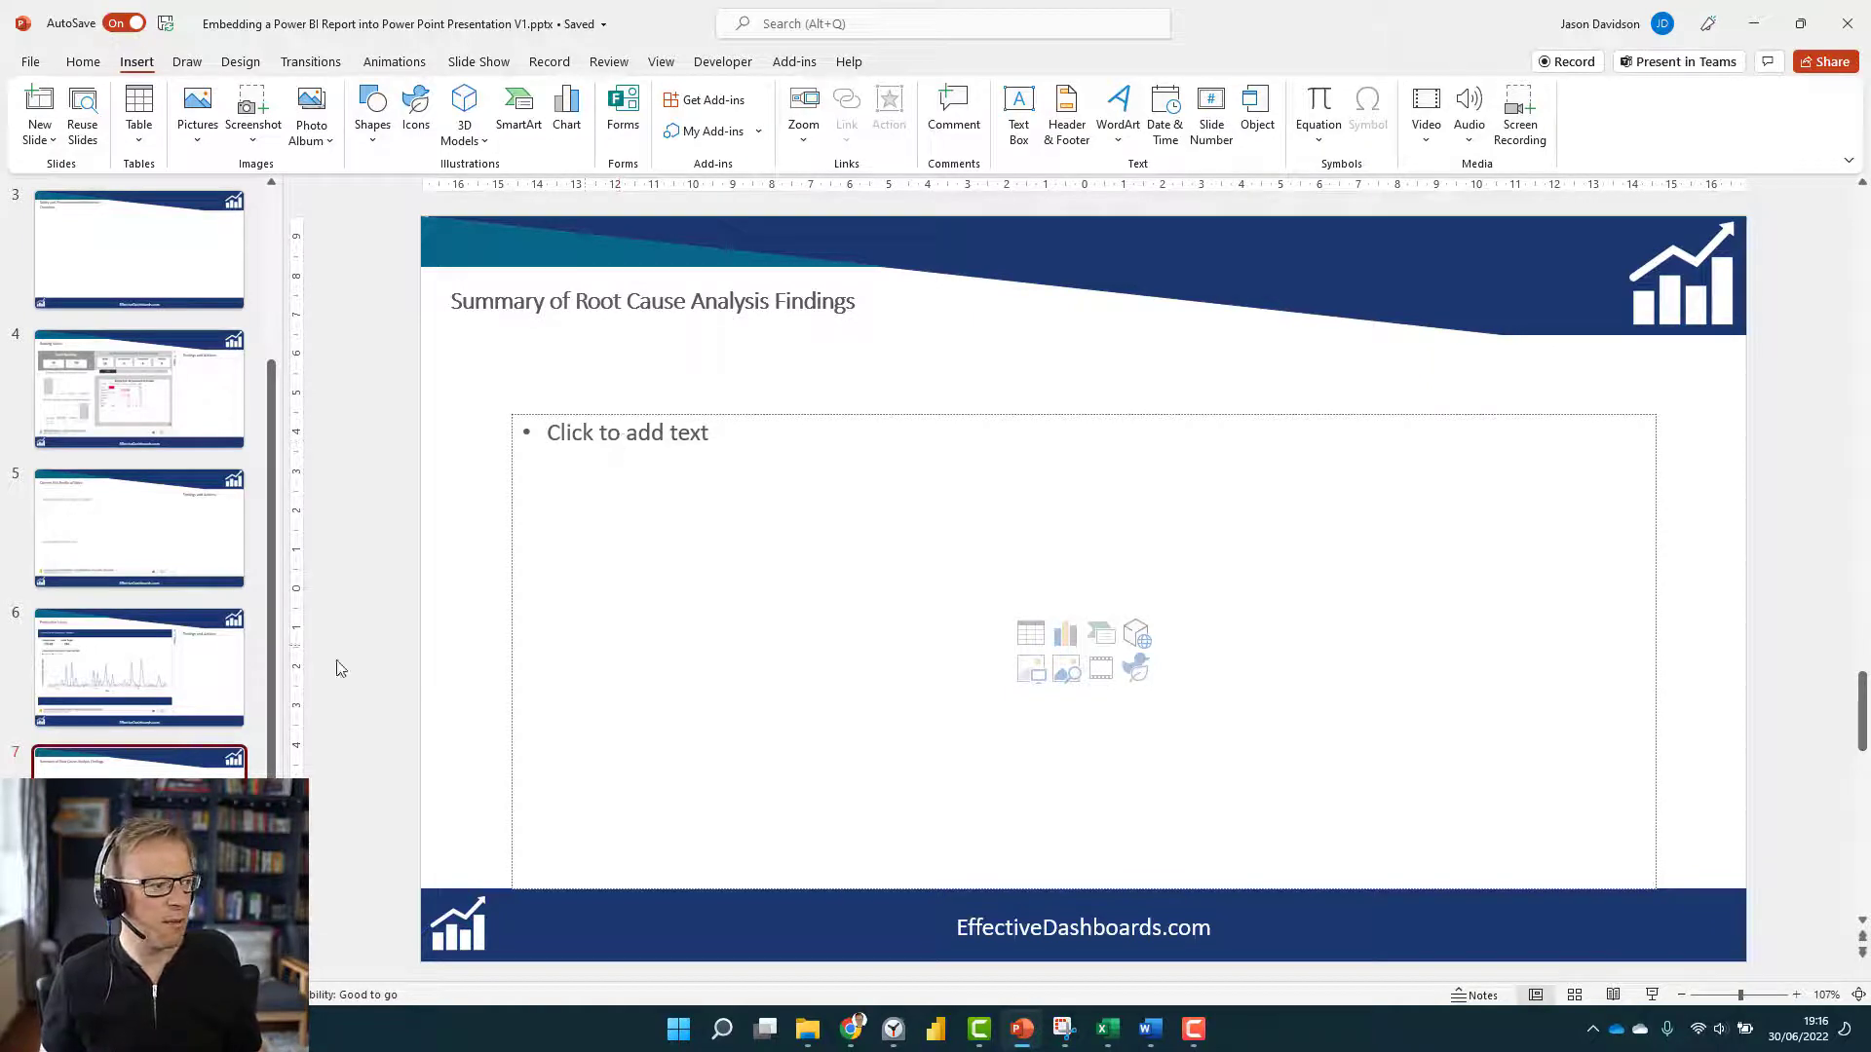
{"action": "scroll", "coordinate": [146, 584], "scroll_direction": "down", "scroll_amount": 4}
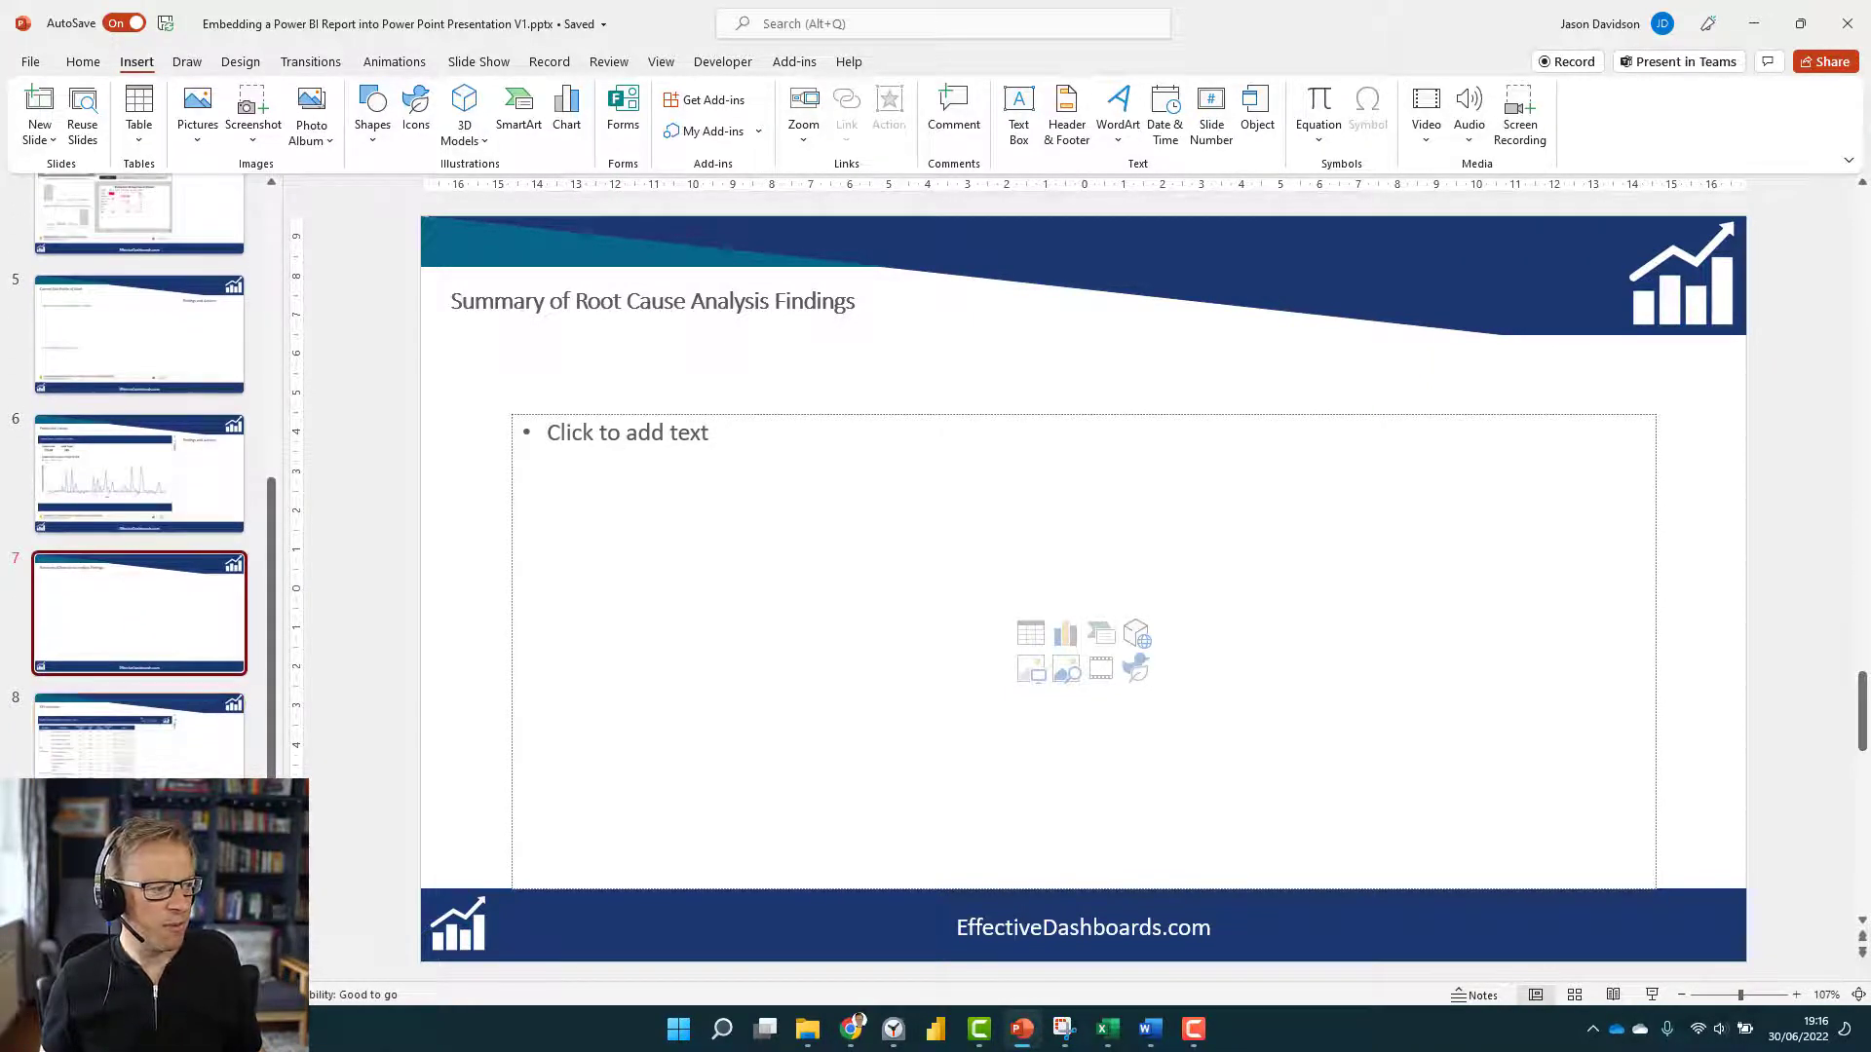
{"action": "scroll", "coordinate": [711, 306], "scroll_direction": "down", "scroll_amount": 2}
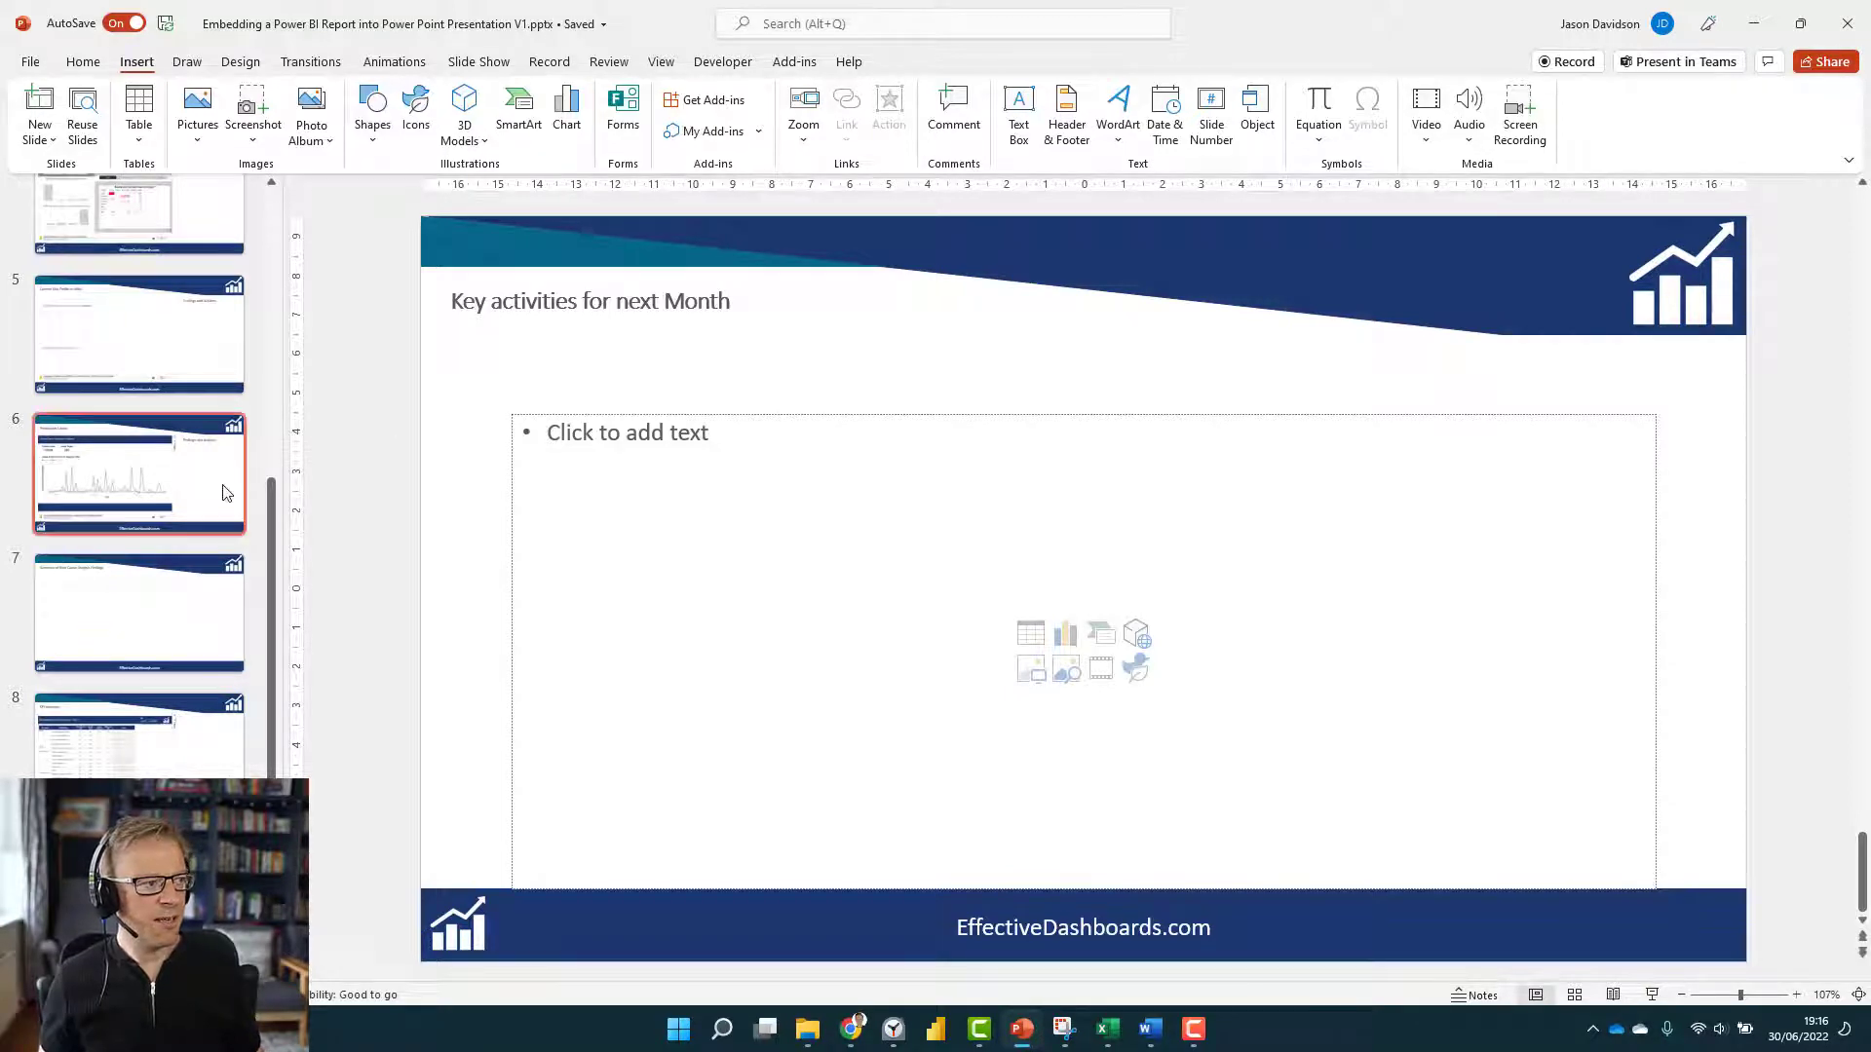
{"action": "scroll", "coordinate": [225, 488], "scroll_direction": "up", "scroll_amount": 5}
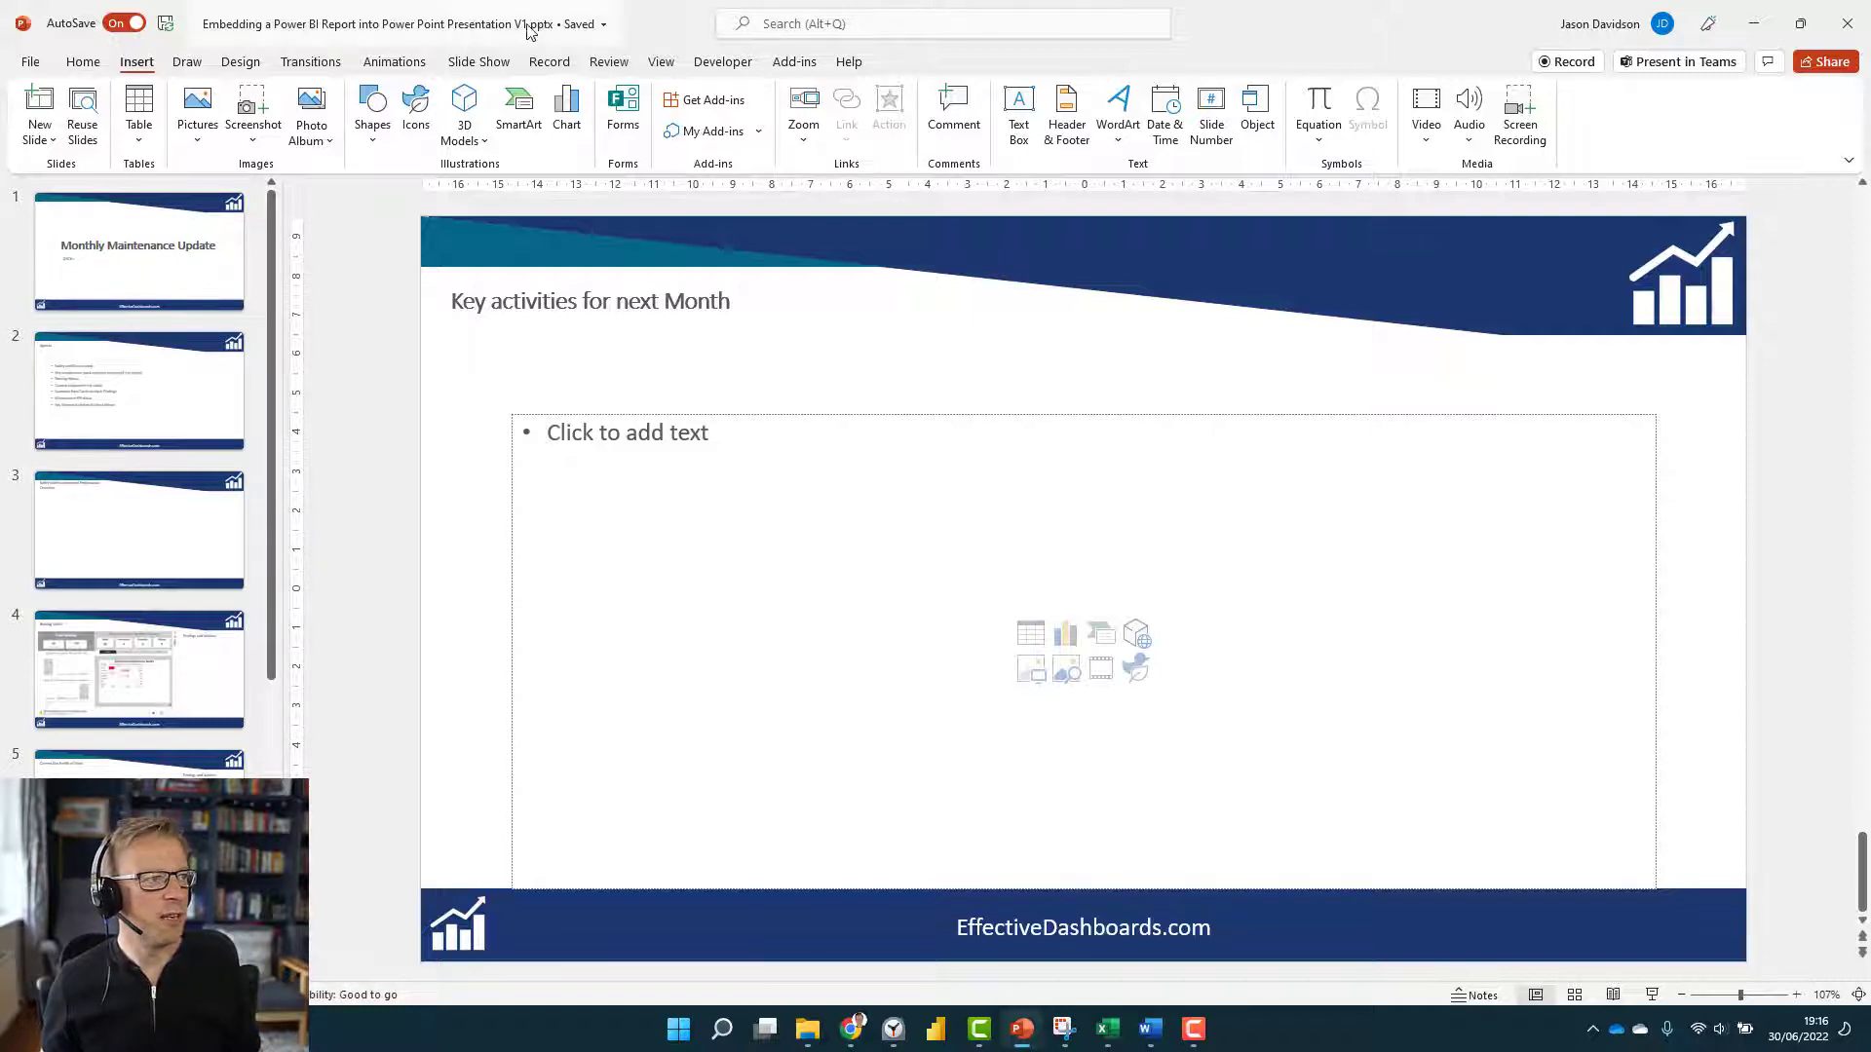
Save a copy as PowerPoint Template (*.potx) named 'Monthly Report Template V1' in Custom Office Templates.
{"action": "left_click", "coordinate": [29, 63]}
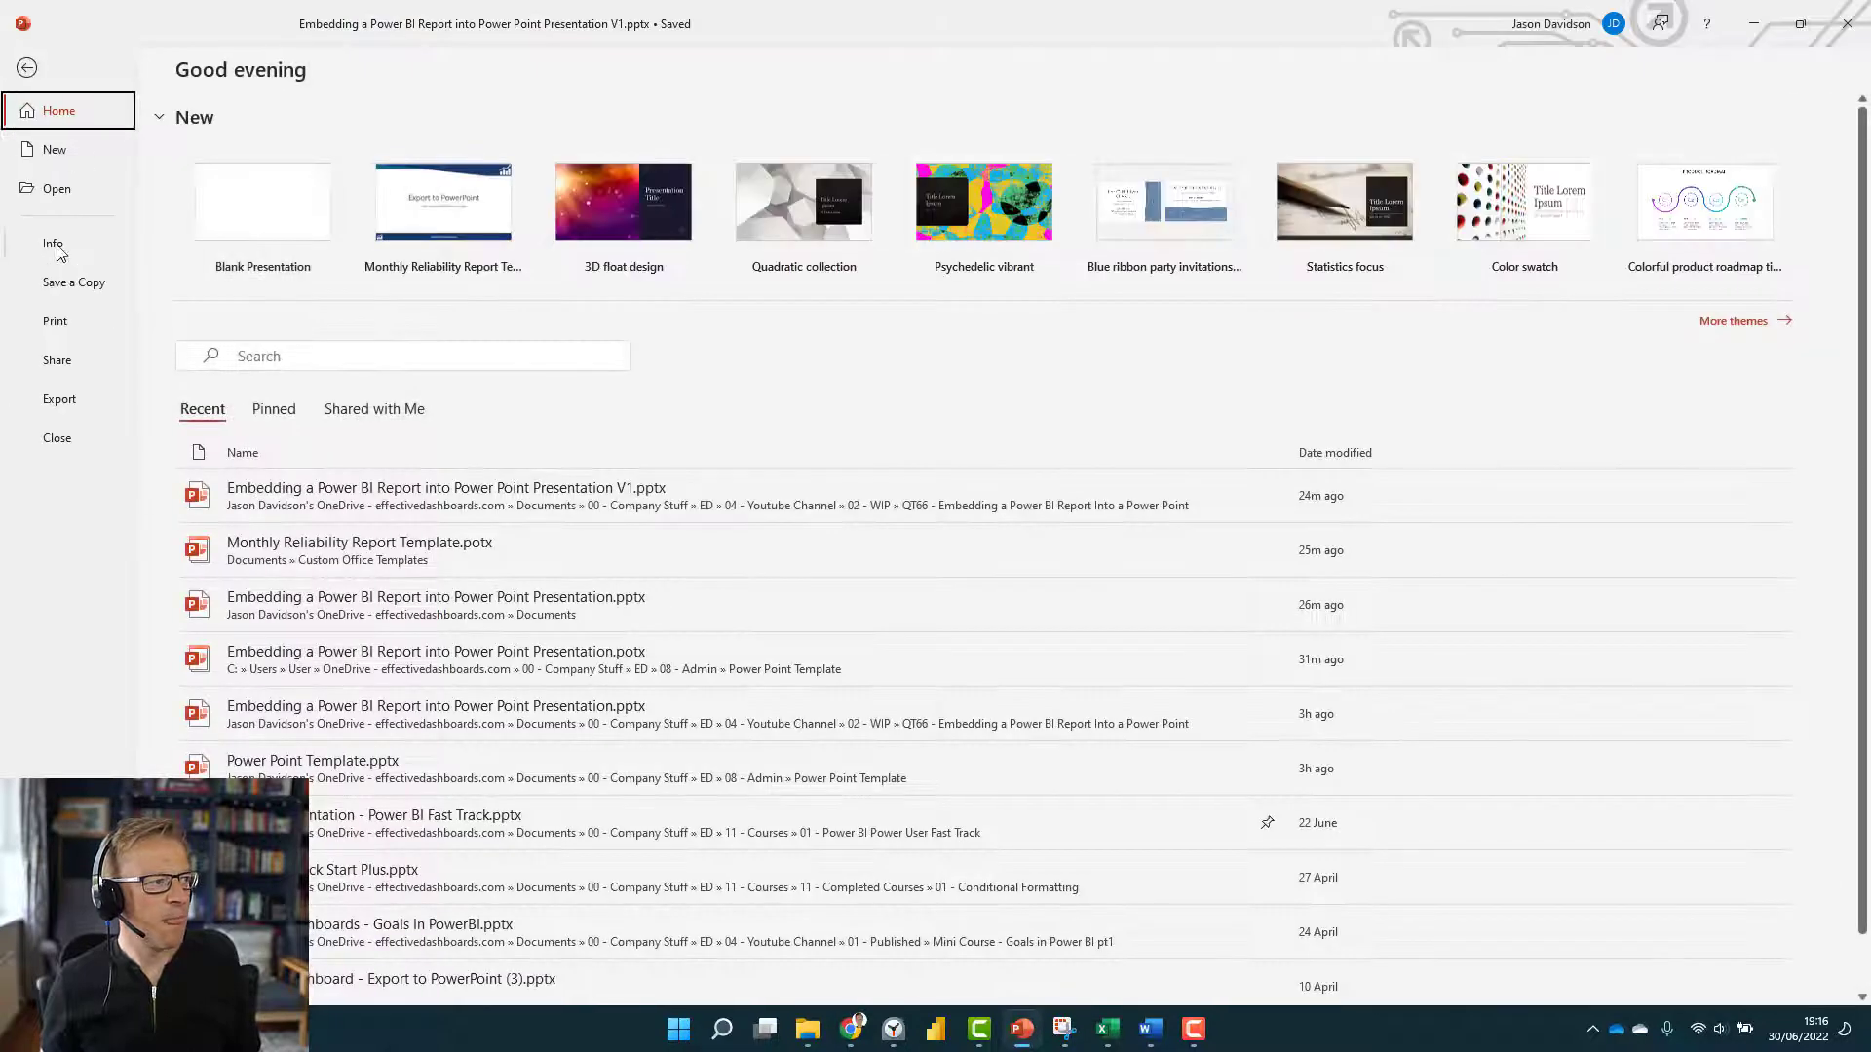
{"action": "left_click", "coordinate": [75, 290]}
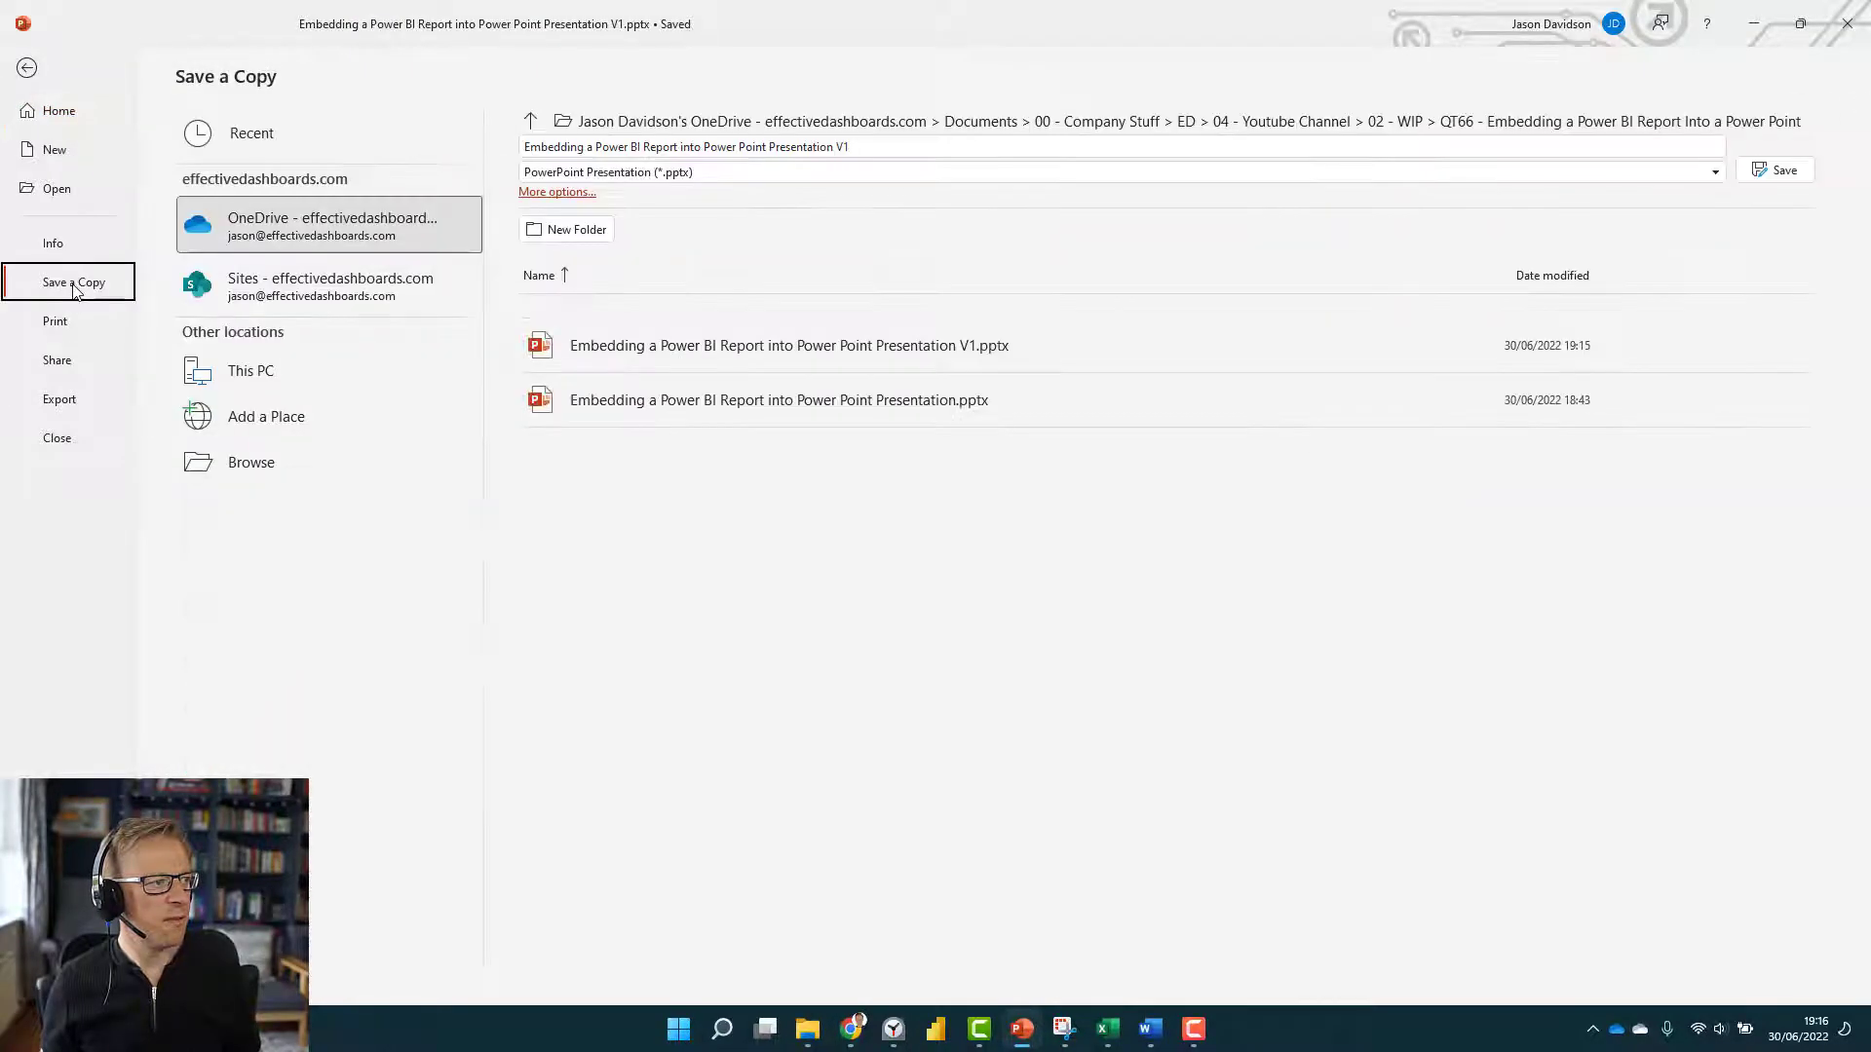
{"action": "left_click", "coordinate": [687, 173]}
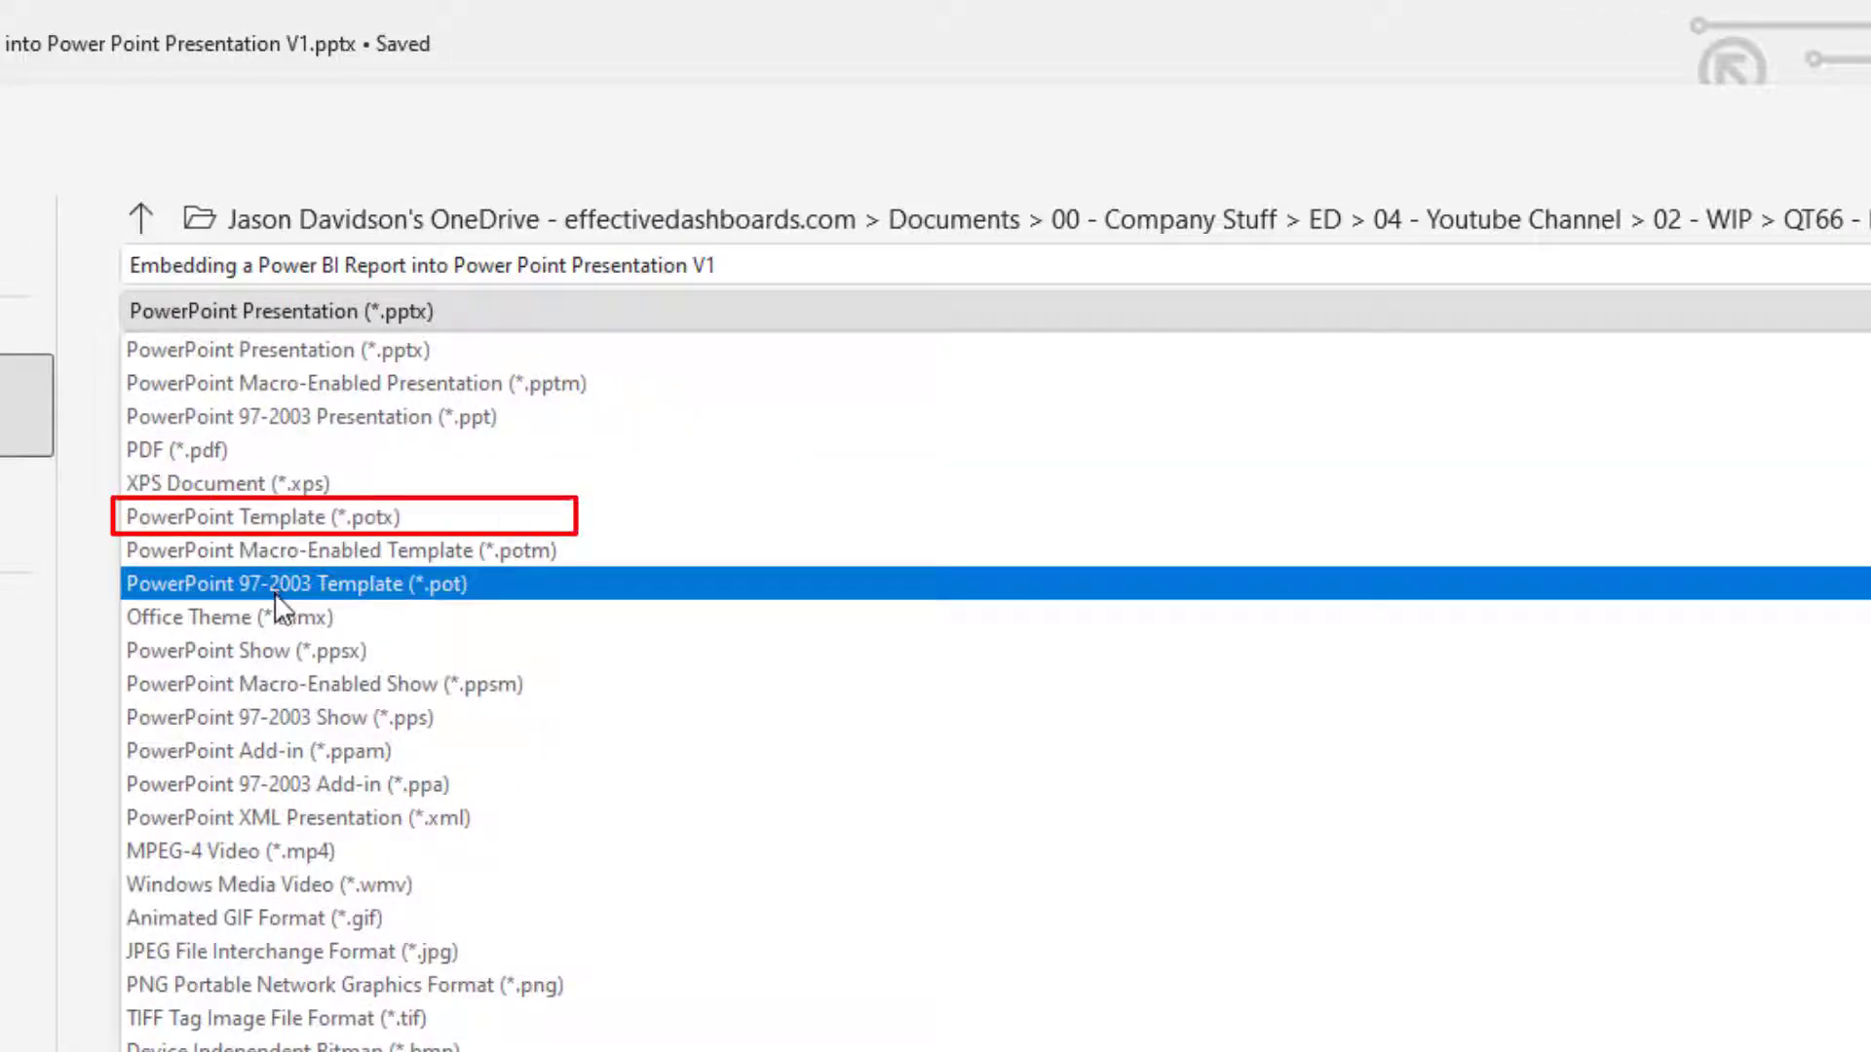
{"action": "left_click", "coordinate": [248, 517]}
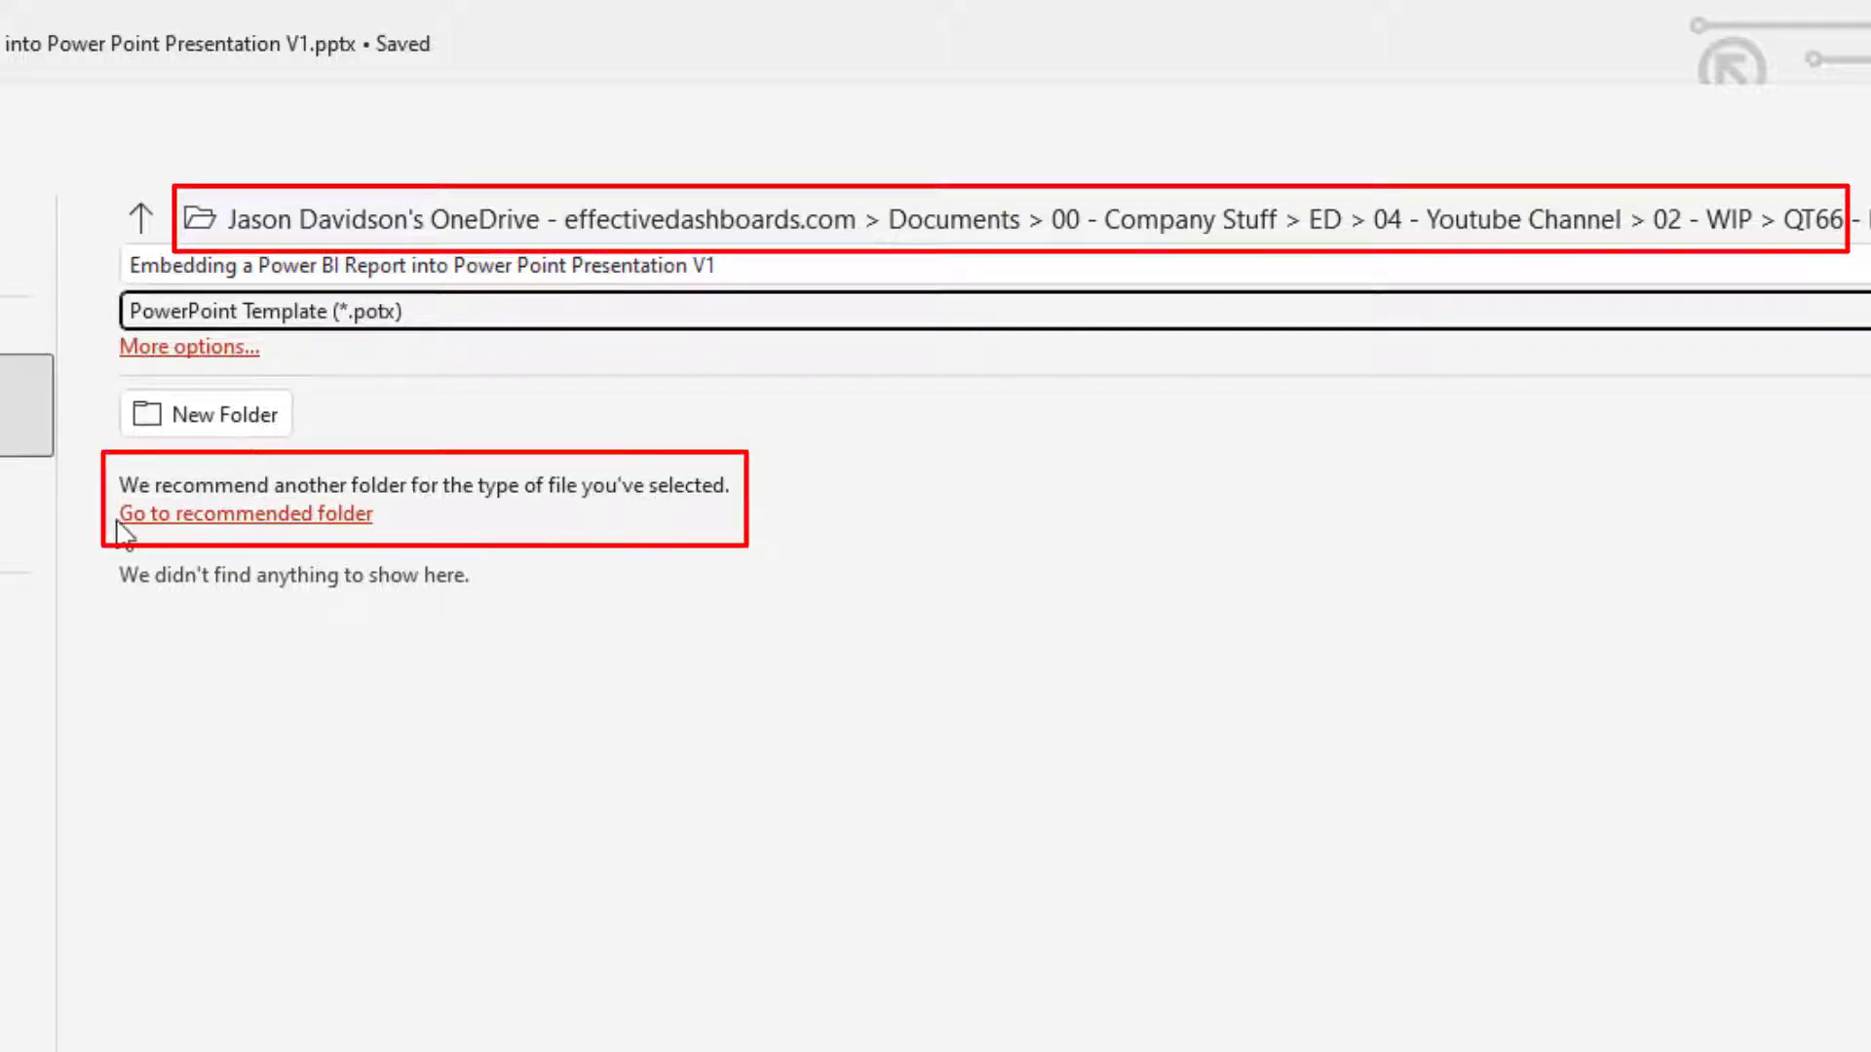
{"action": "left_click", "coordinate": [206, 519]}
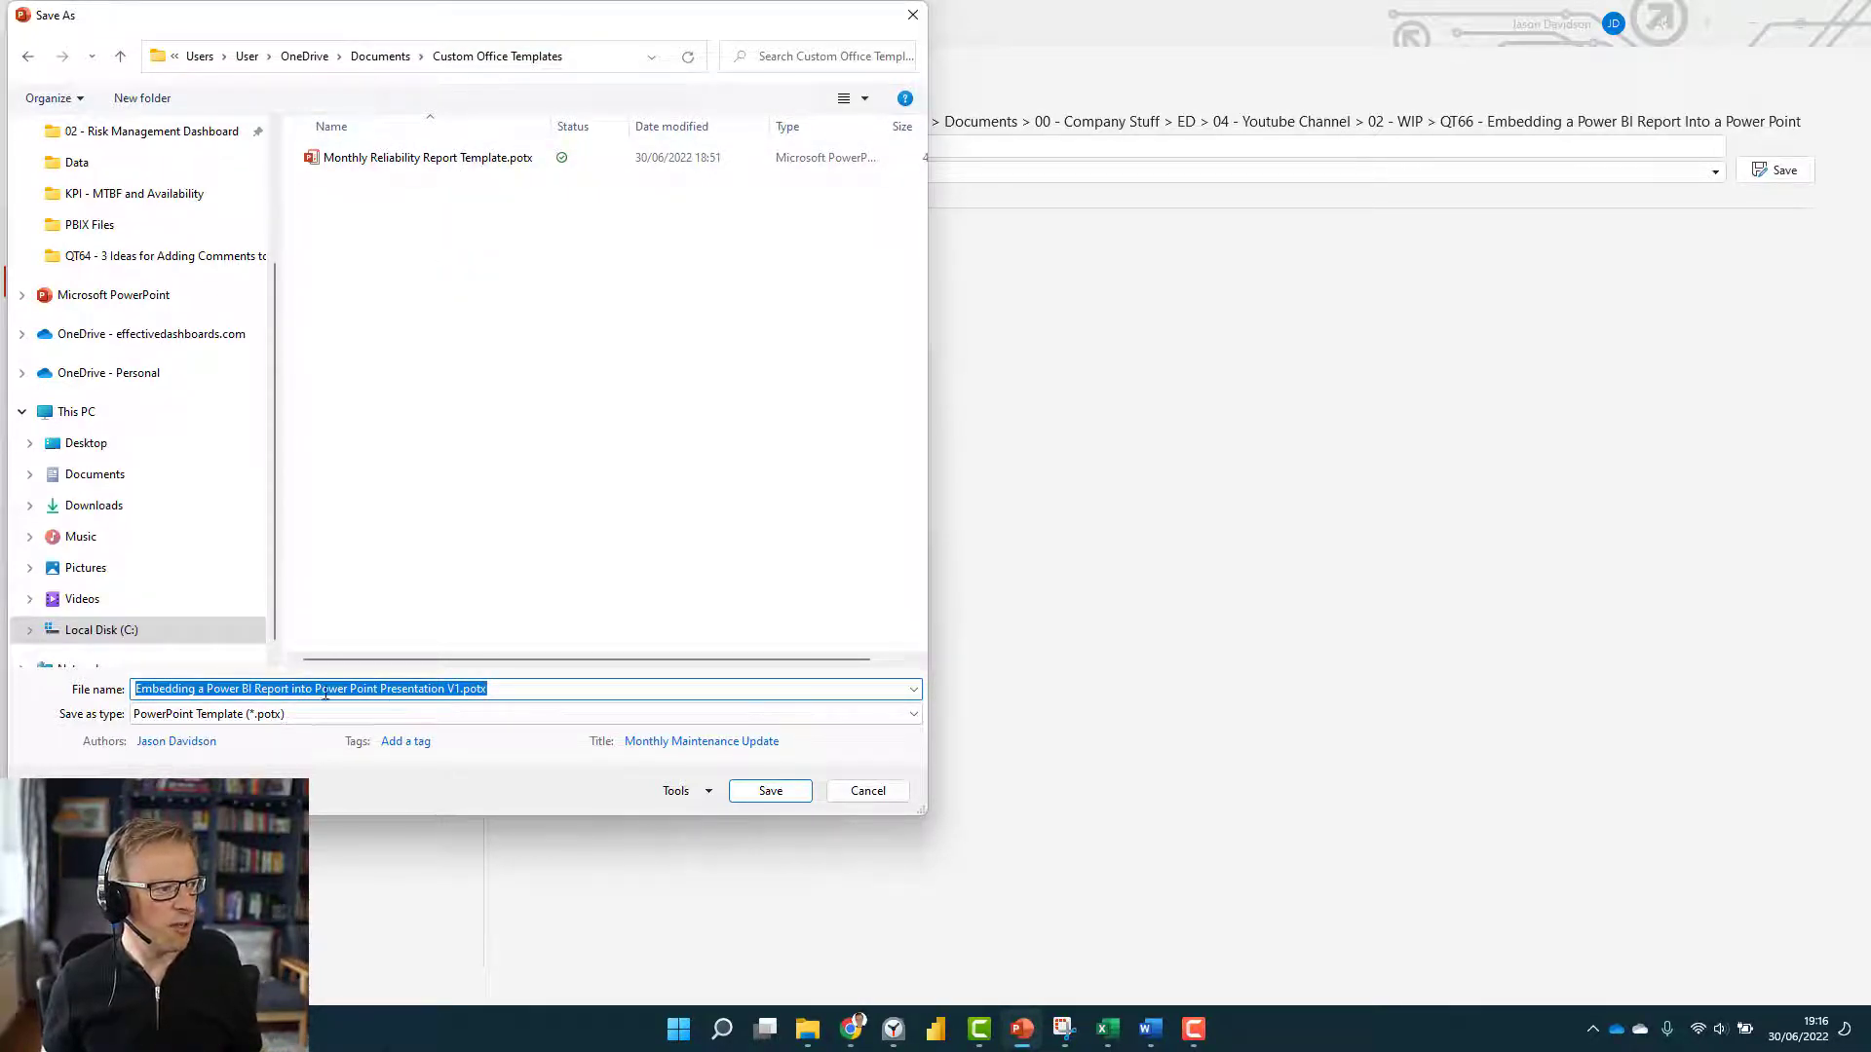
{"action": "left_click", "coordinate": [377, 689]}
{"action": "key", "text": "ctrl+z"}
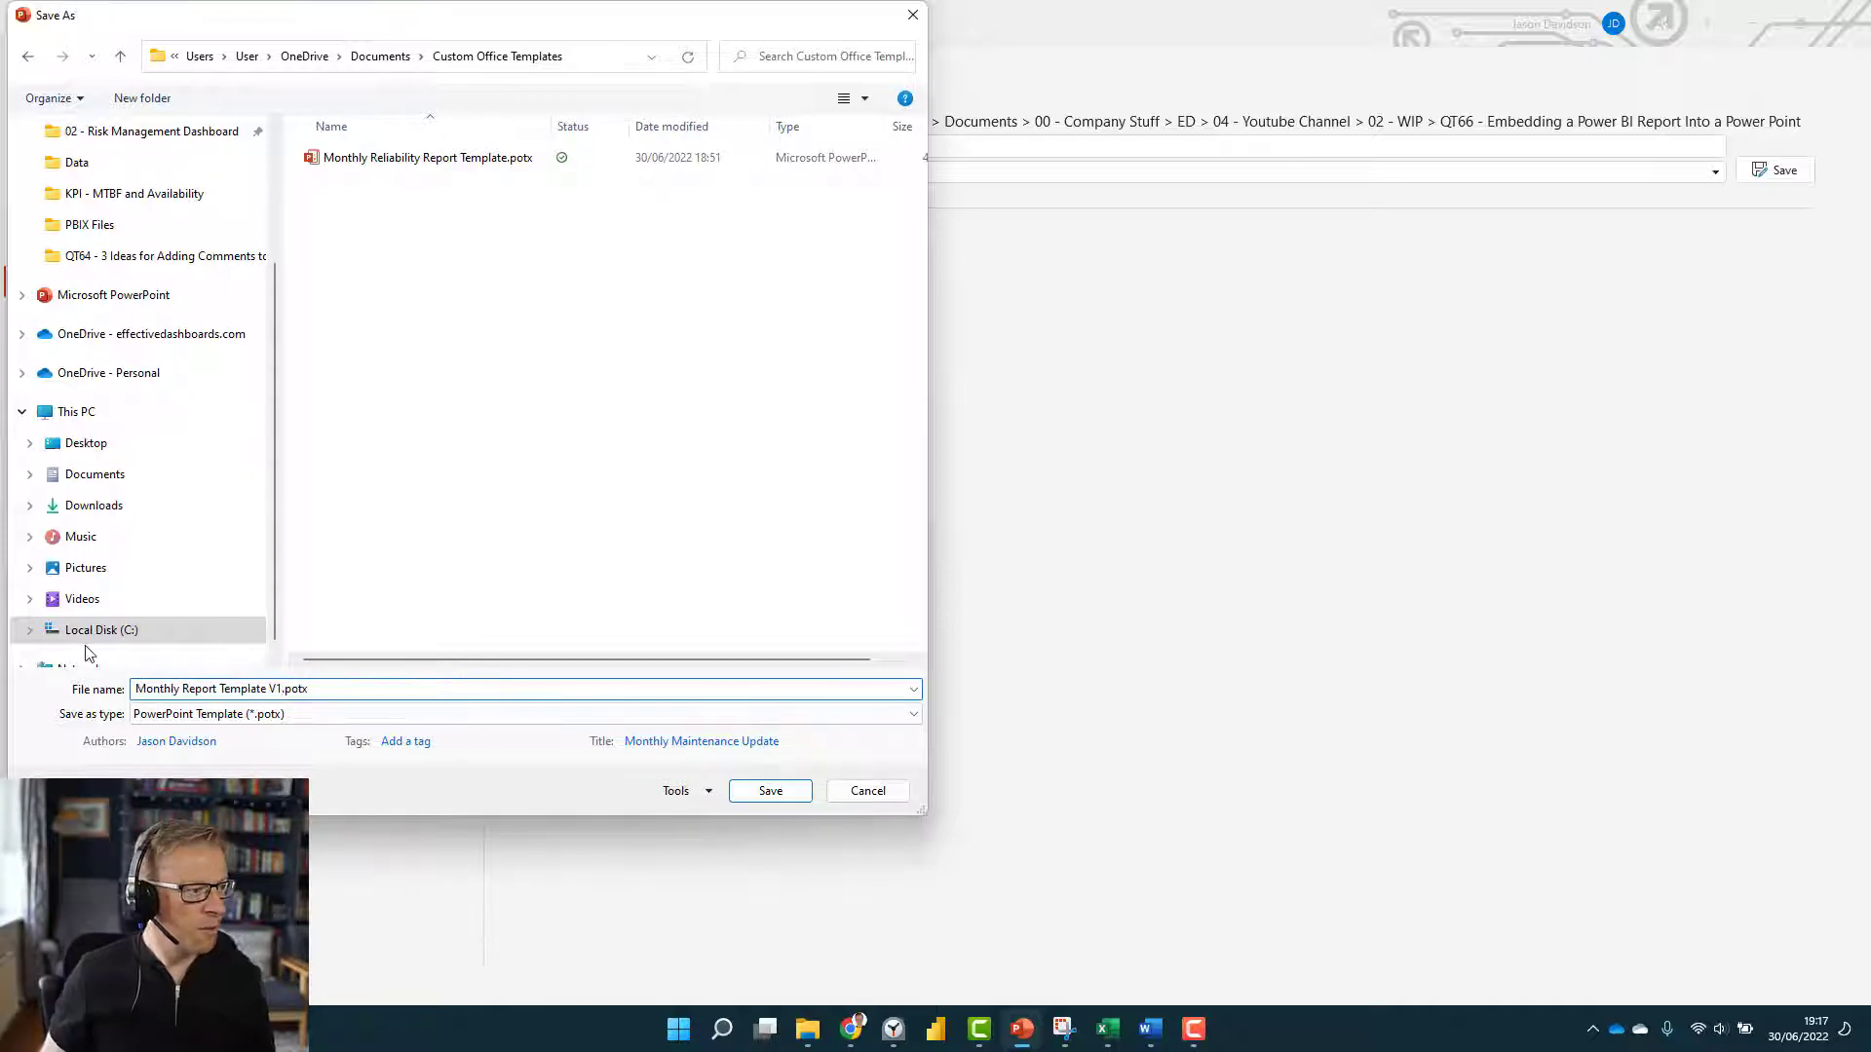
{"action": "left_click", "coordinate": [774, 791]}
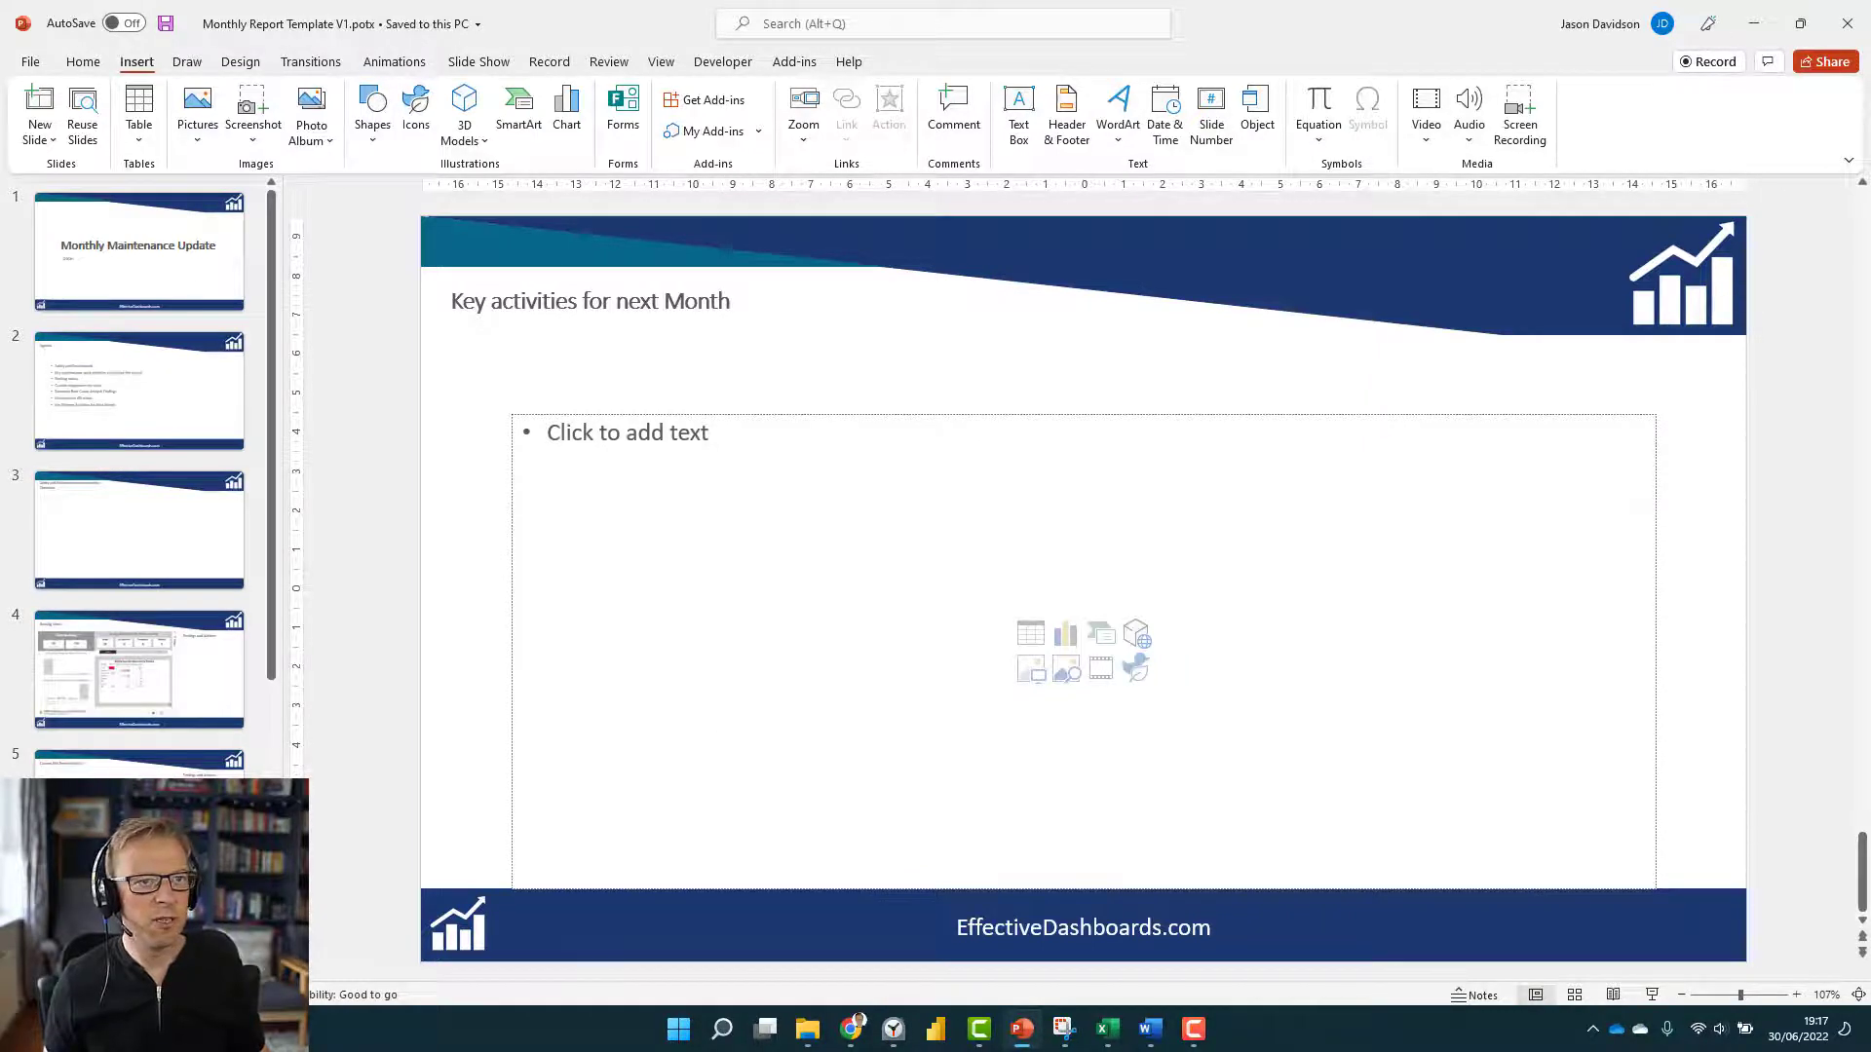
Restart PowerPoint and create a new presentation from the personal 'Monthly Report Template V1' template.
{"action": "left_click", "coordinate": [1847, 32]}
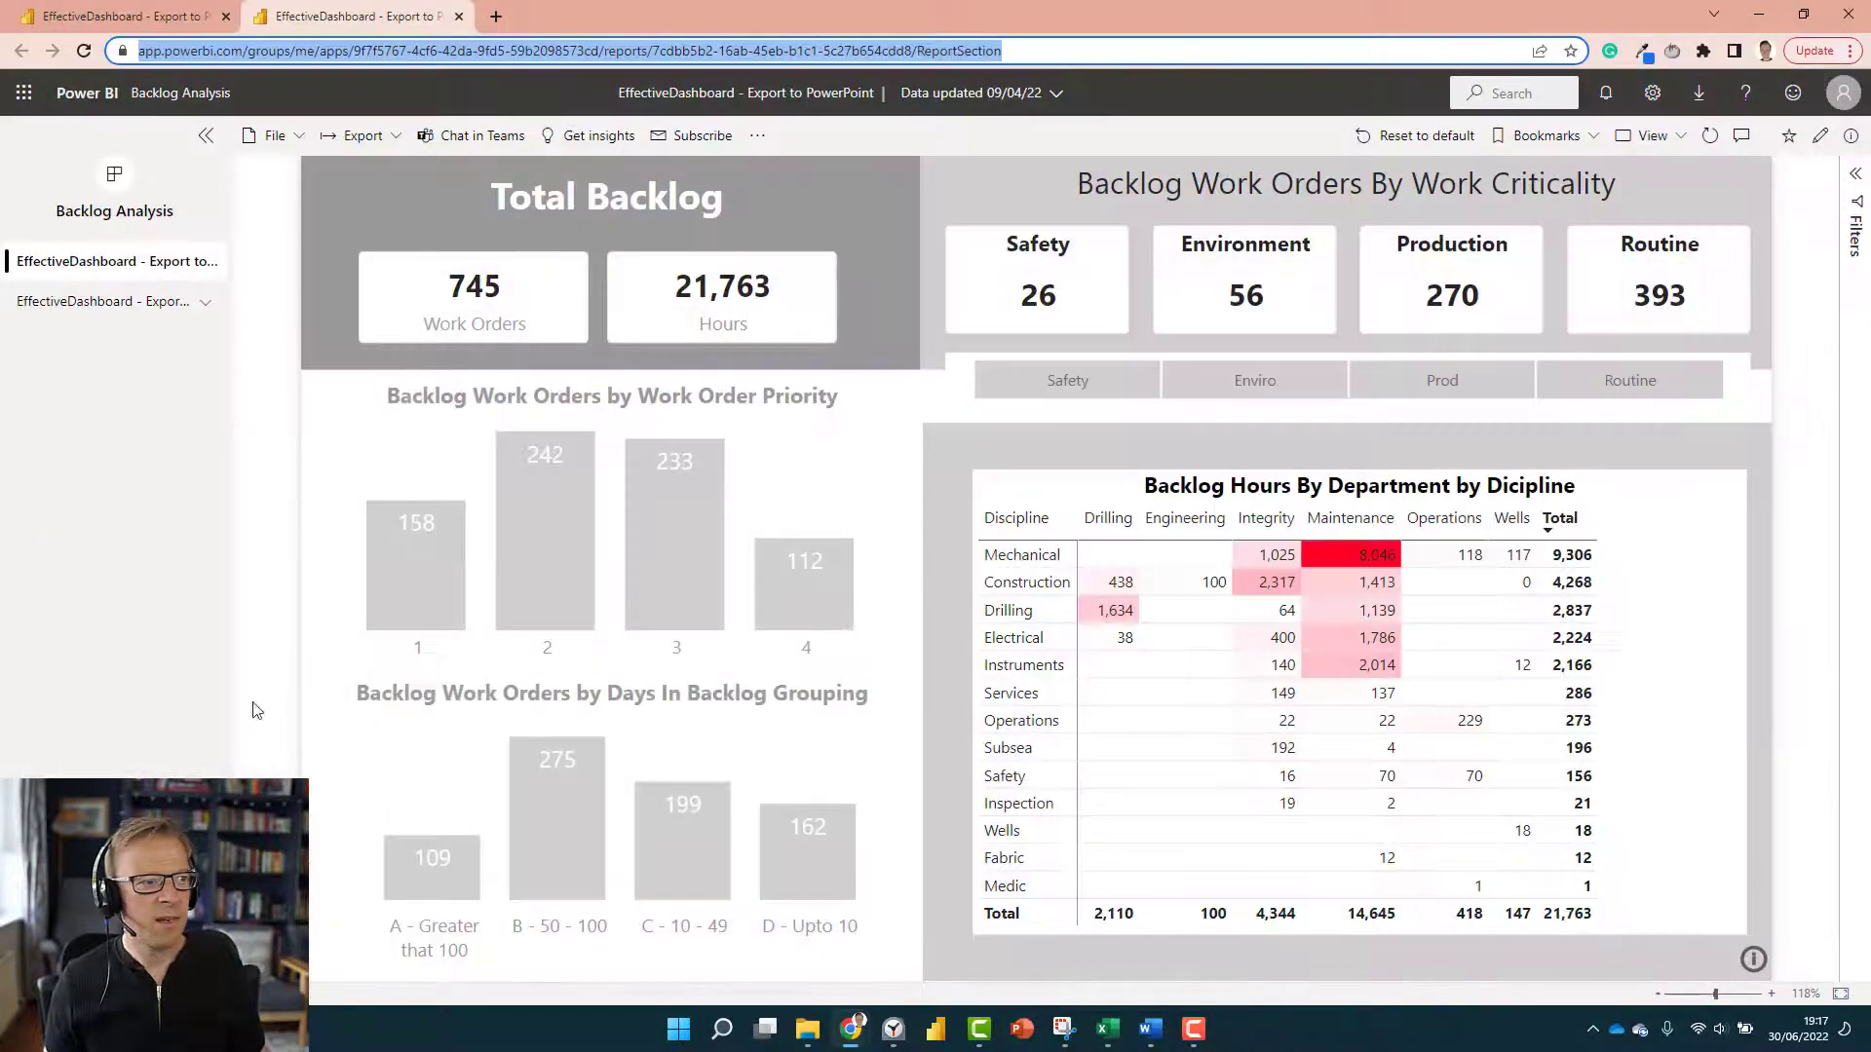
{"action": "left_click", "coordinate": [1021, 1029]}
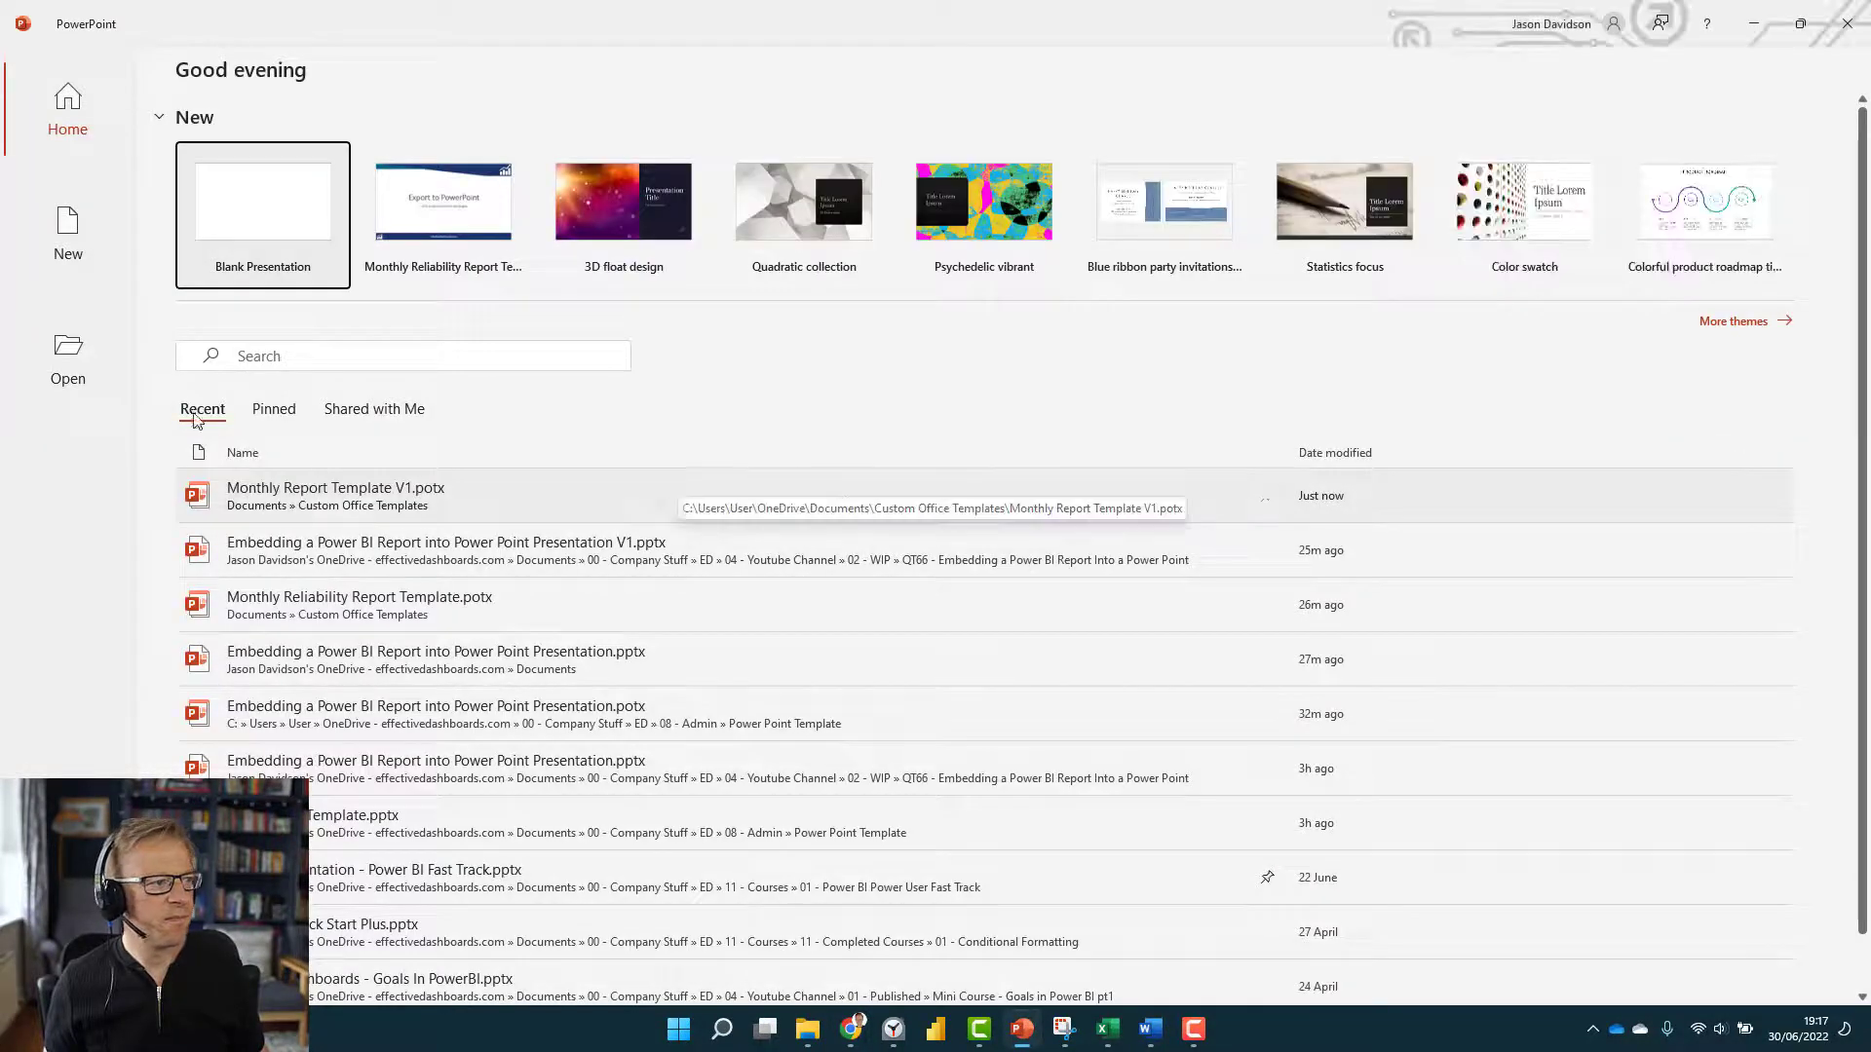
{"action": "left_click", "coordinate": [63, 244]}
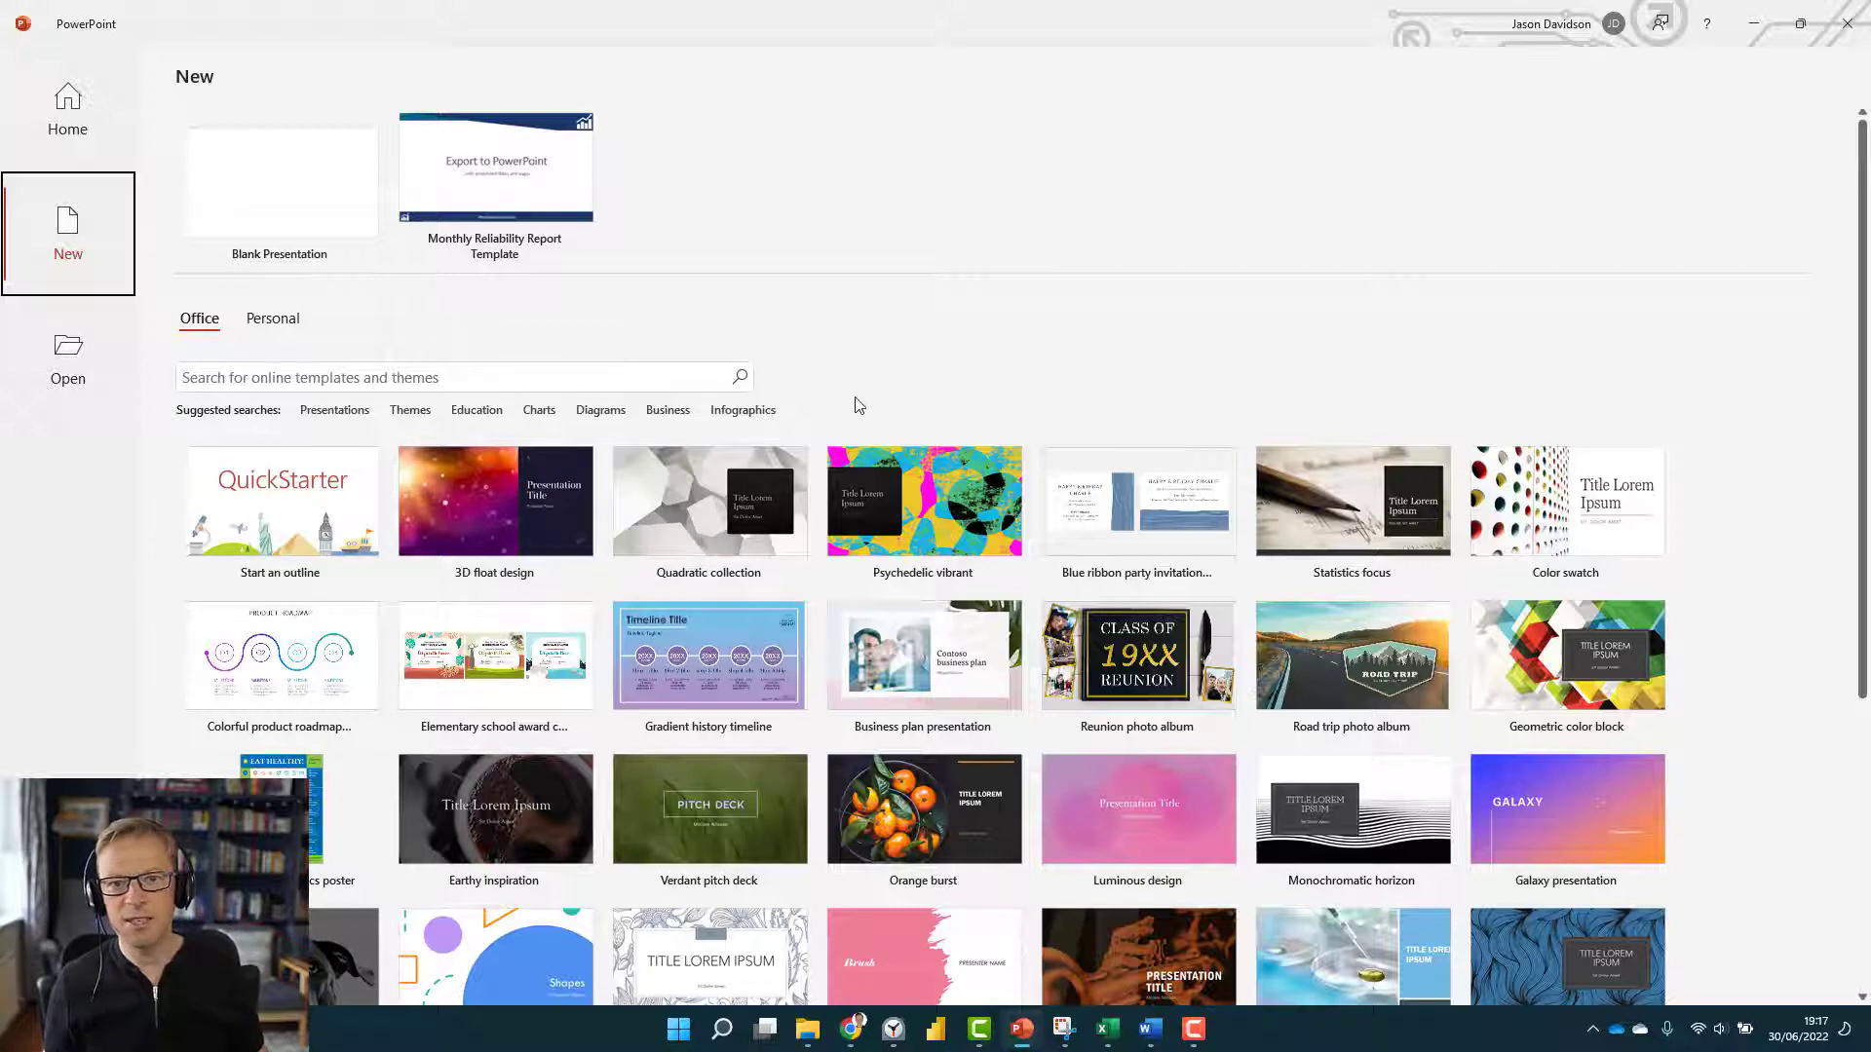
{"action": "left_click", "coordinate": [272, 317]}
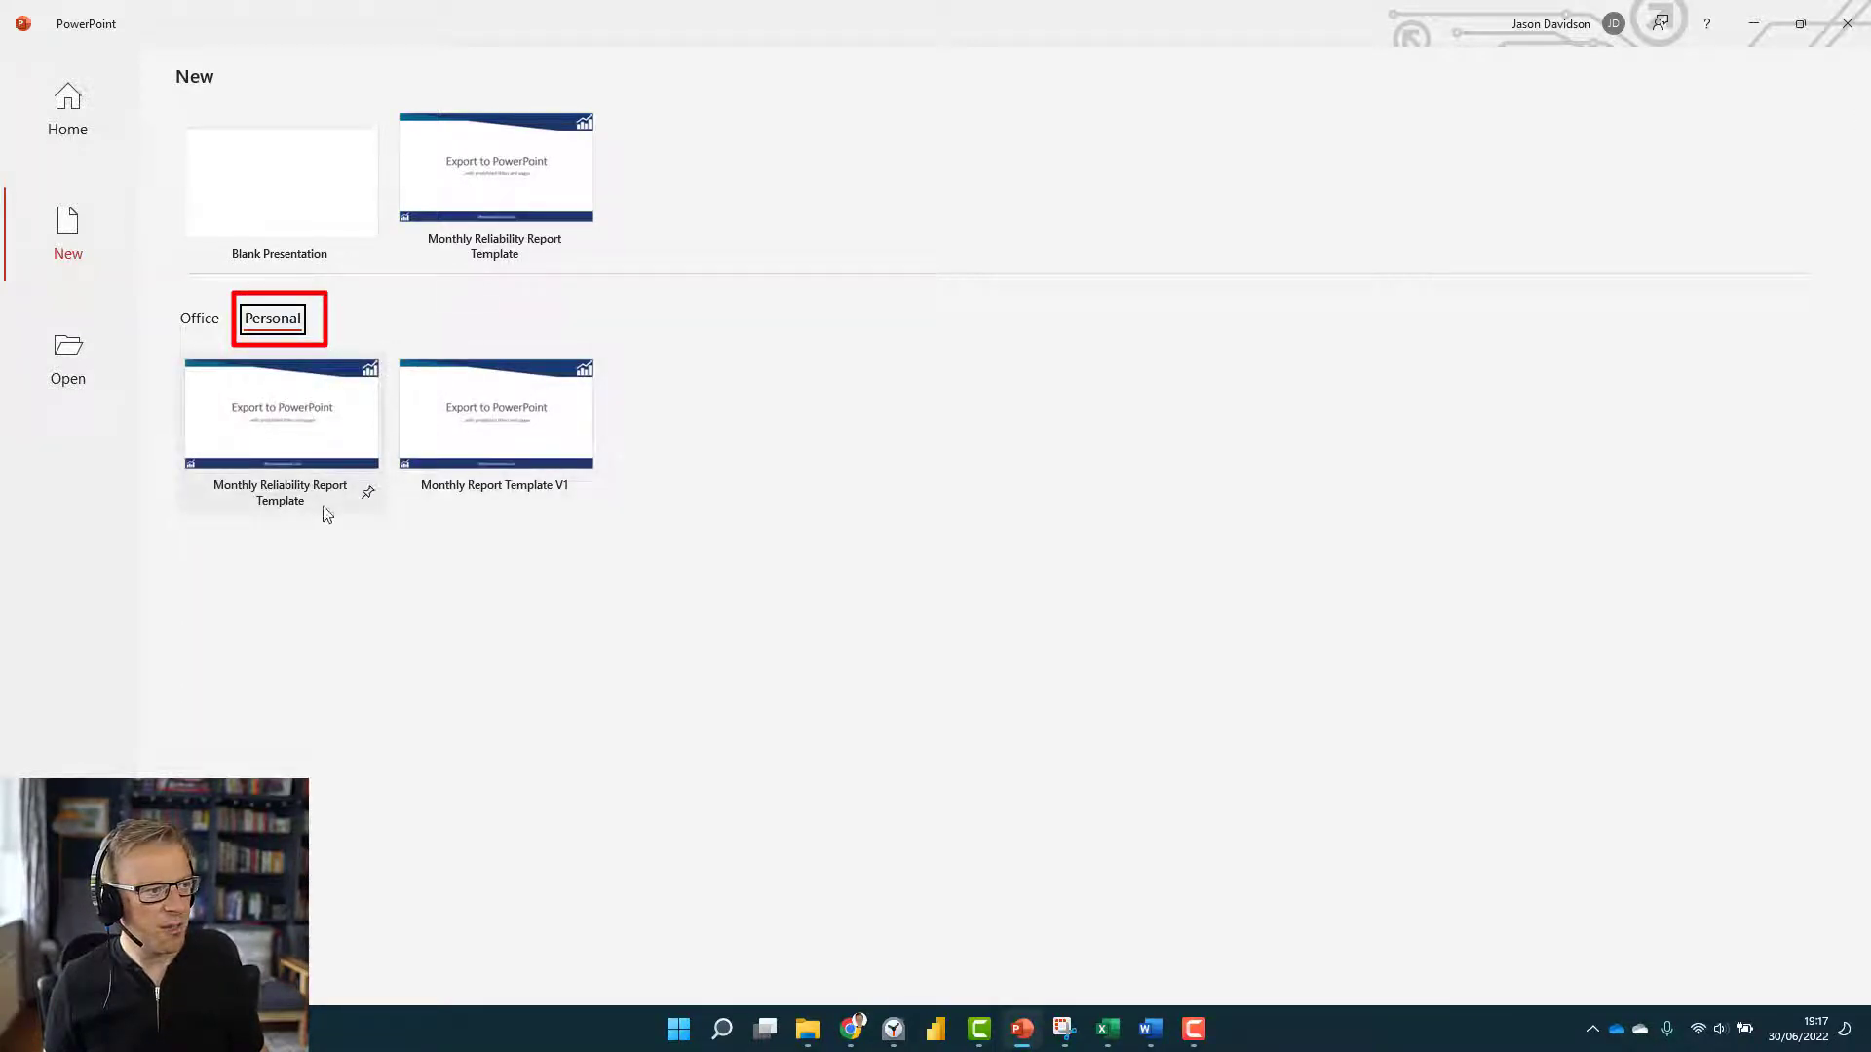
{"action": "left_click", "coordinate": [508, 422]}
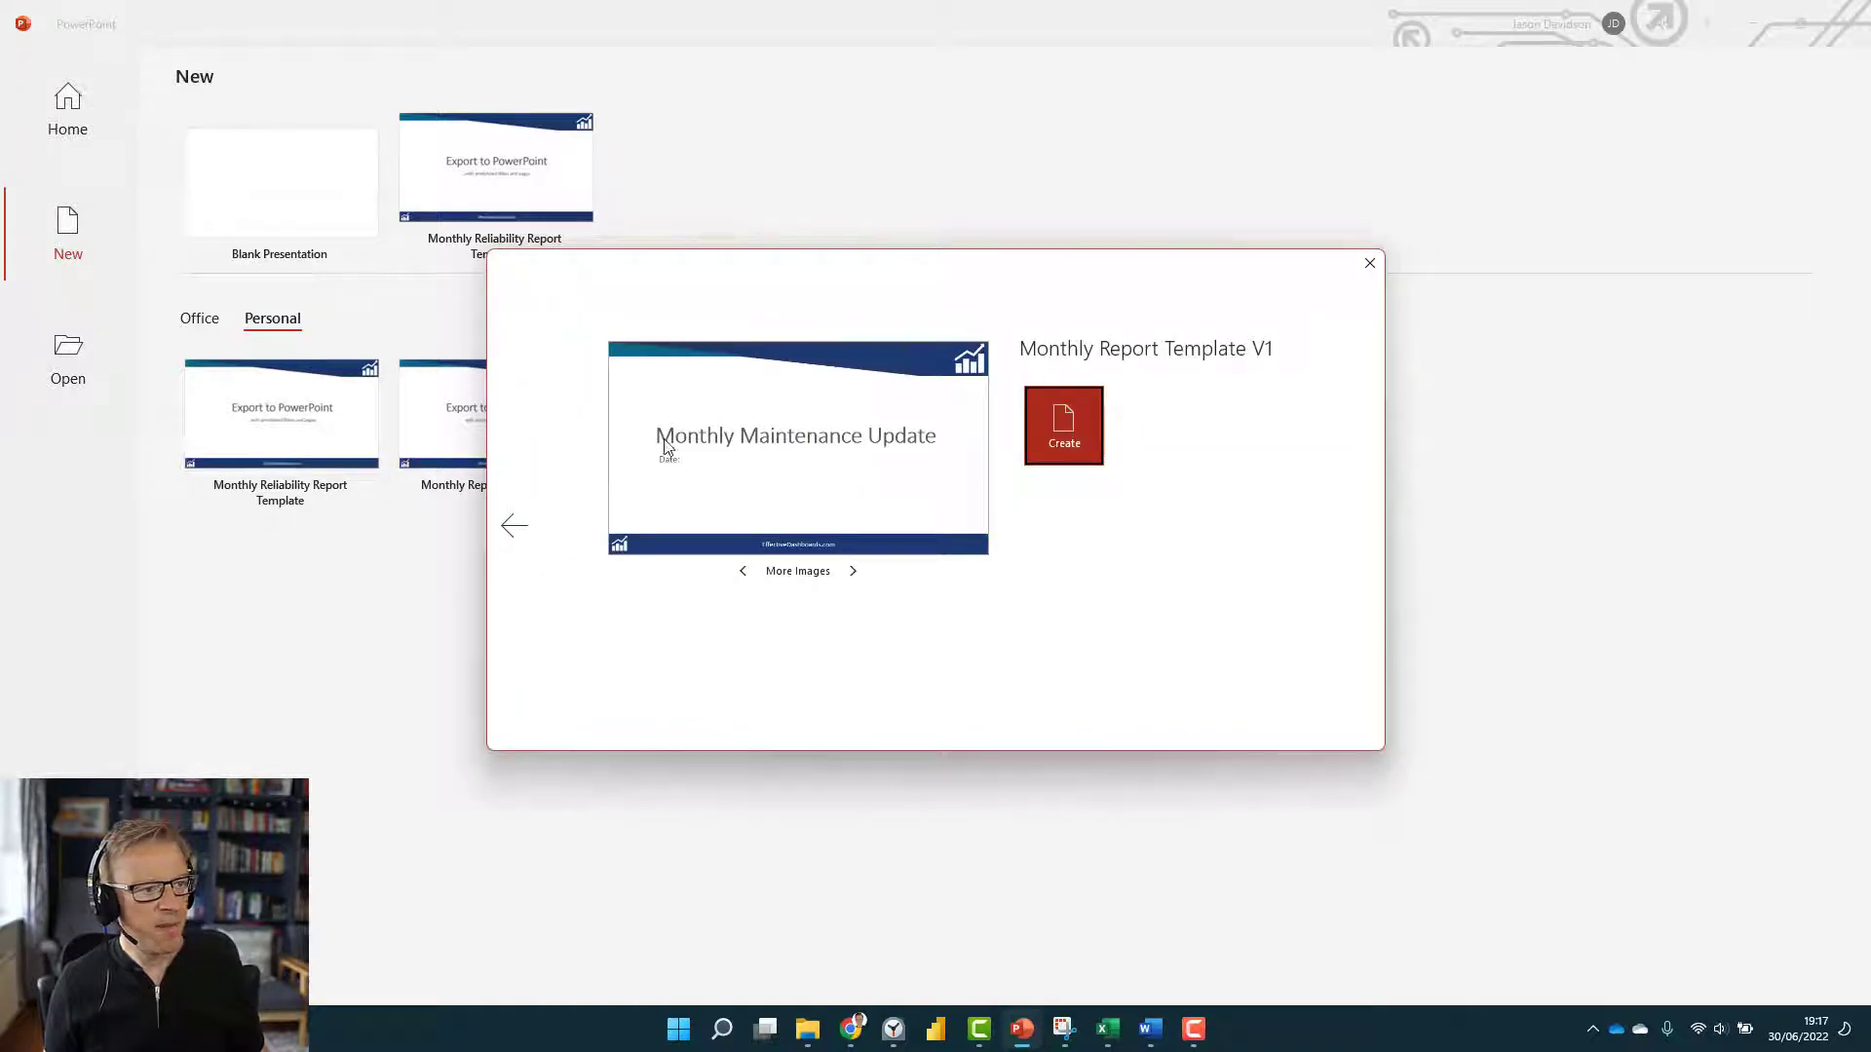
{"action": "left_click", "coordinate": [1085, 425]}
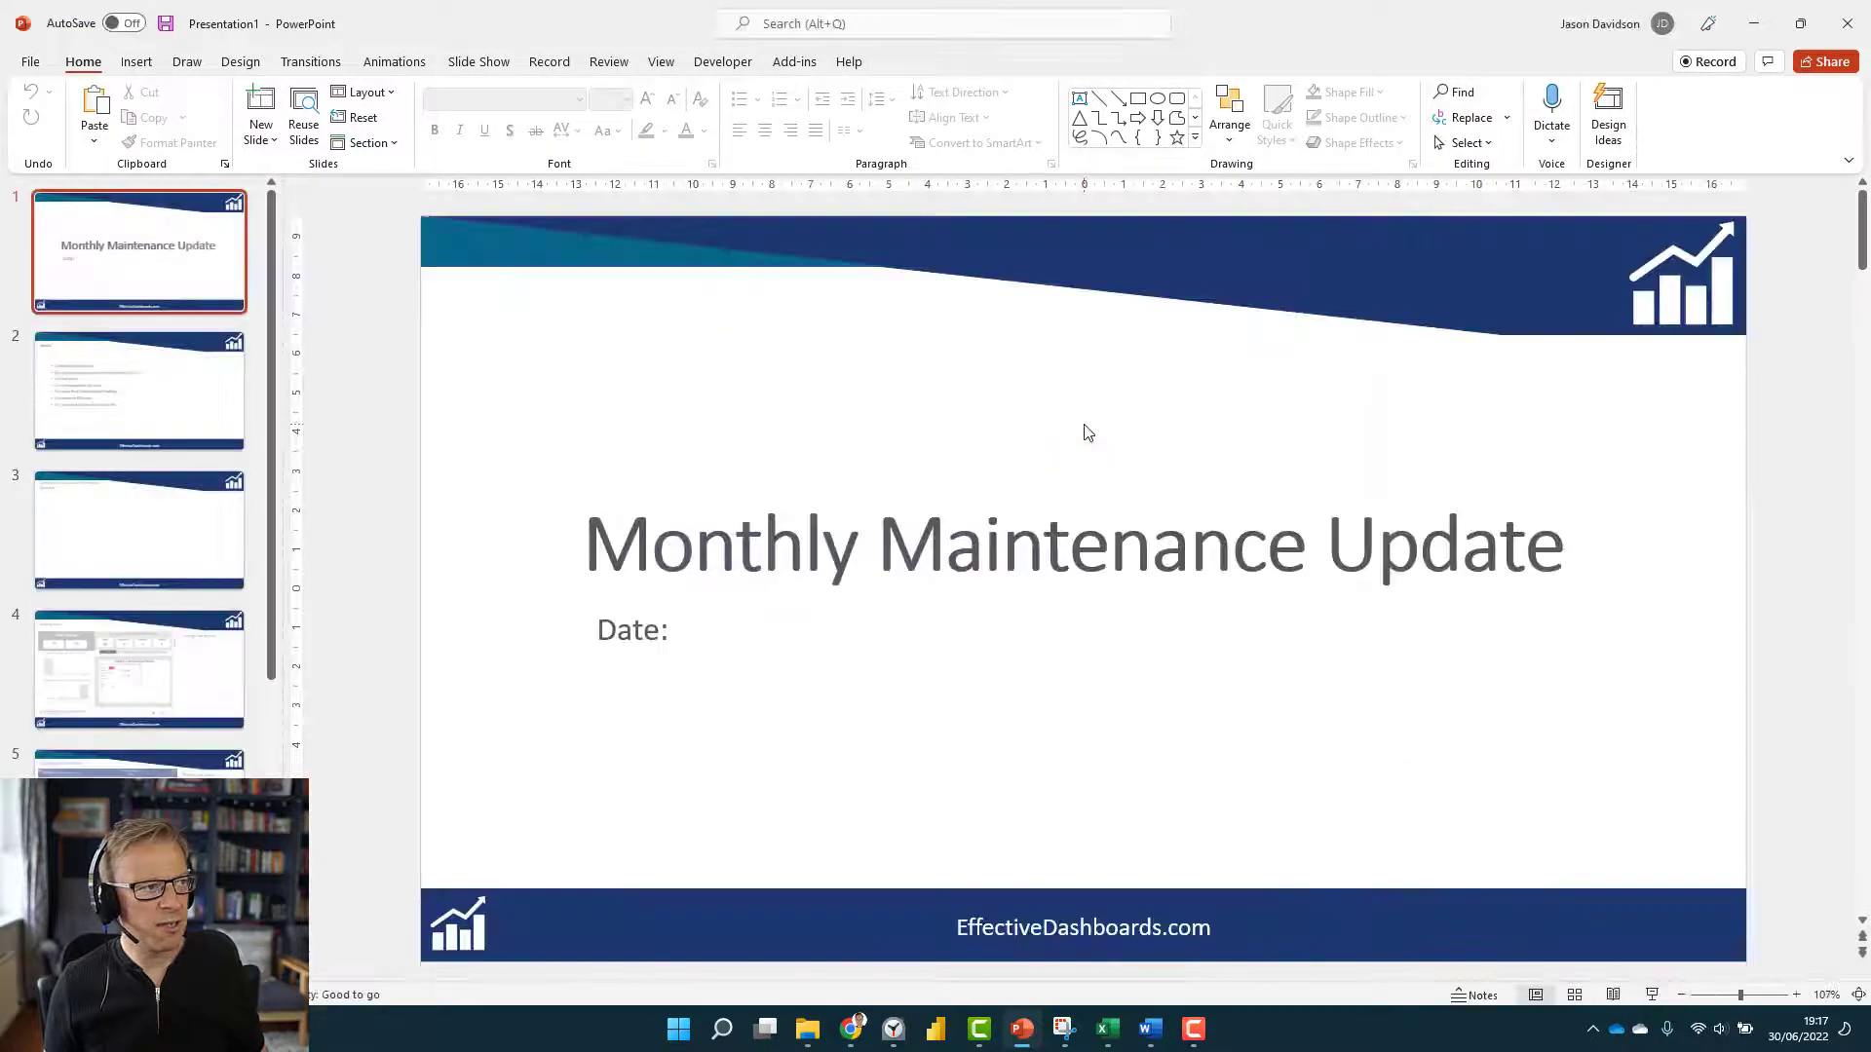
On the Backlog Status slide, deselect the Safety slicer so the report shows all 745 work orders.
{"action": "left_click", "coordinate": [104, 390]}
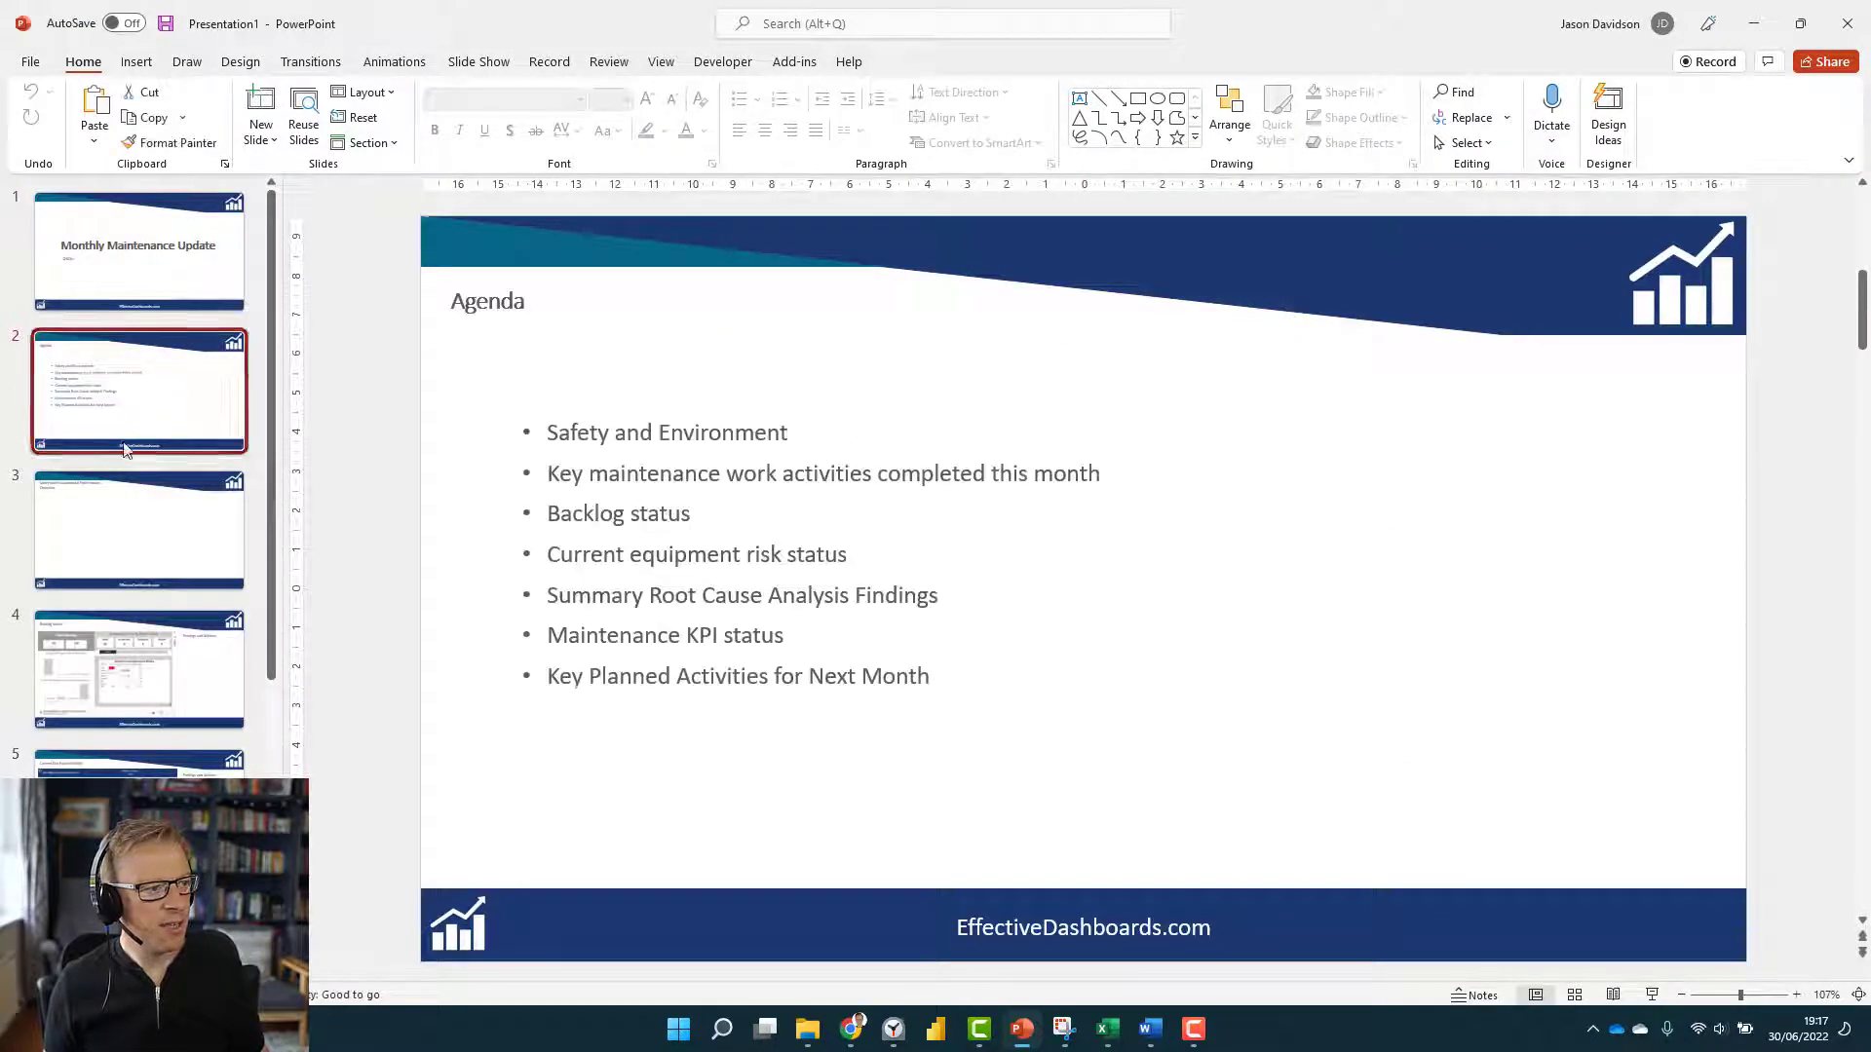
{"action": "left_click", "coordinate": [109, 679]}
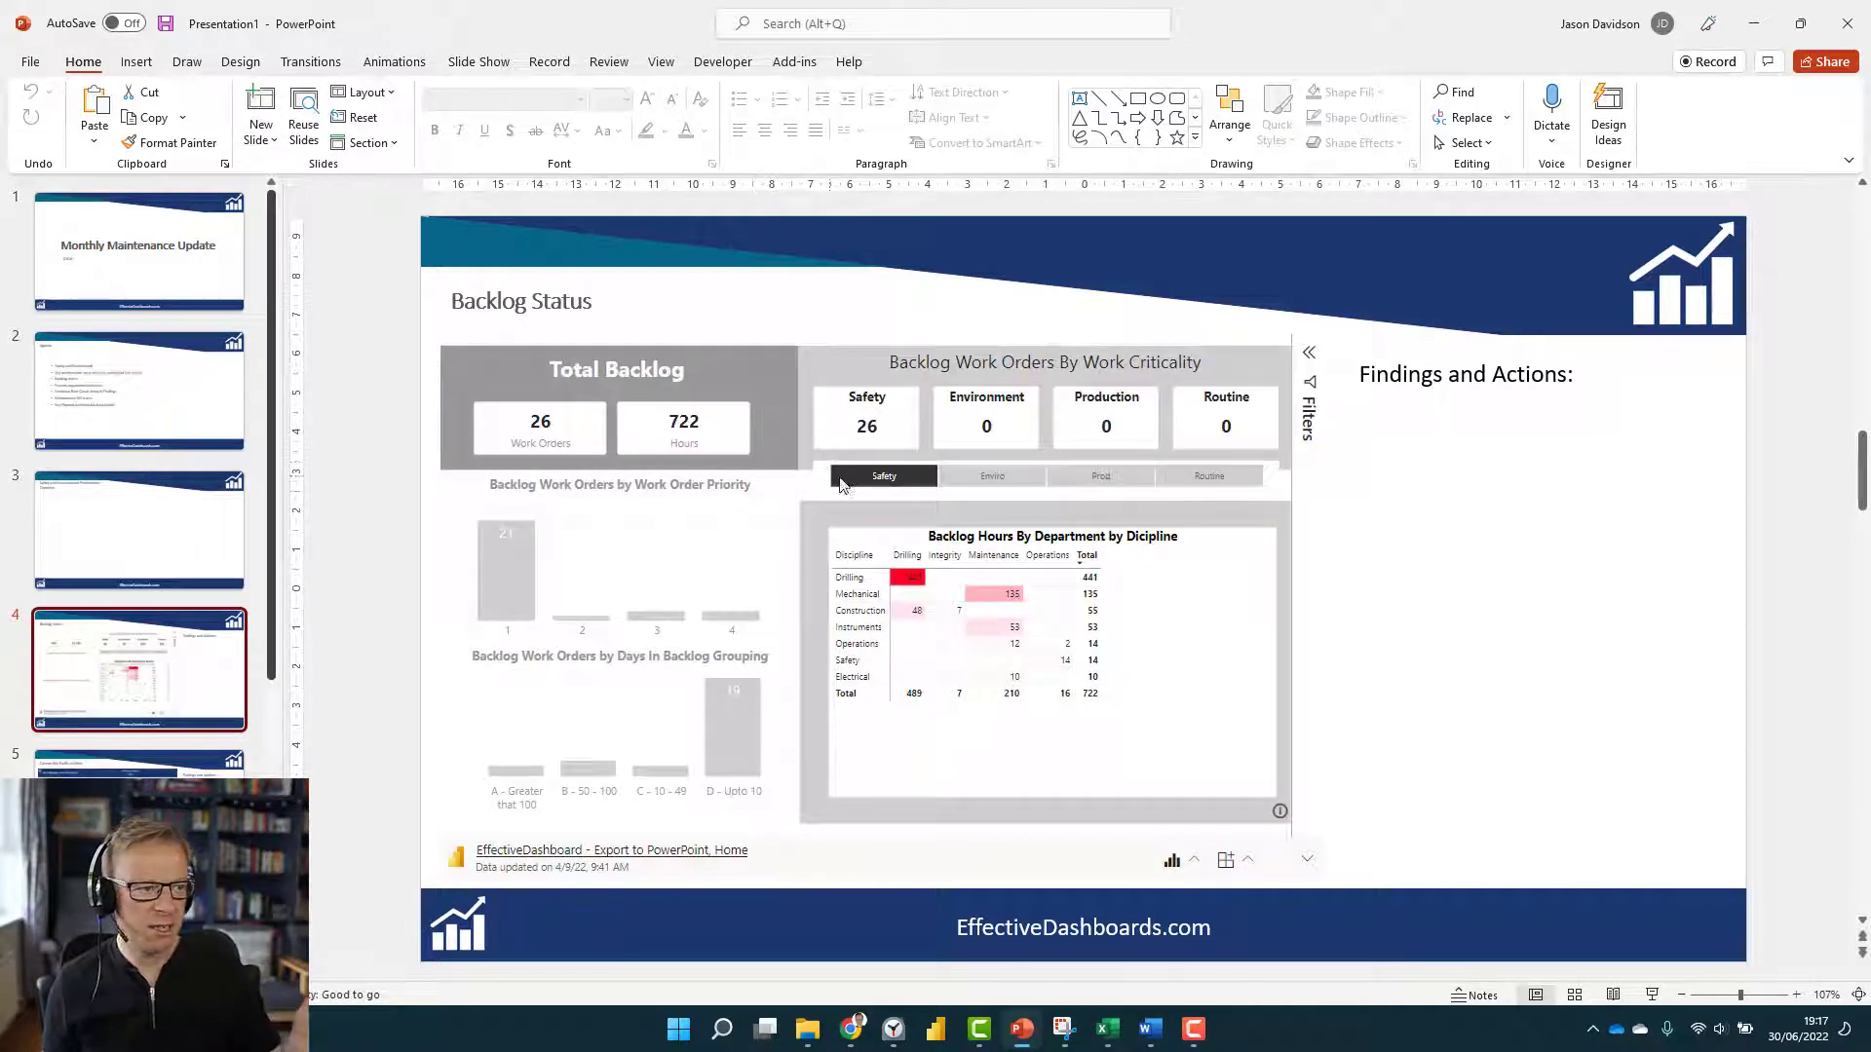
{"action": "left_click", "coordinate": [882, 478]}
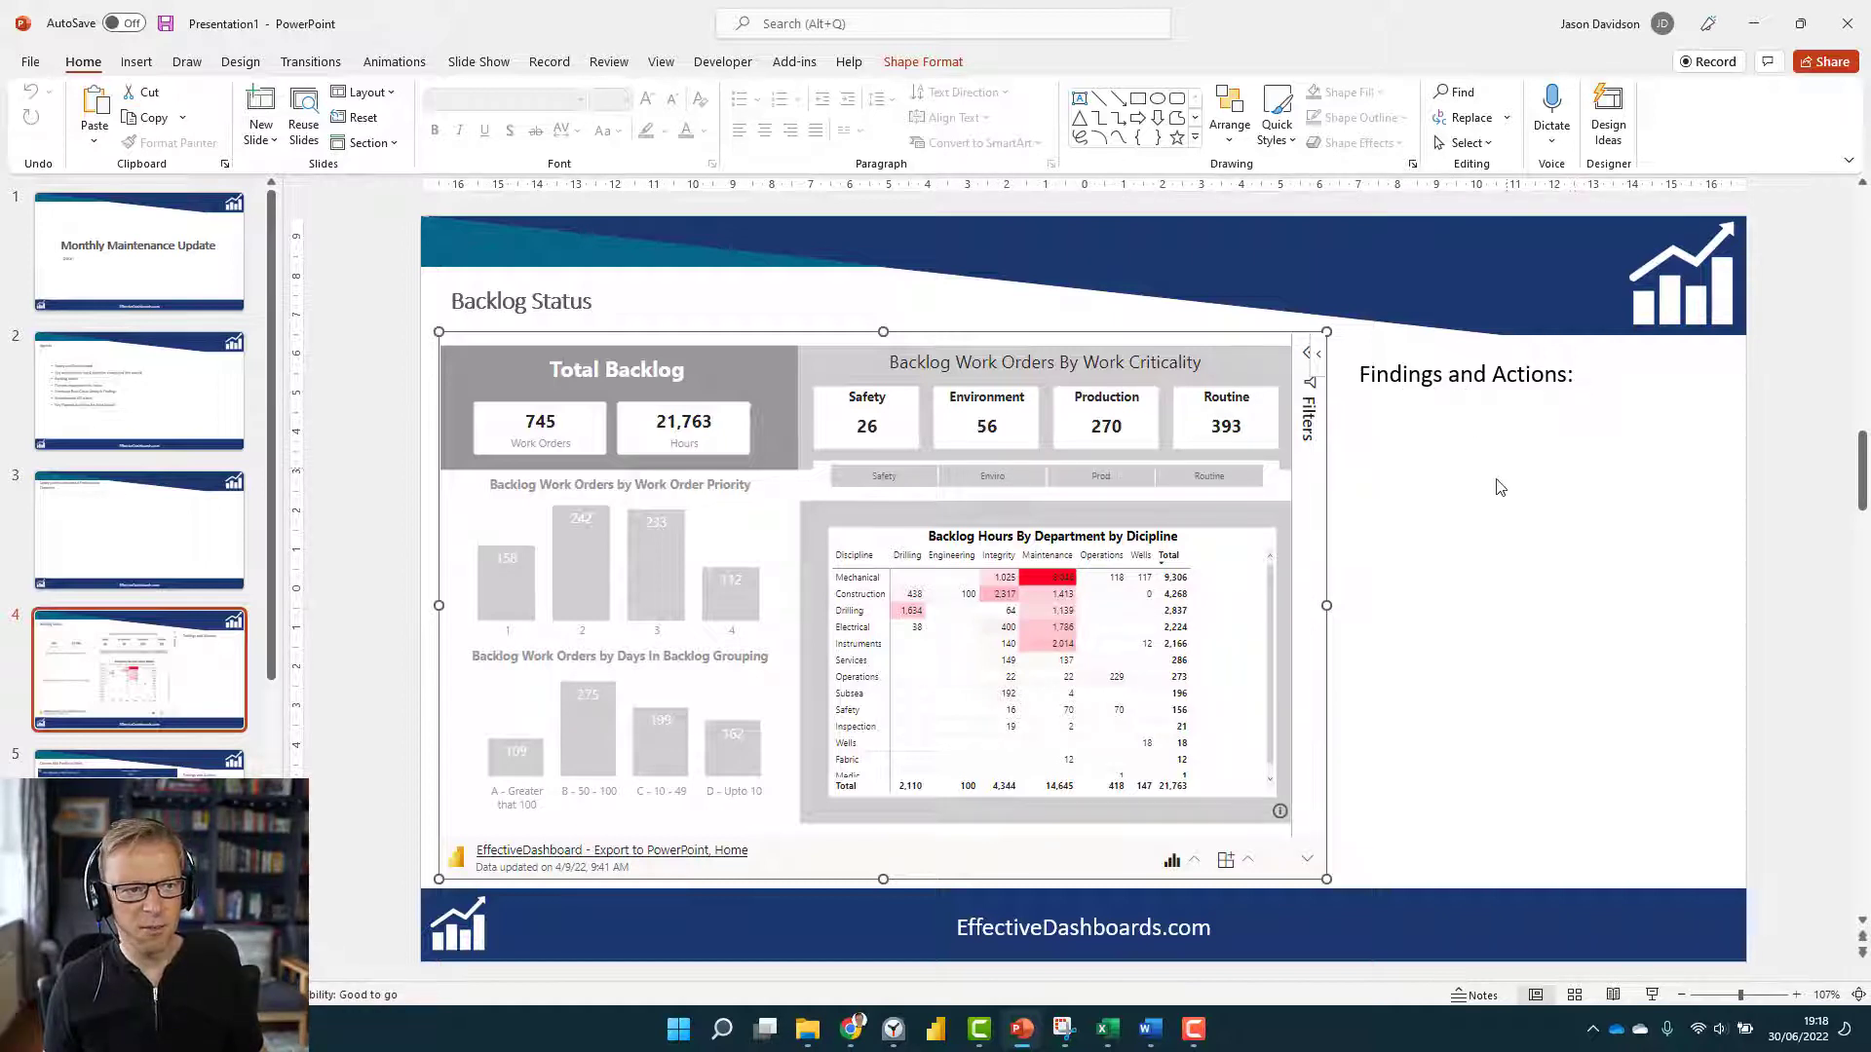
Hide the Backlog Status report's filters pane and set the report to Show as Saved Image.
{"action": "left_click", "coordinate": [139, 669]}
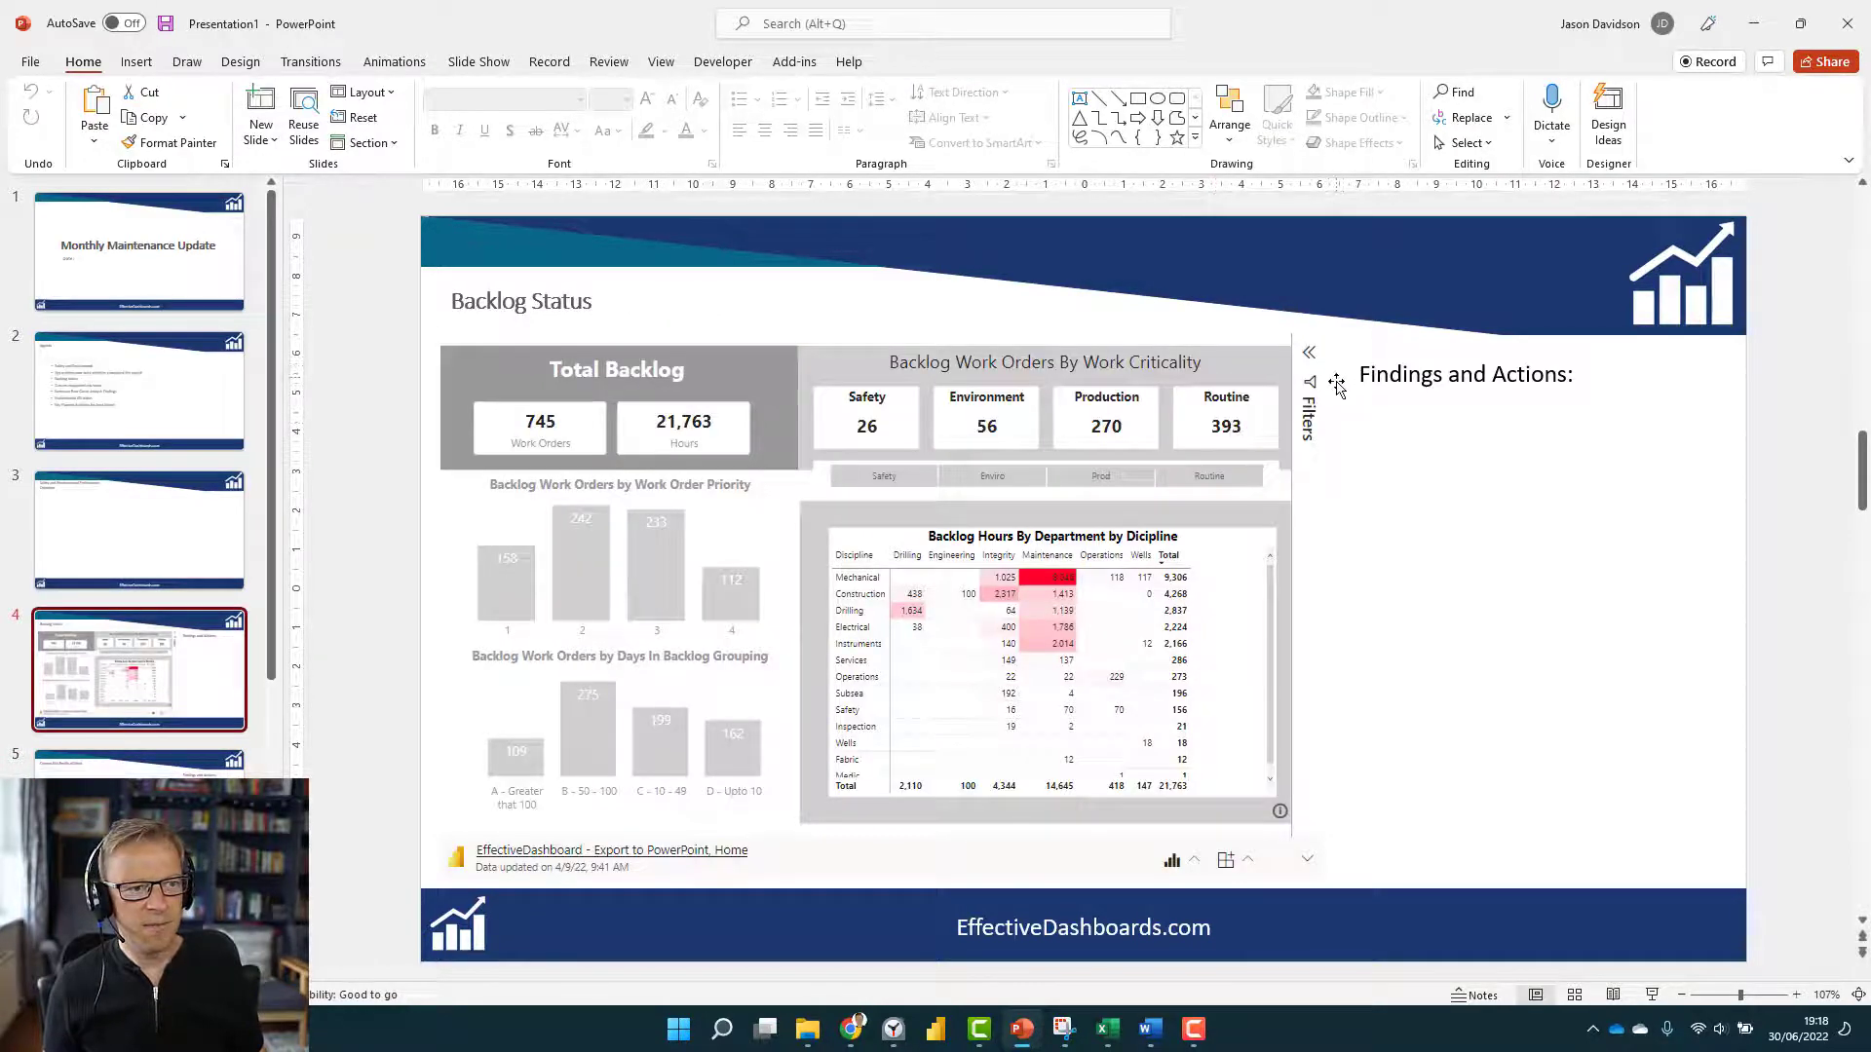
{"action": "left_click", "coordinate": [1393, 476]}
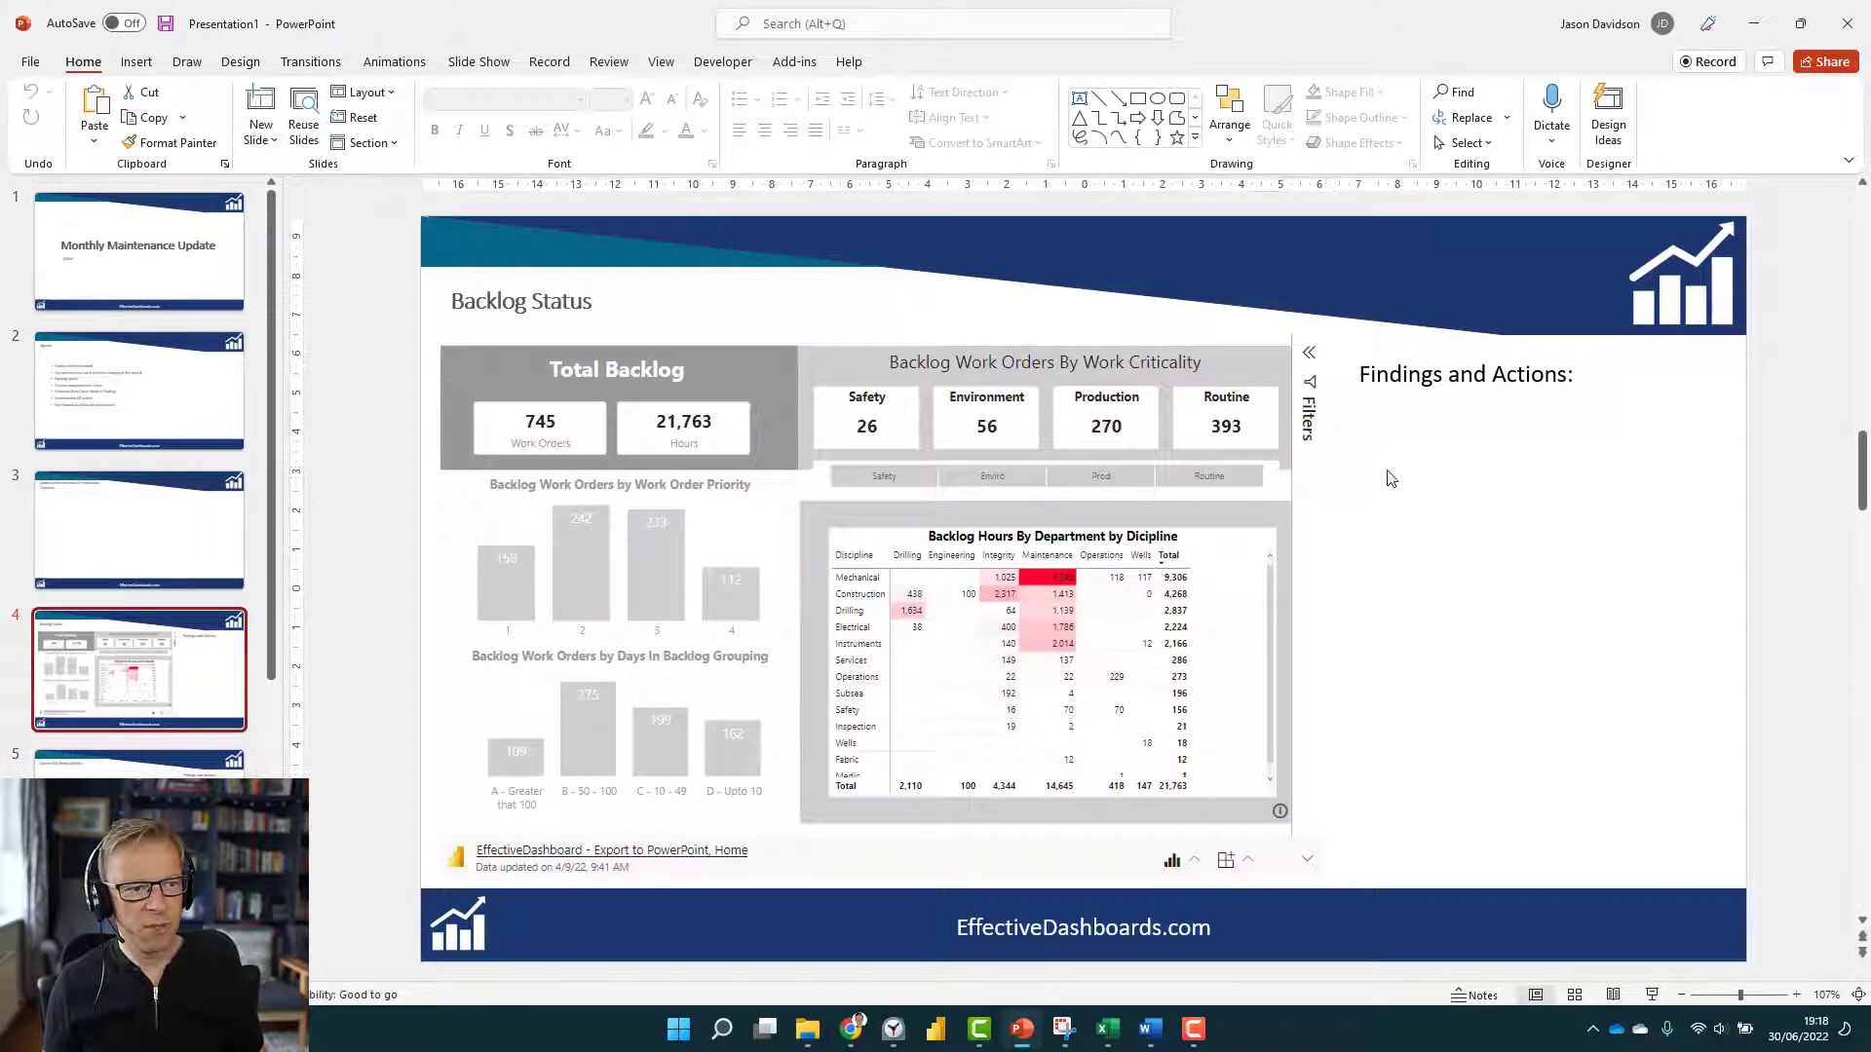
{"action": "left_click", "coordinate": [1194, 862]}
{"action": "left_click", "coordinate": [1094, 721]}
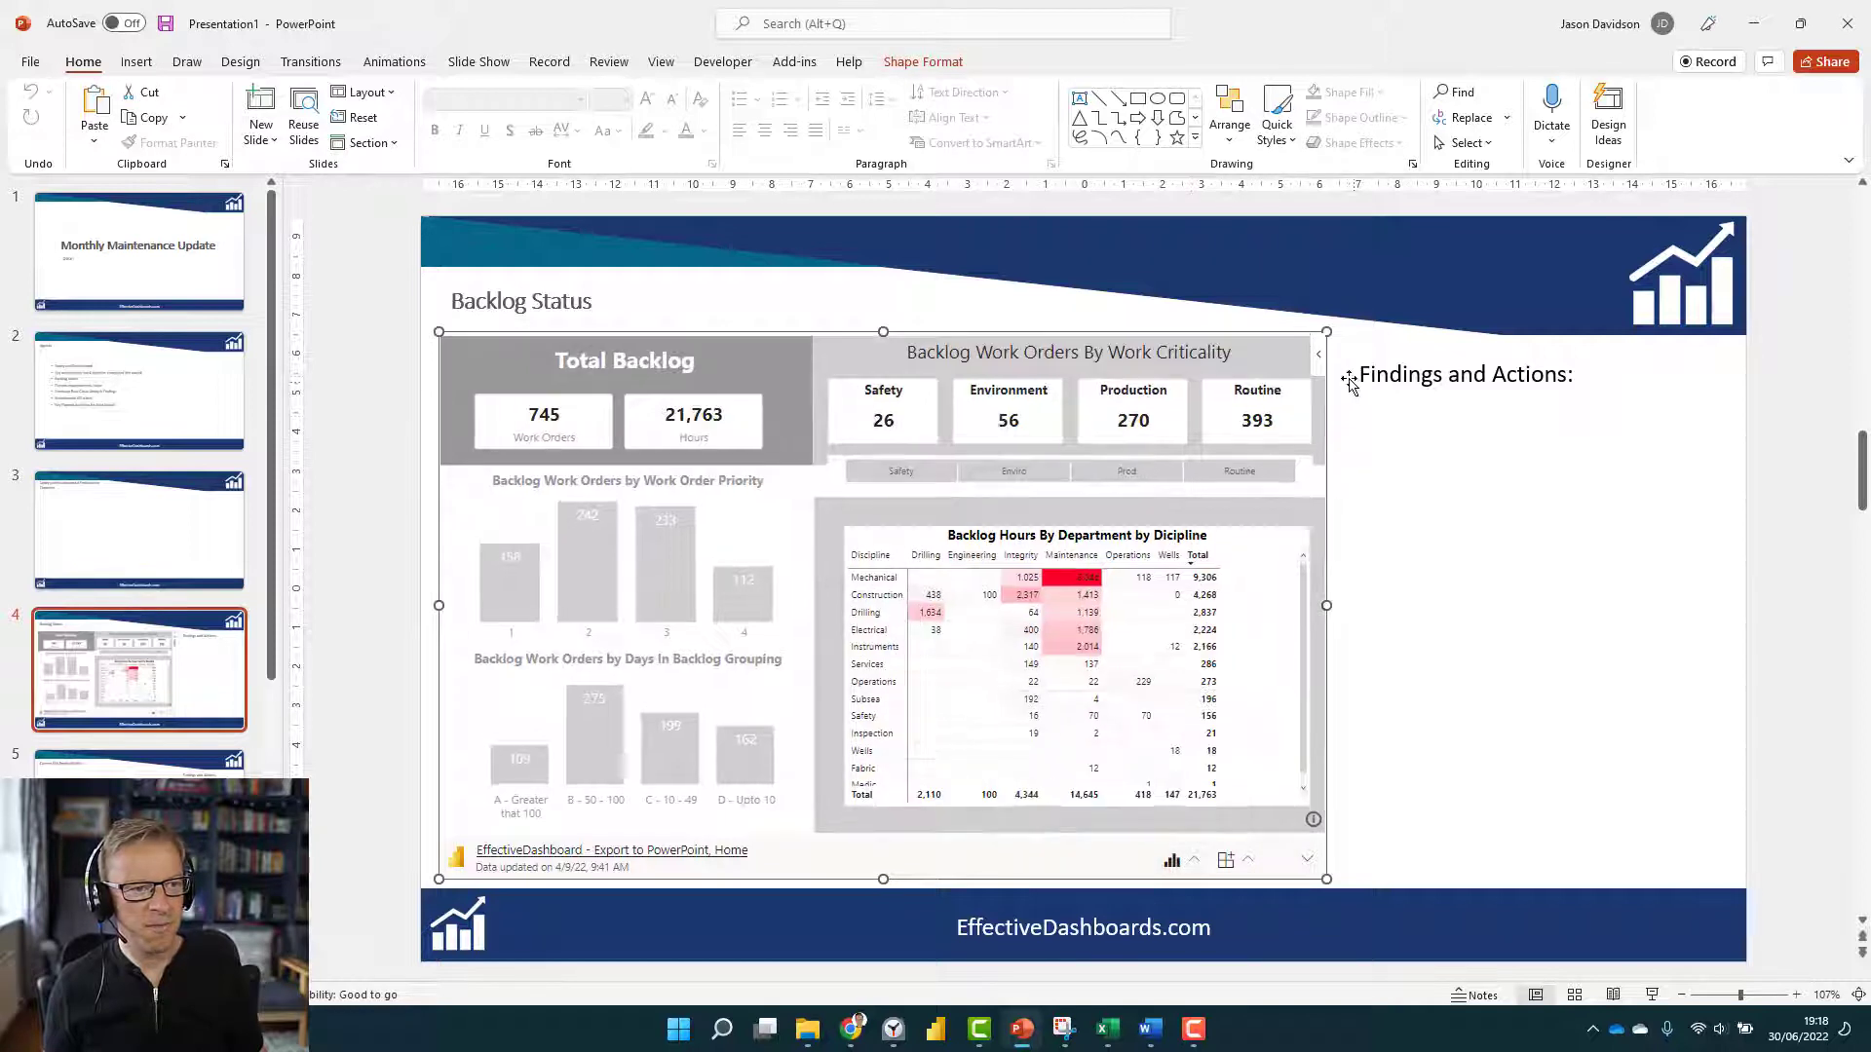
{"action": "left_click", "coordinate": [1319, 355]}
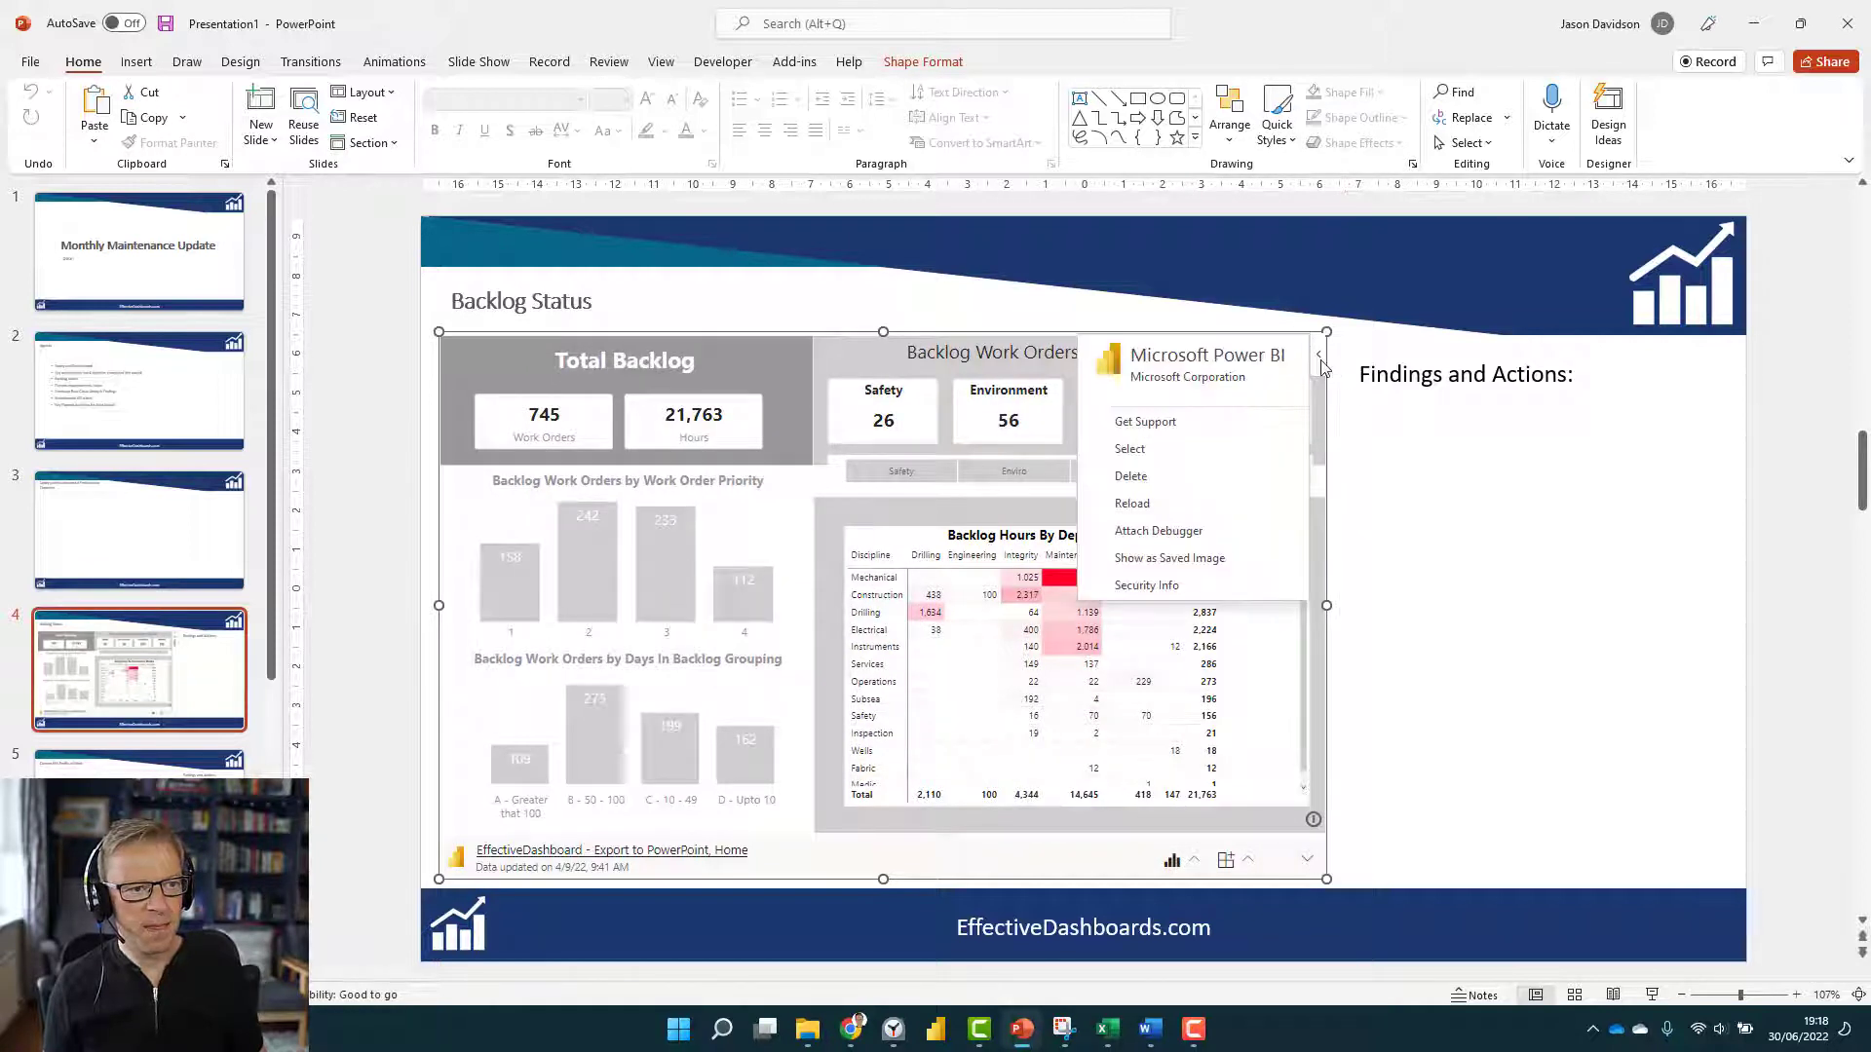
{"action": "left_click", "coordinate": [1136, 559]}
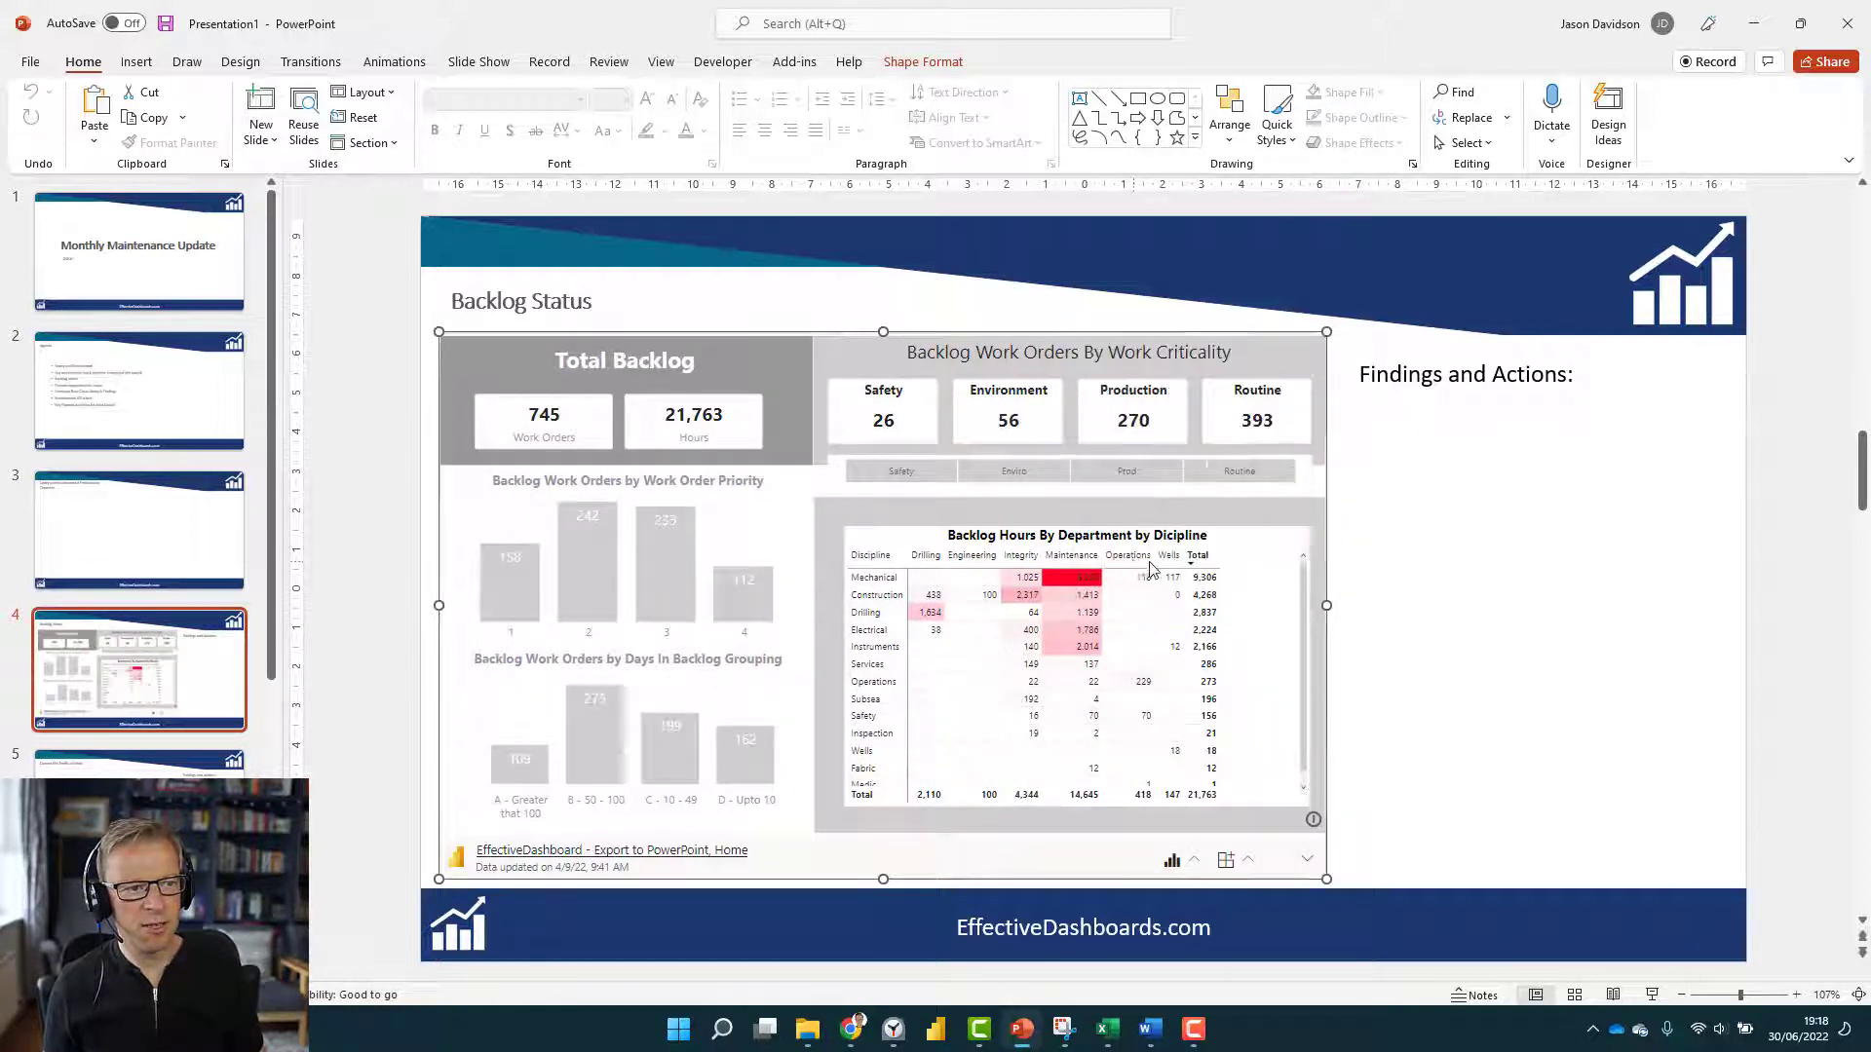